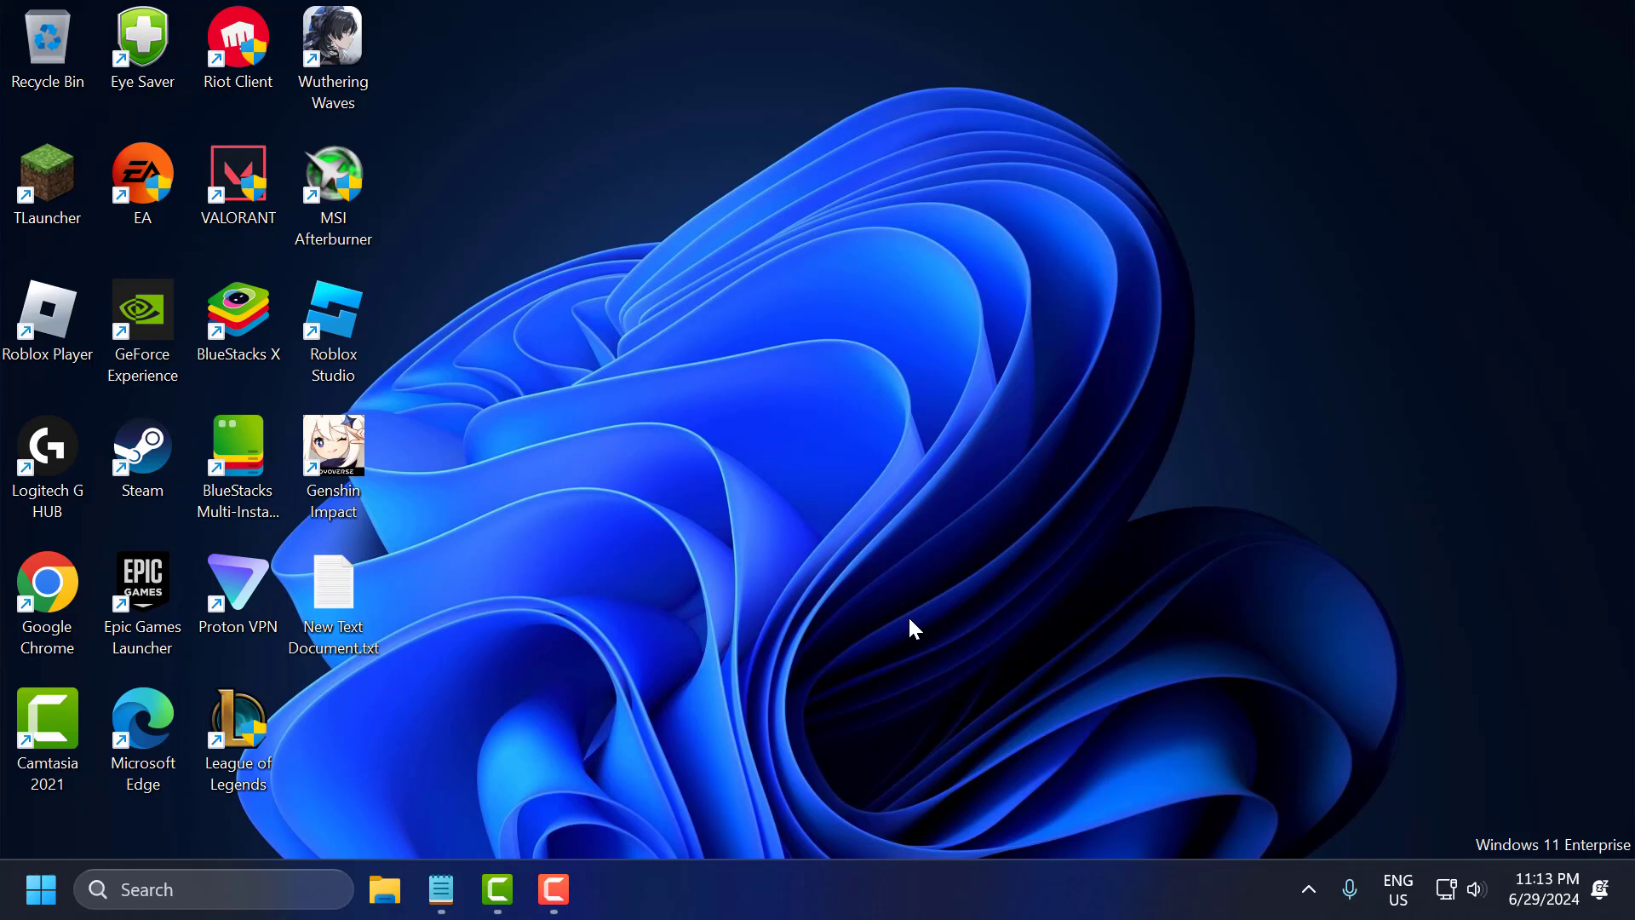
- Search for 'xbox' and open the Xbox app's App settings page
left_click(291, 870)
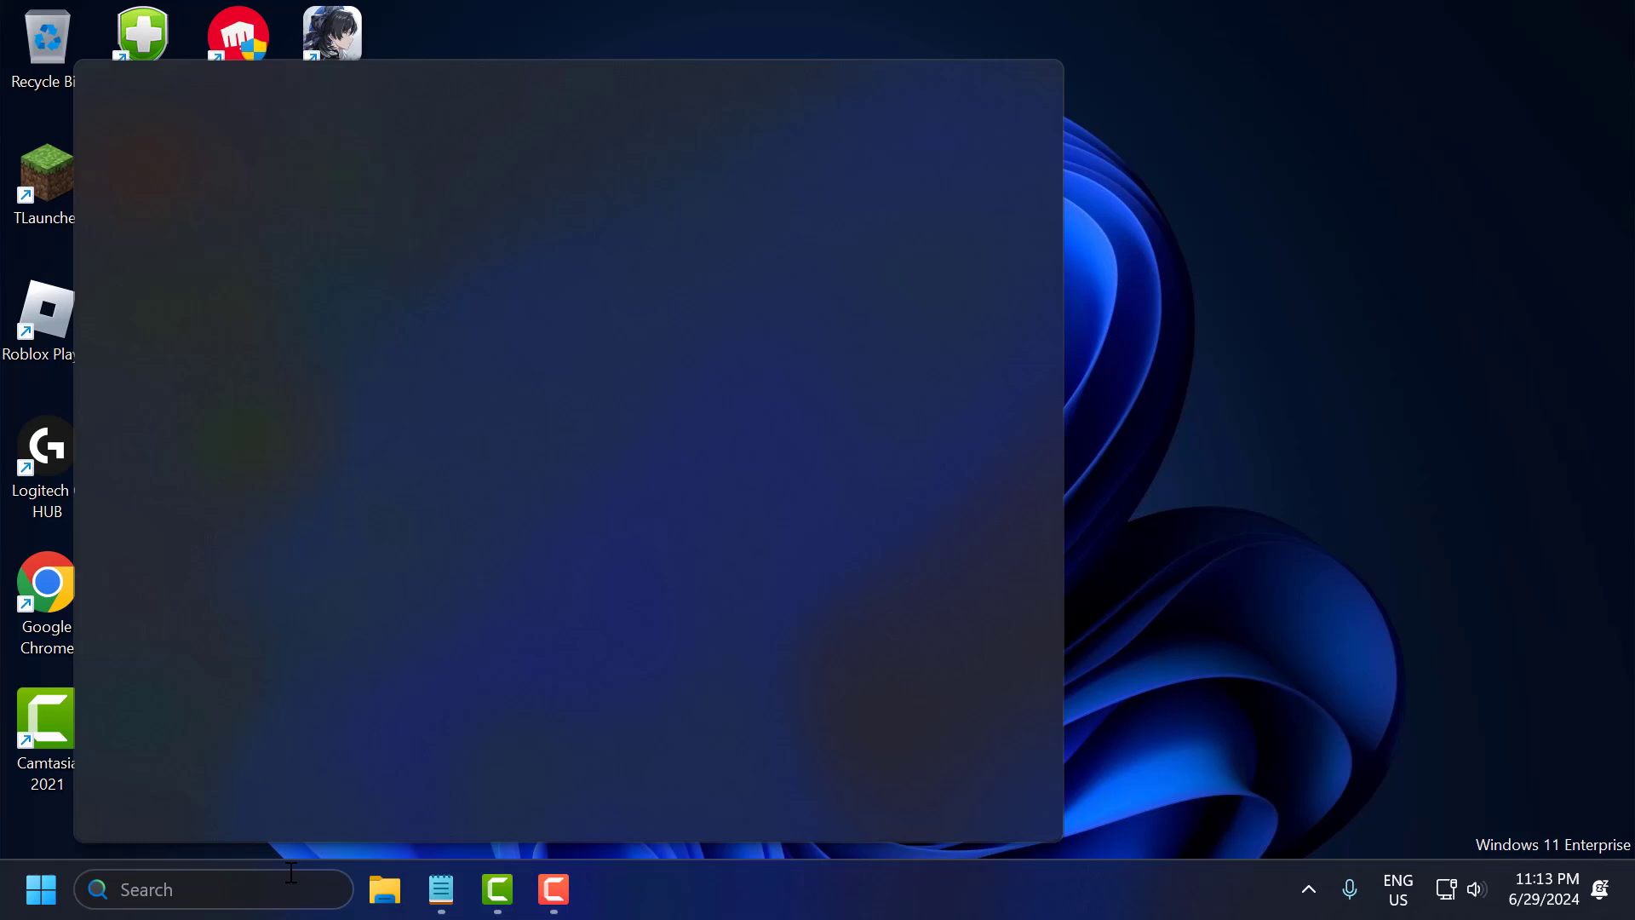
type("xbox")
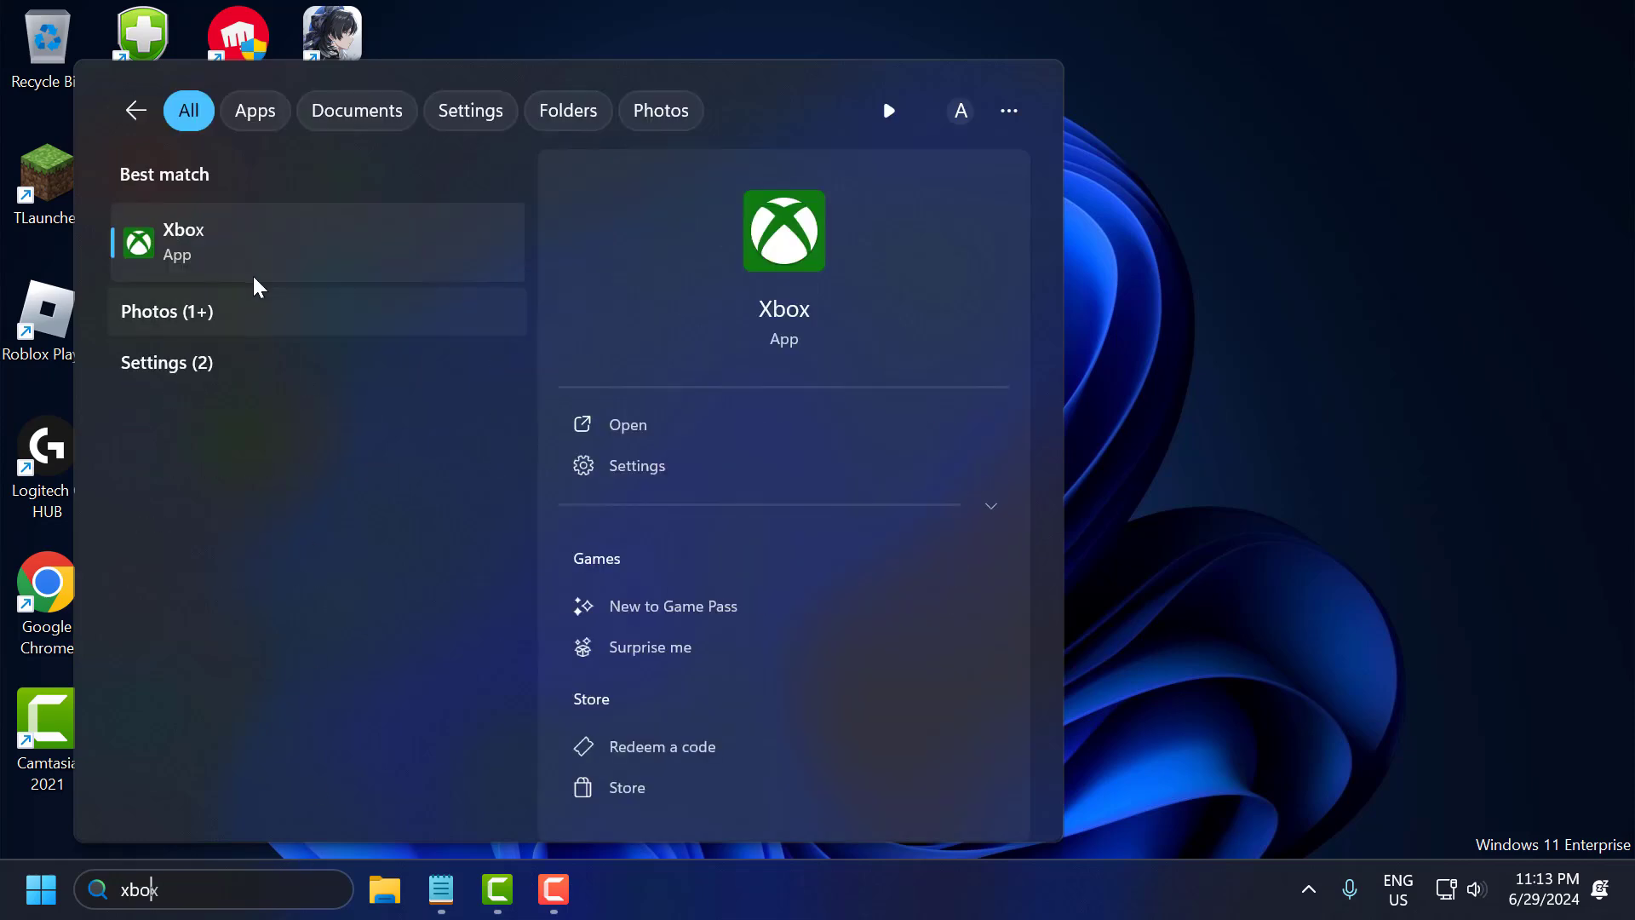
right_click(314, 256)
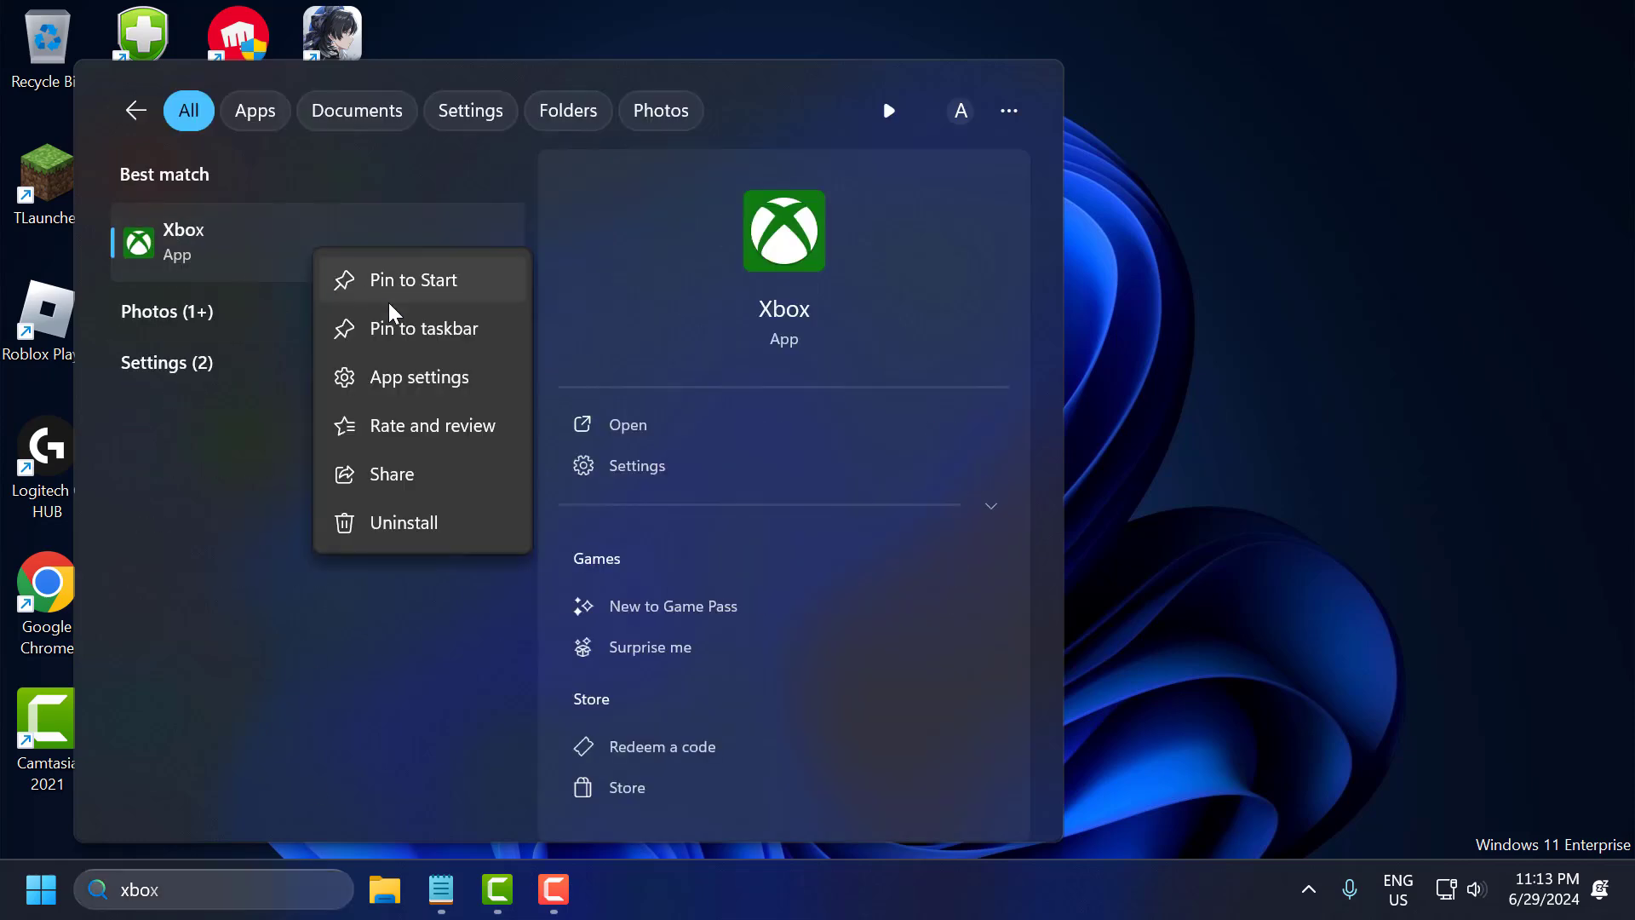
left_click(447, 383)
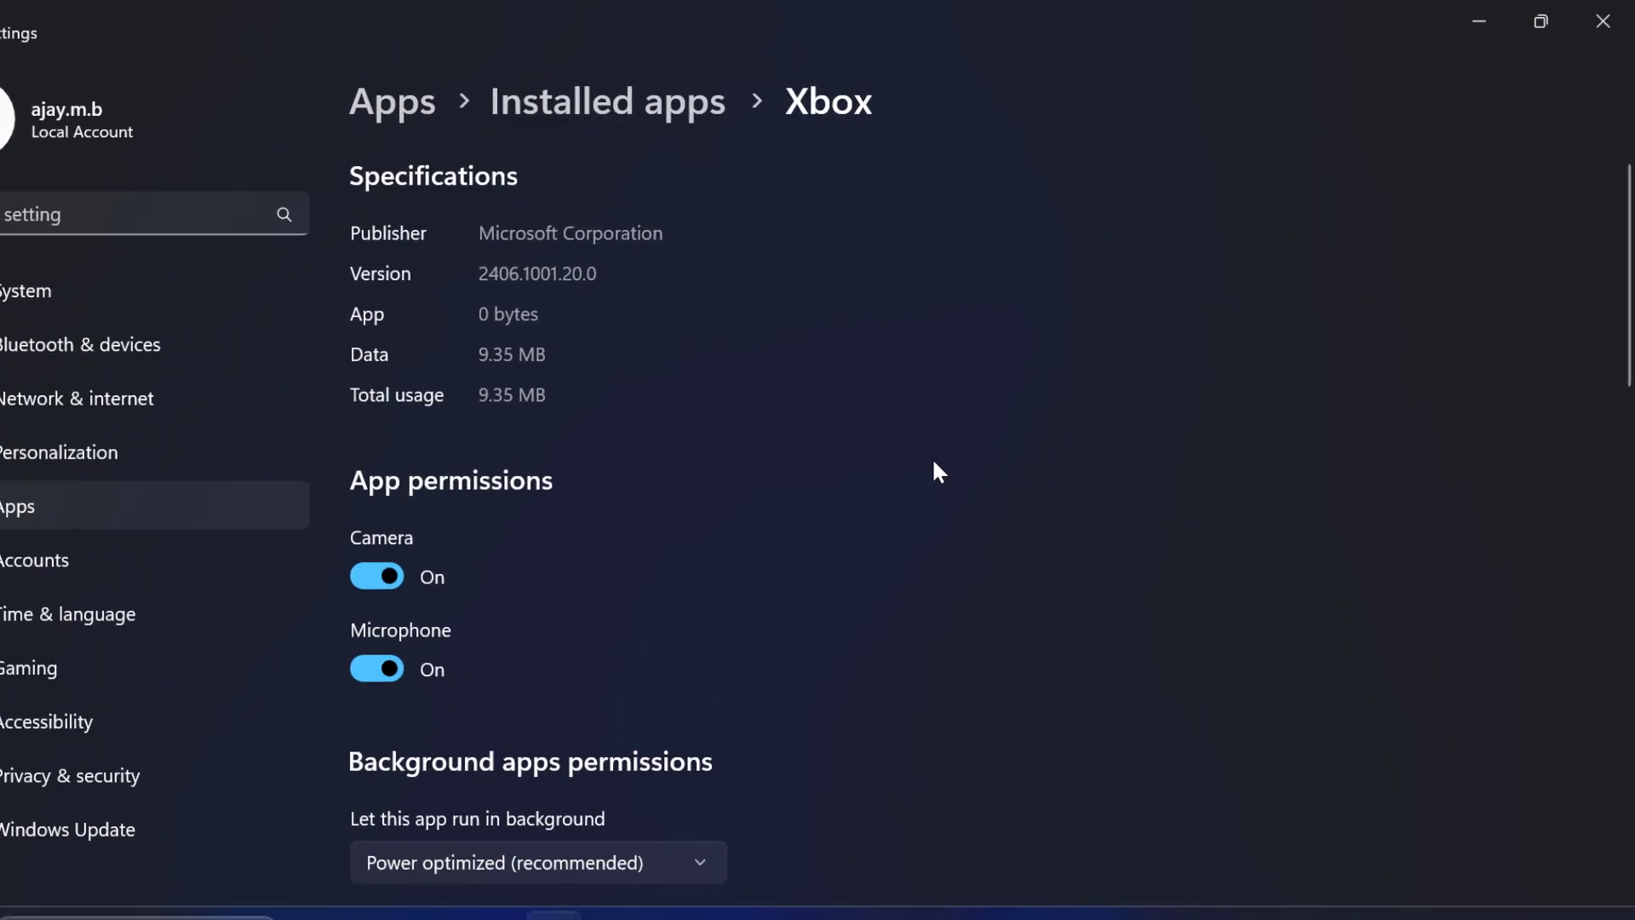
- Reset the Xbox app, confirm deleting its data, and close Settings
scroll(726, 472, "down", 1)
scroll(726, 473, "down", 10)
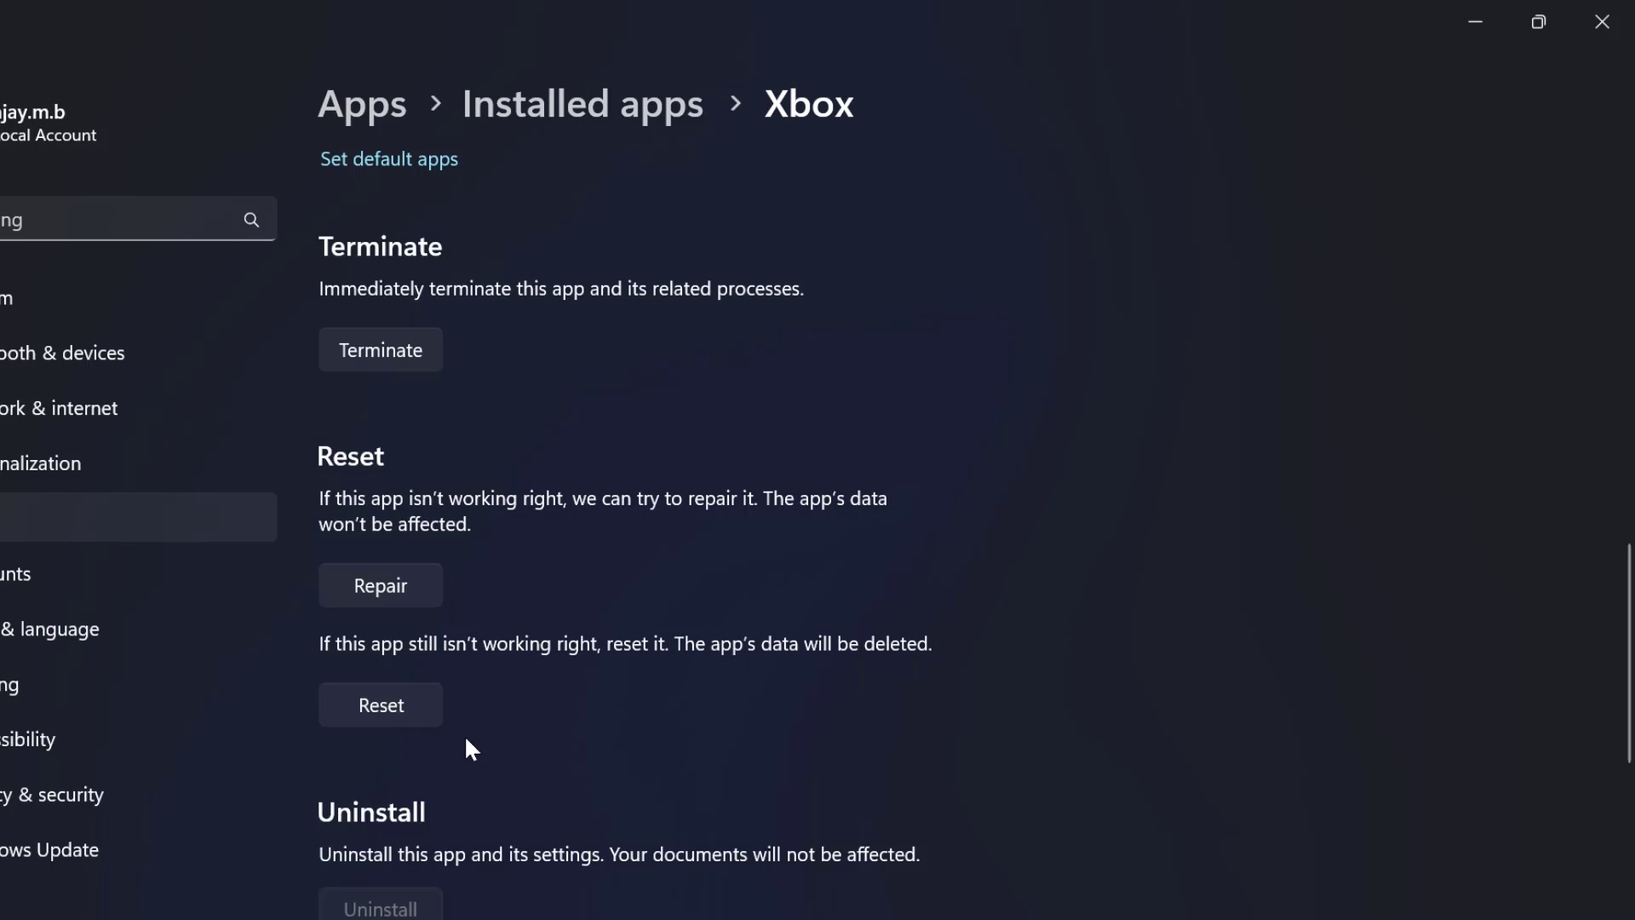
left_click(386, 705)
left_click(528, 635)
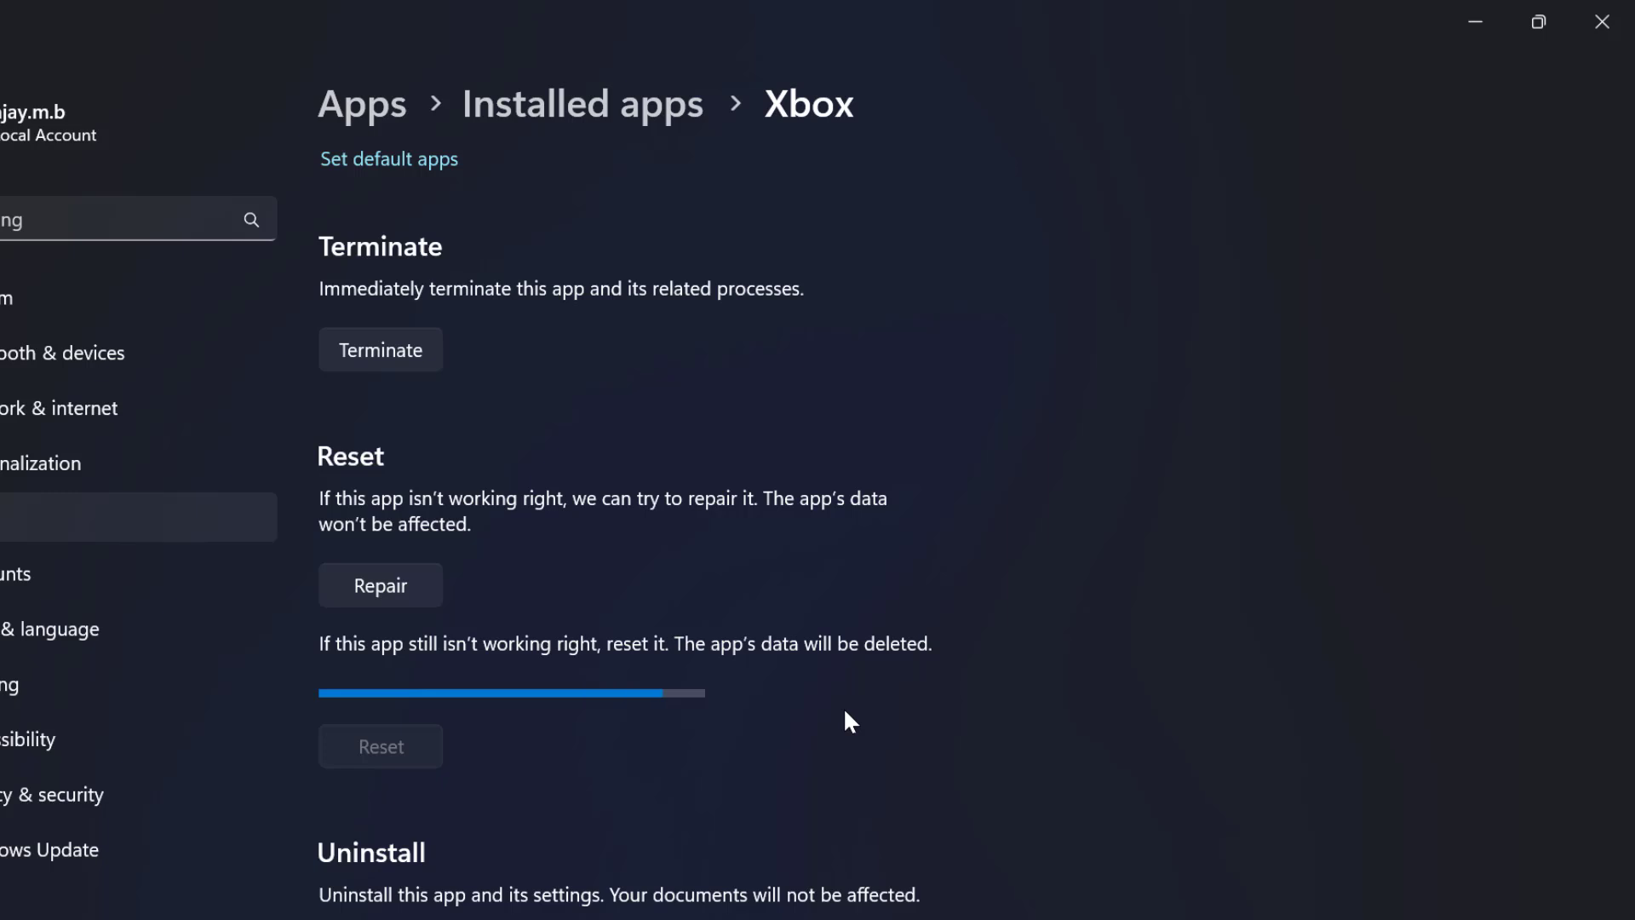
left_click(1603, 21)
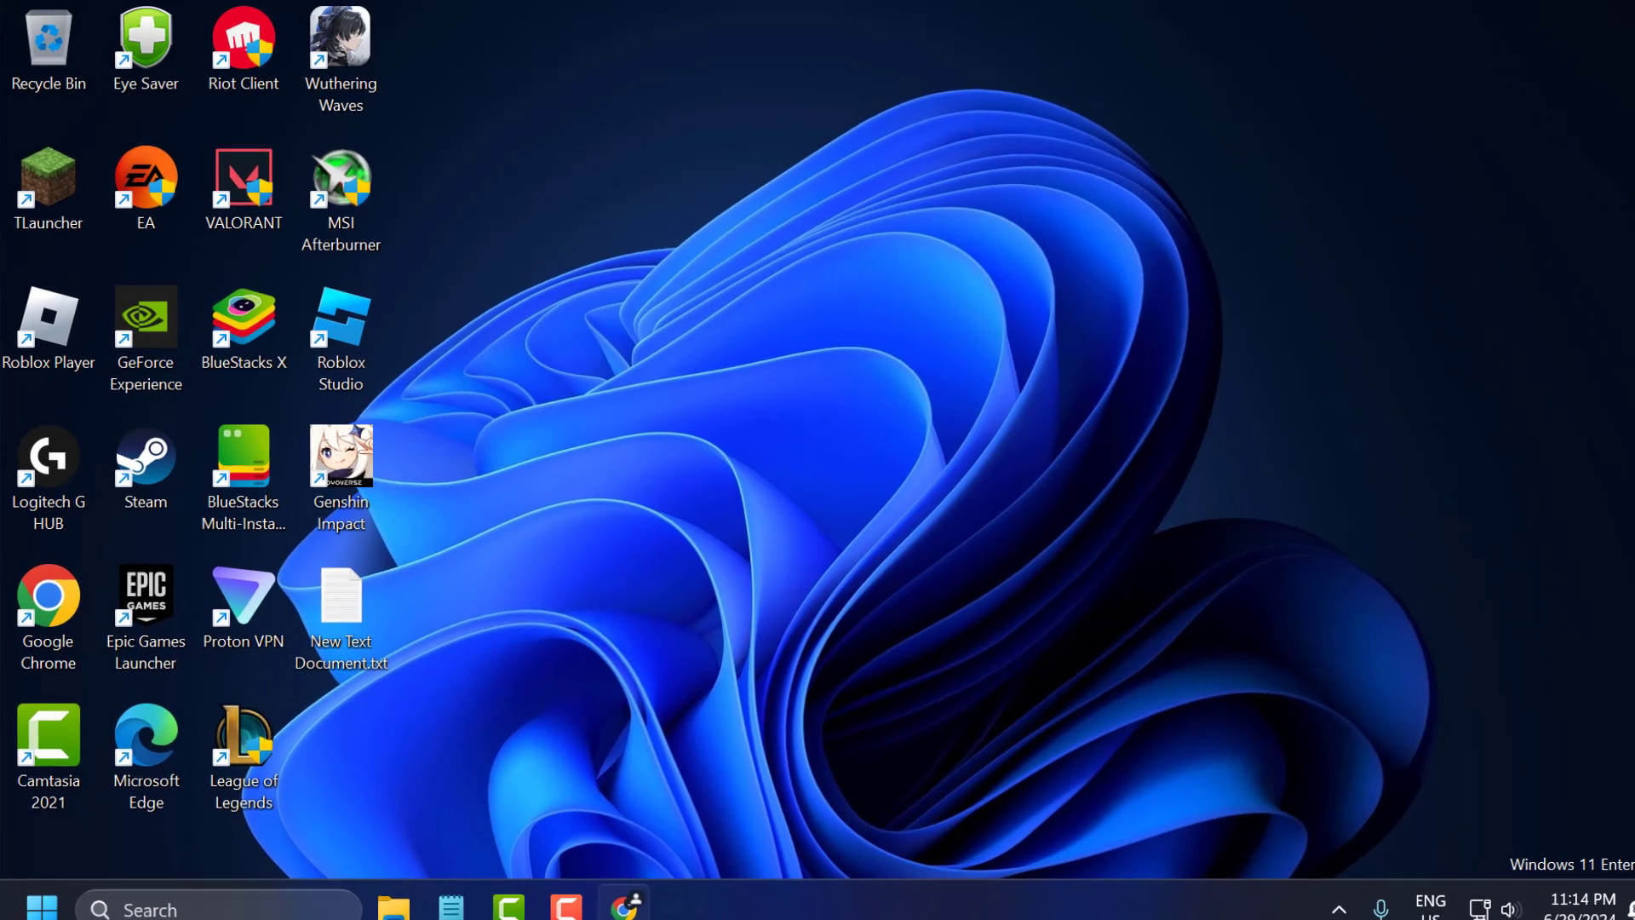
- From the Xbox Support page's Downloadable version section, download the Gaming Services Repair Tool for PC
left_click(611, 890)
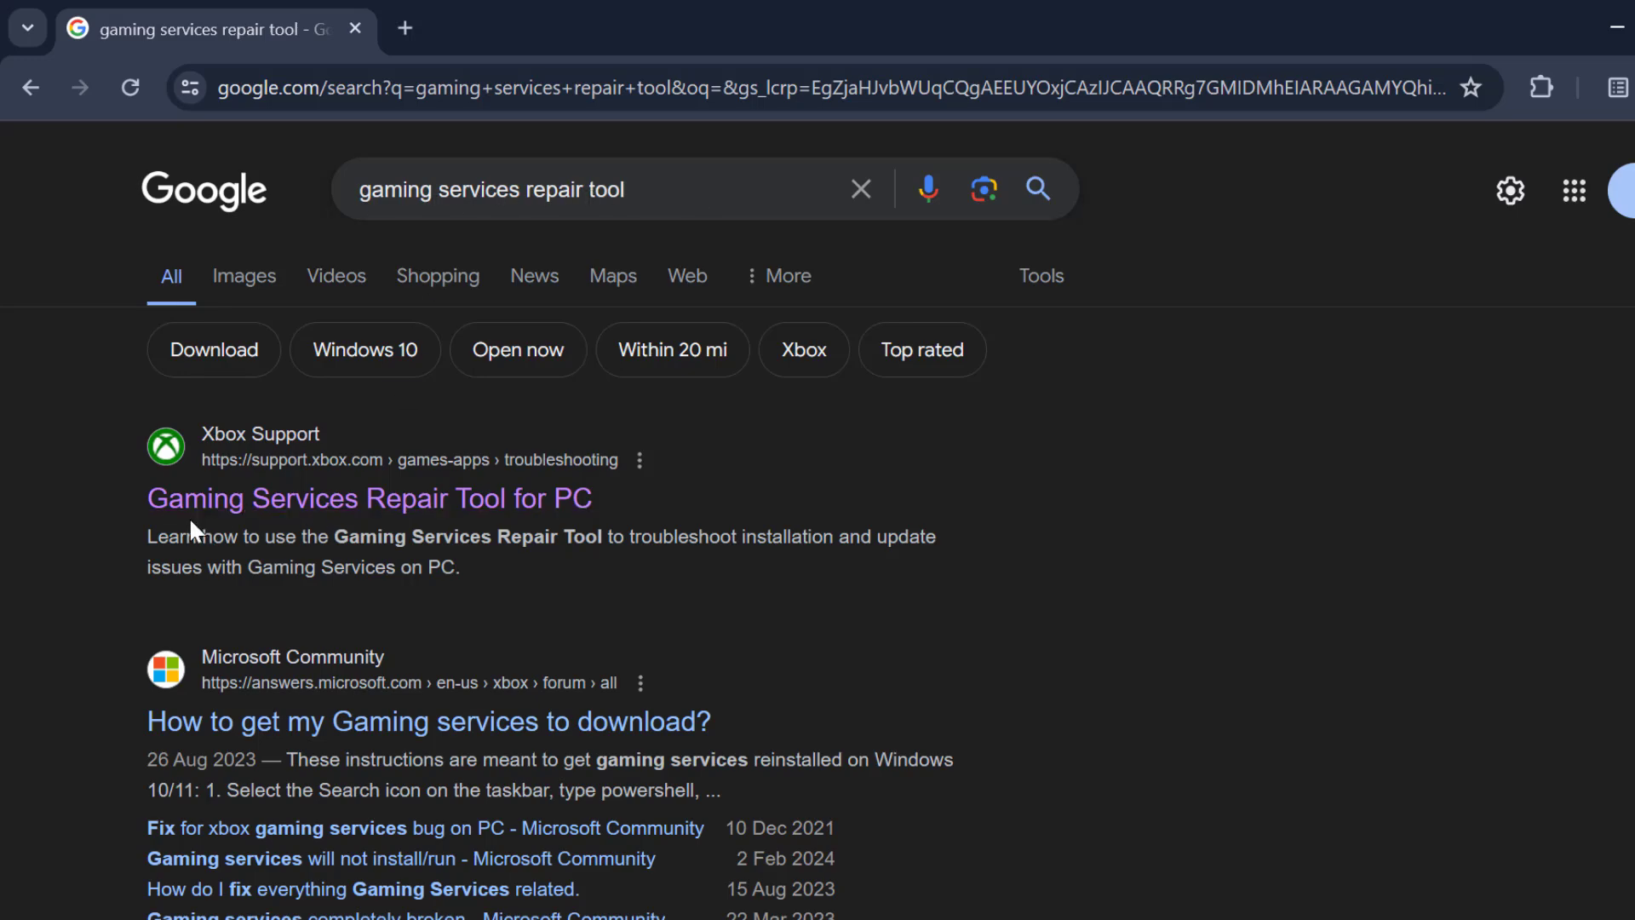
left_click(371, 502)
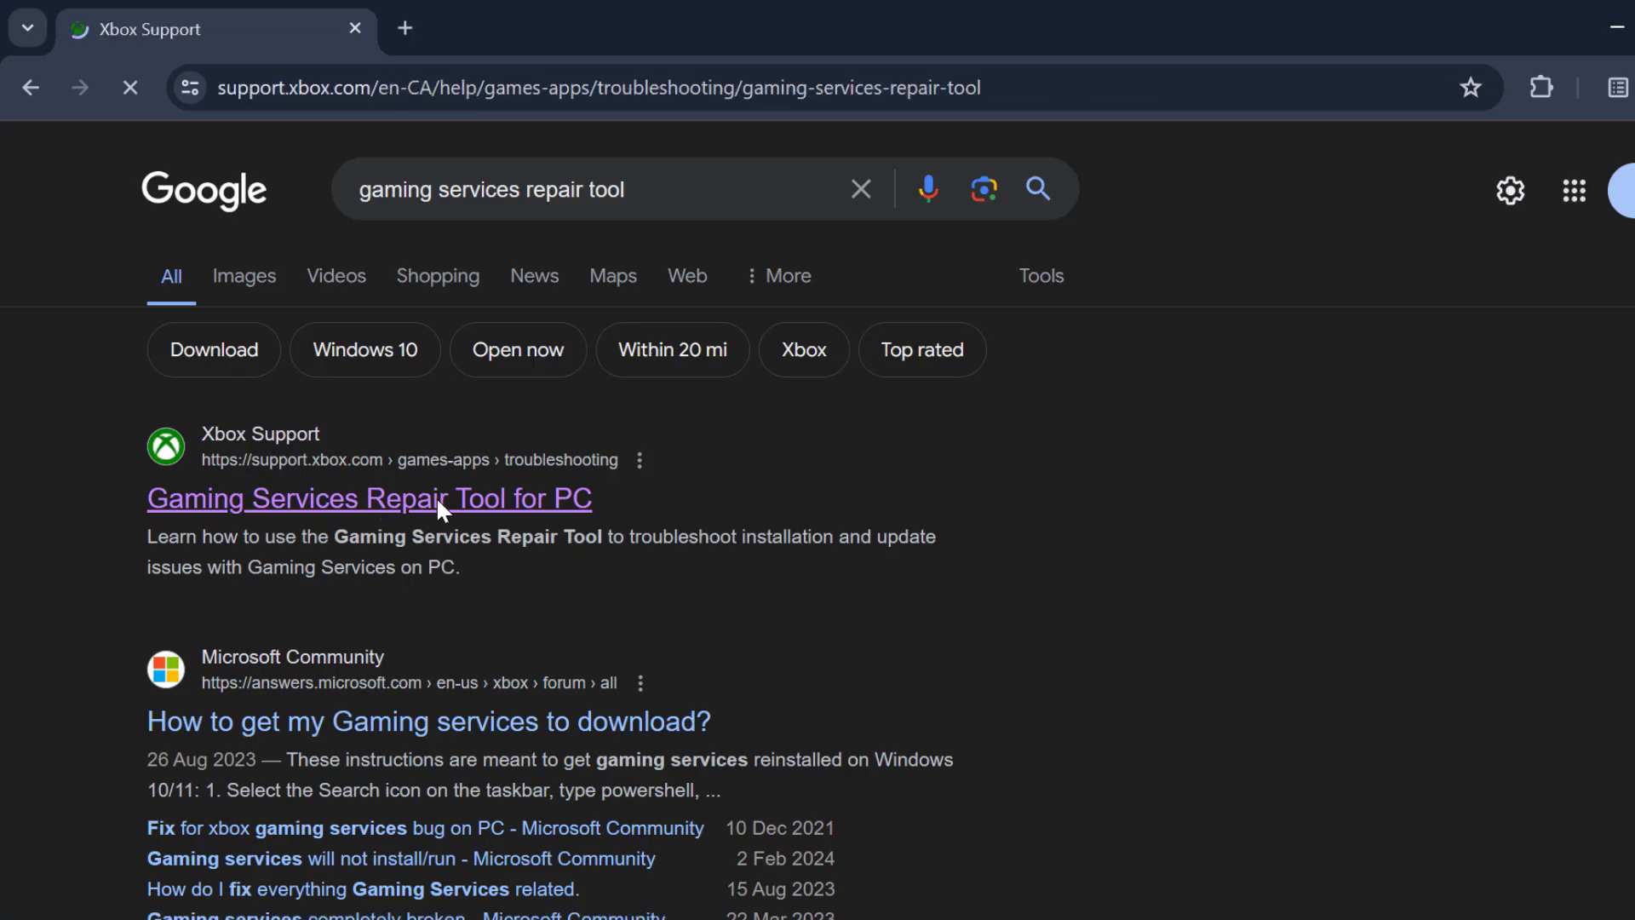
scroll(576, 502, "down", 5)
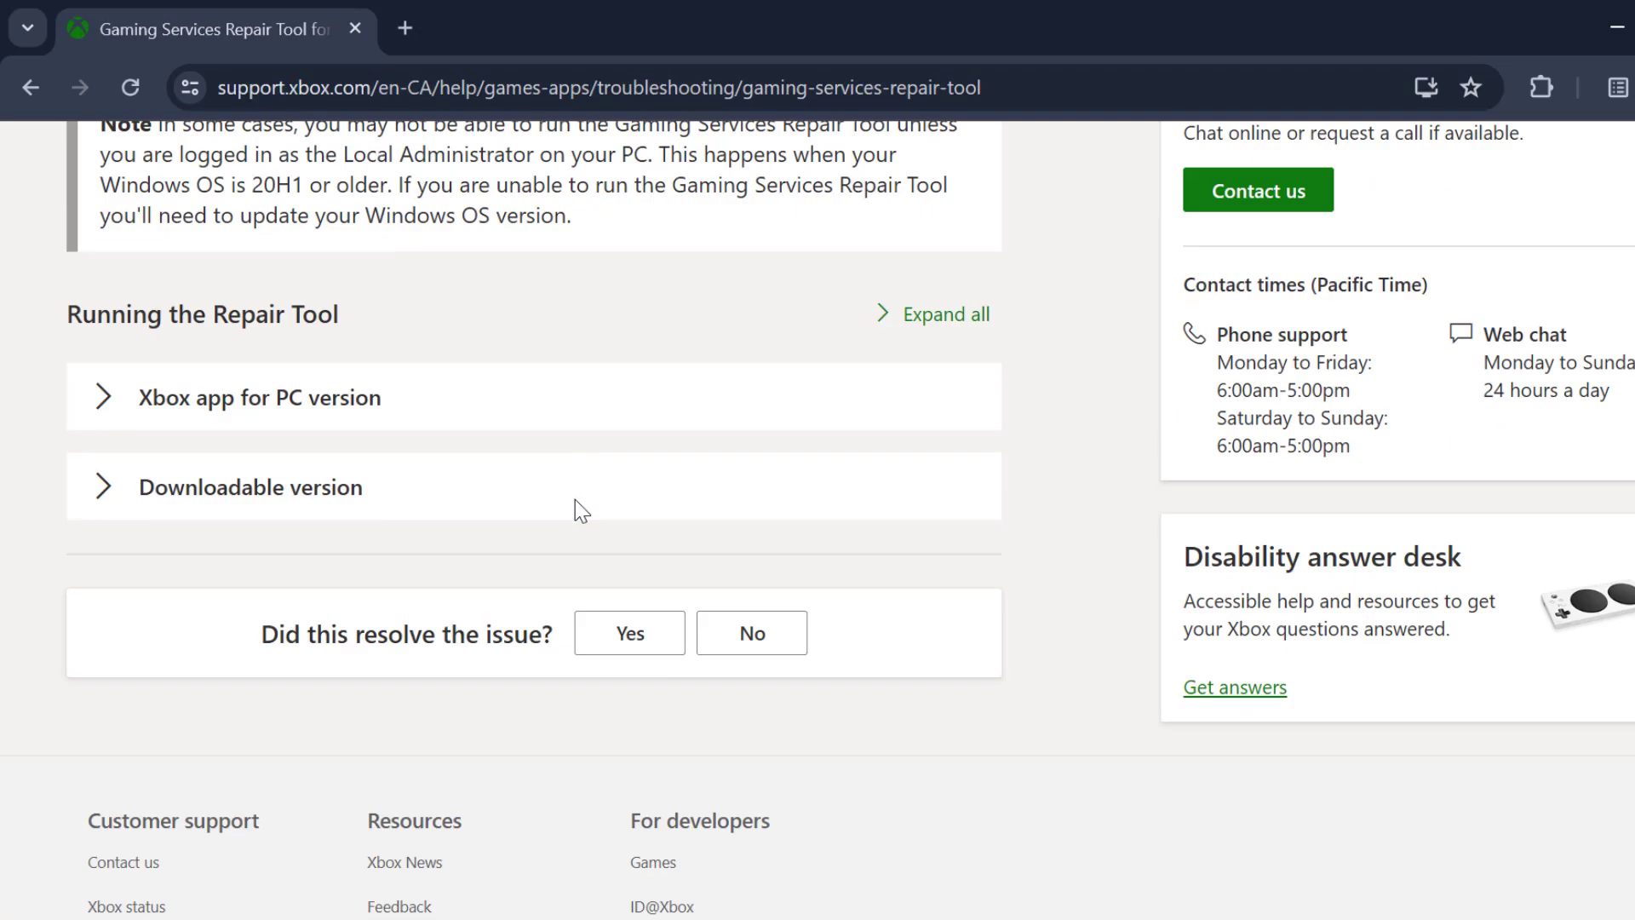
left_click(174, 505)
scroll(352, 575, "down", 4)
scroll(352, 575, "down", 12)
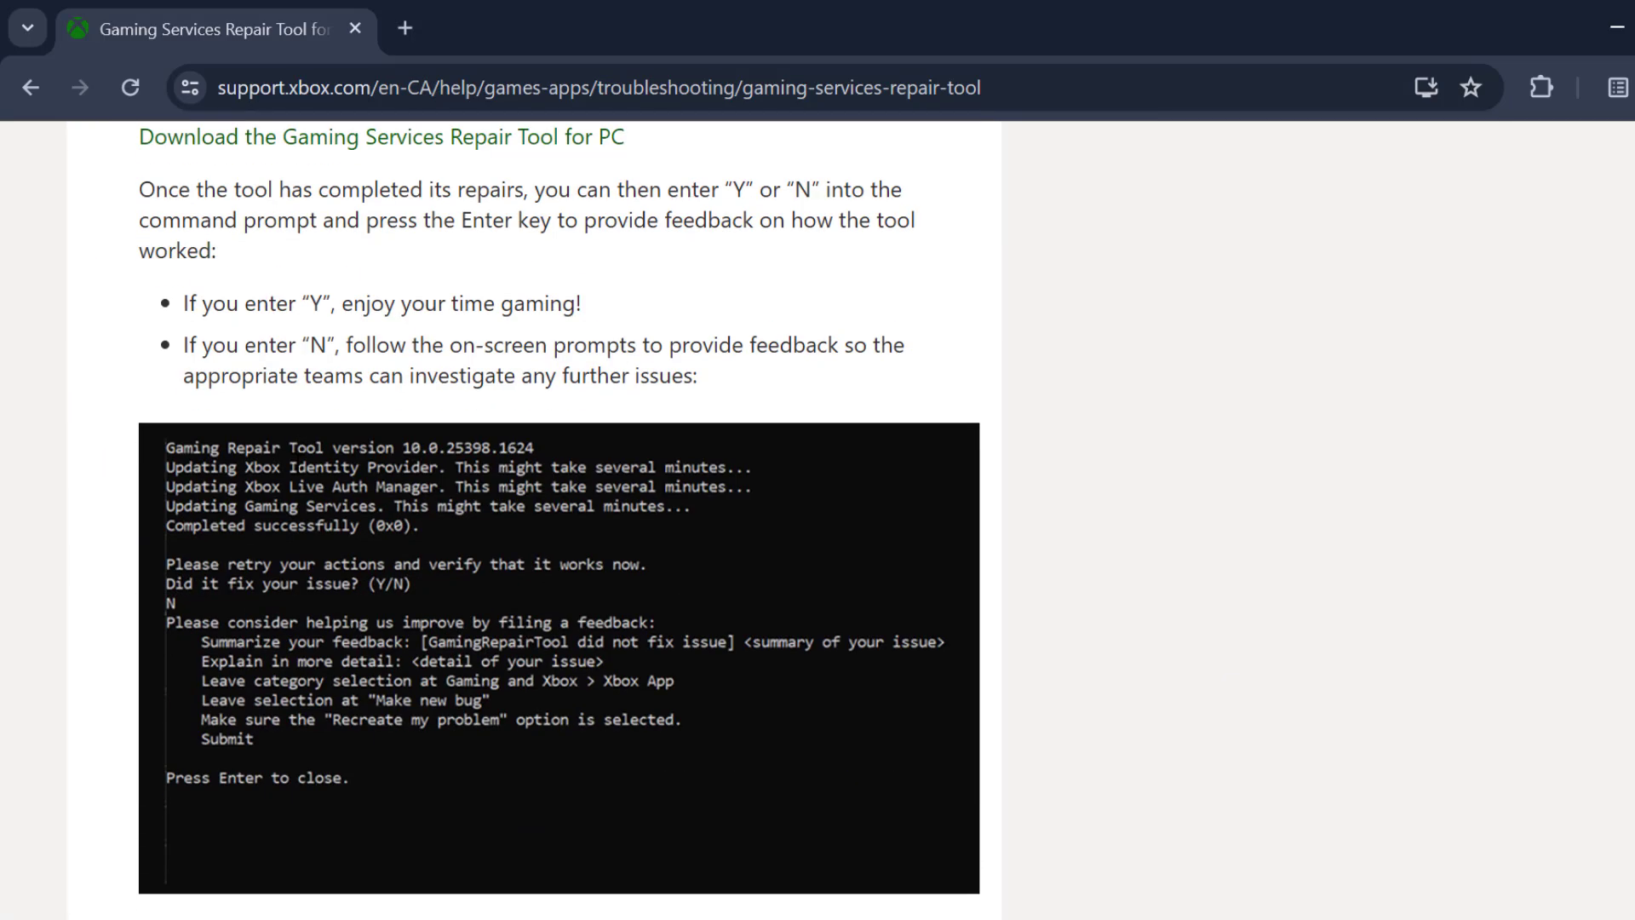
scroll(294, 469, "up", 5)
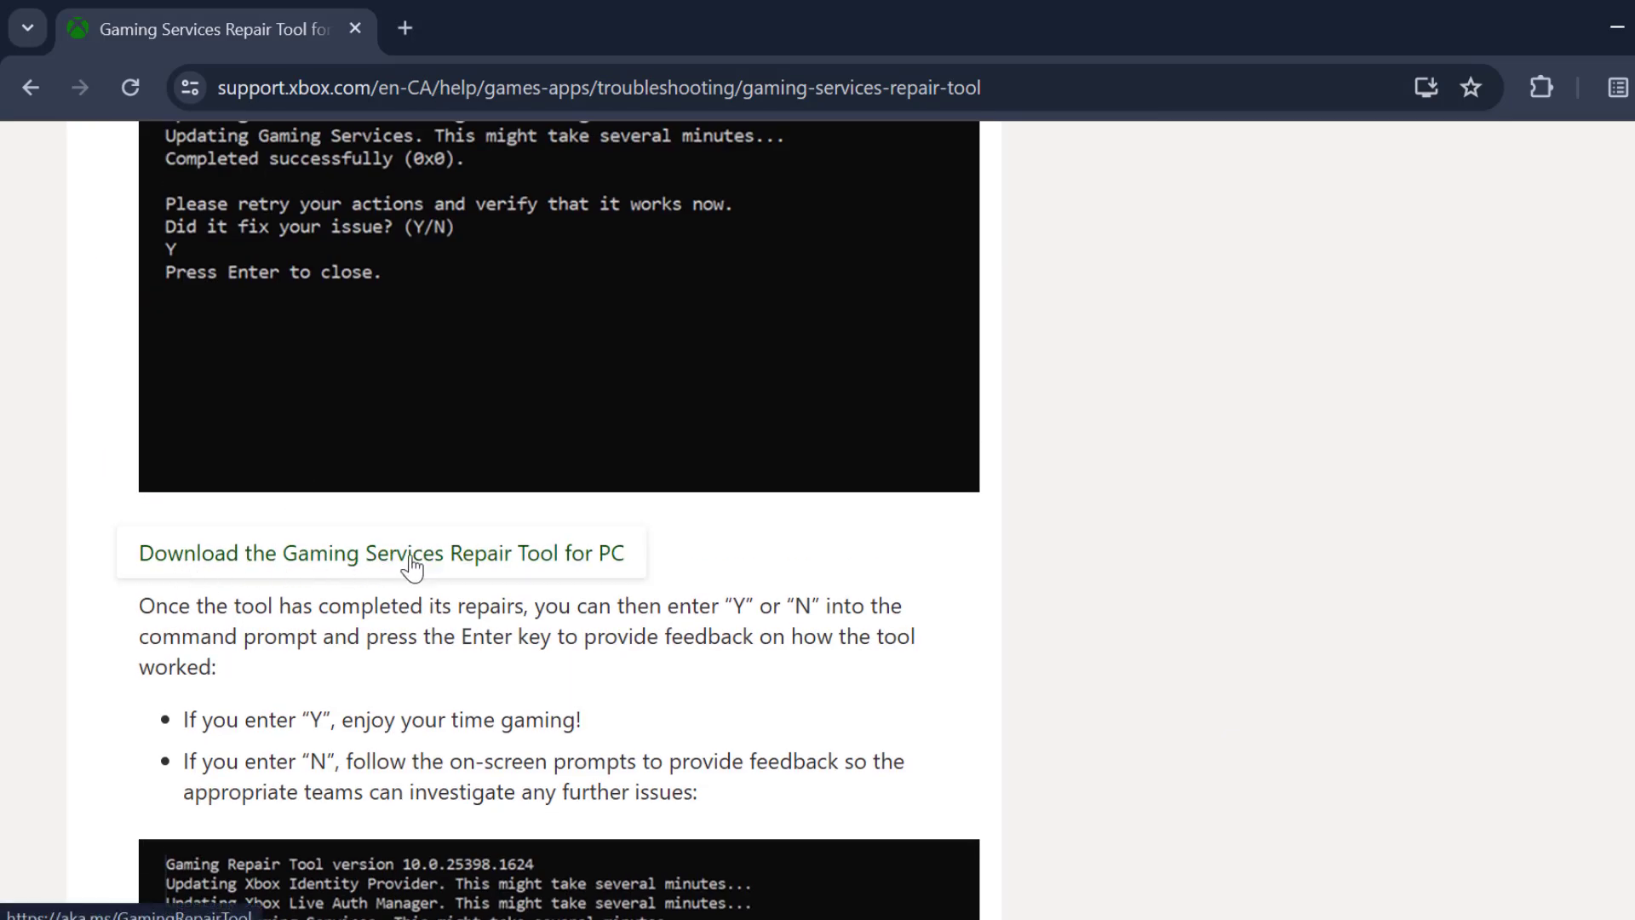
left_click(556, 560)
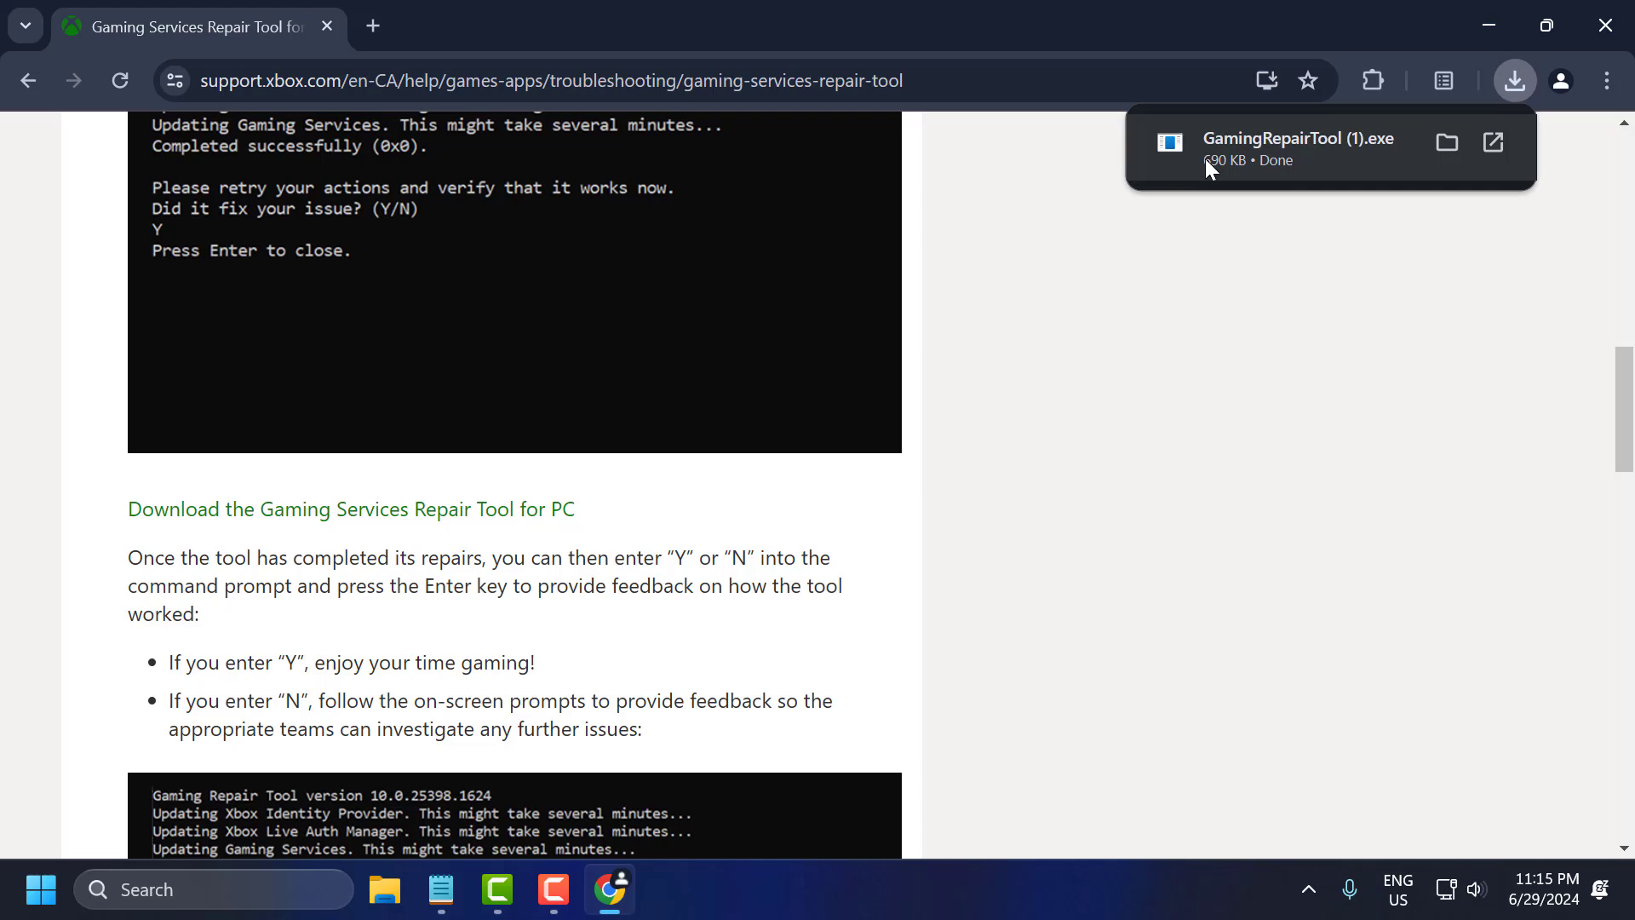
- Run GamingRepairTool (1).exe to completion with code 0x0, then close it and Chrome
left_click(1261, 170)
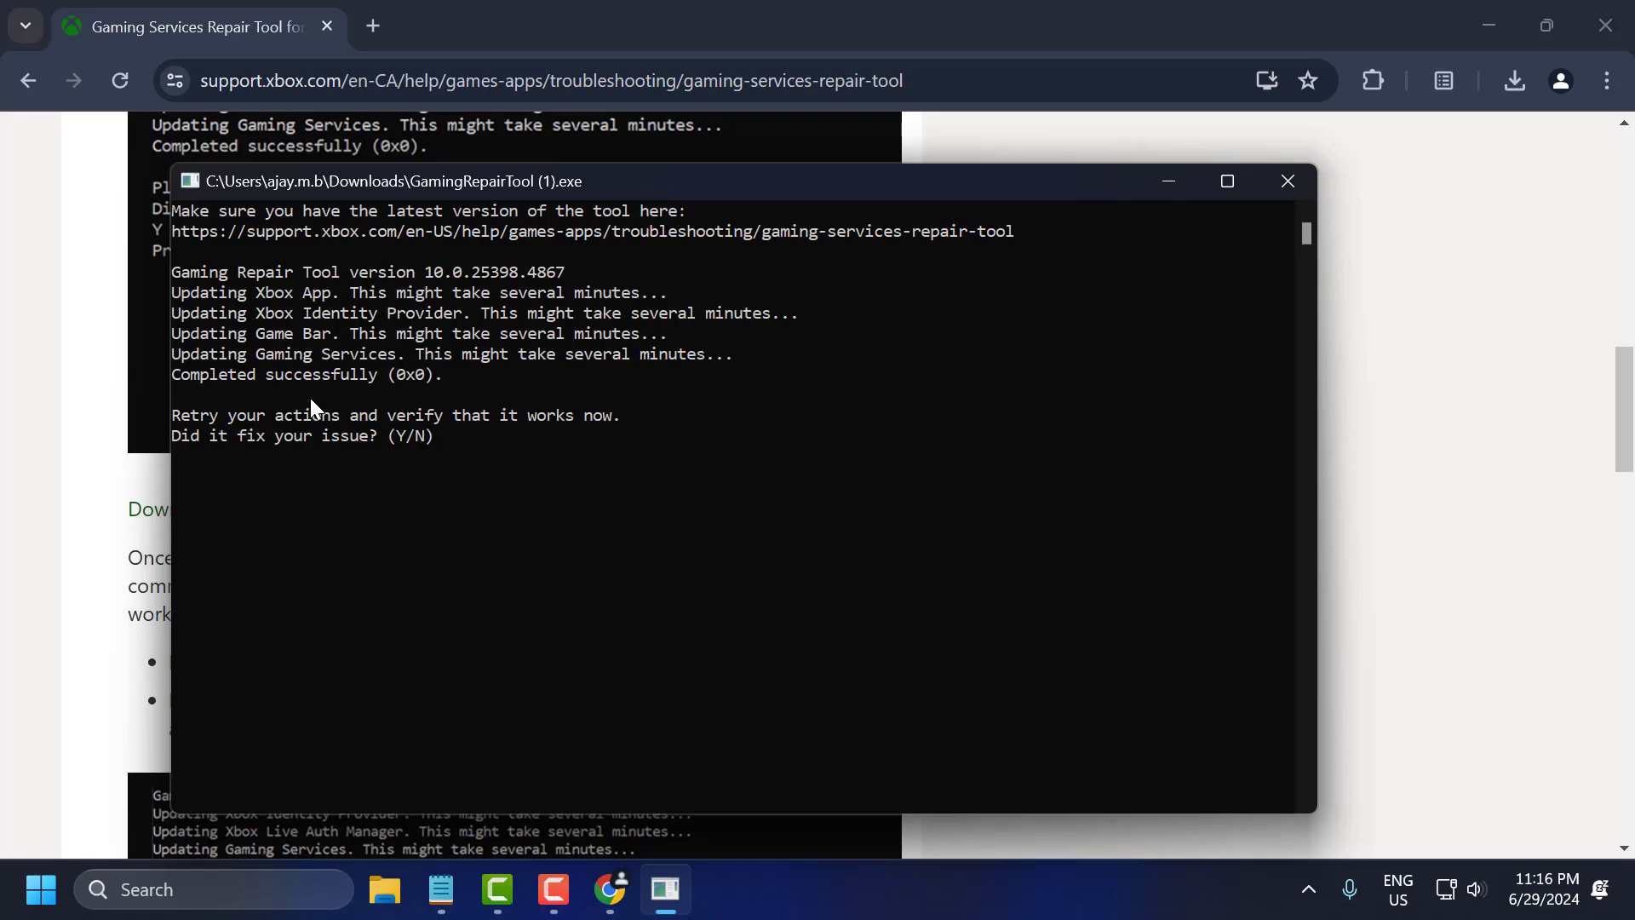
left_click(1312, 182)
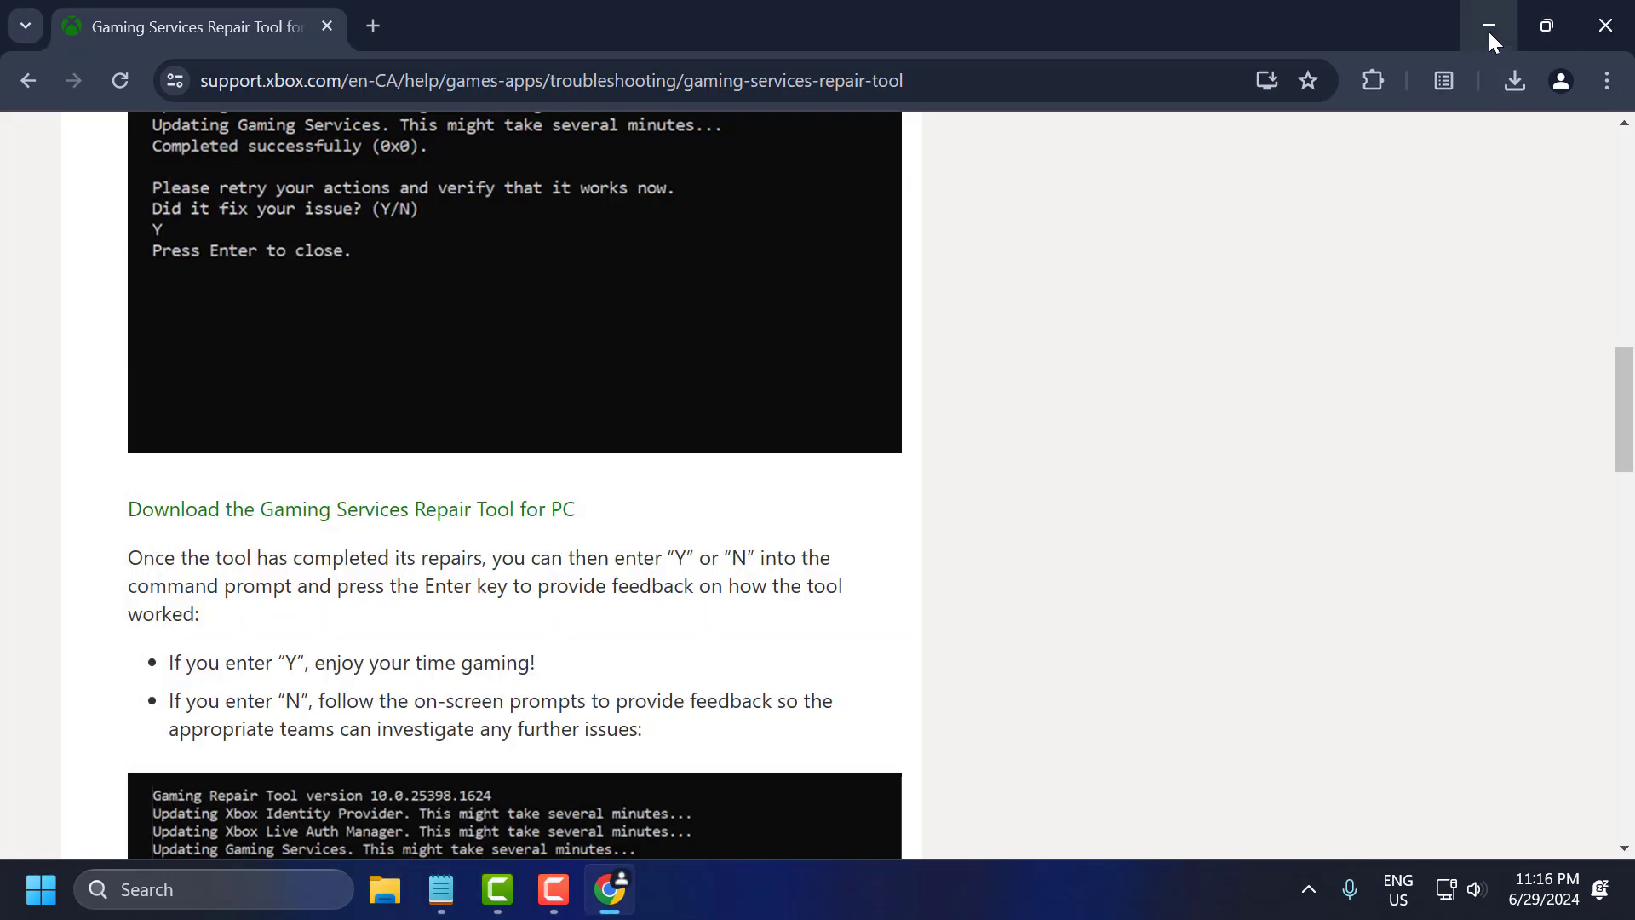
left_click(1607, 26)
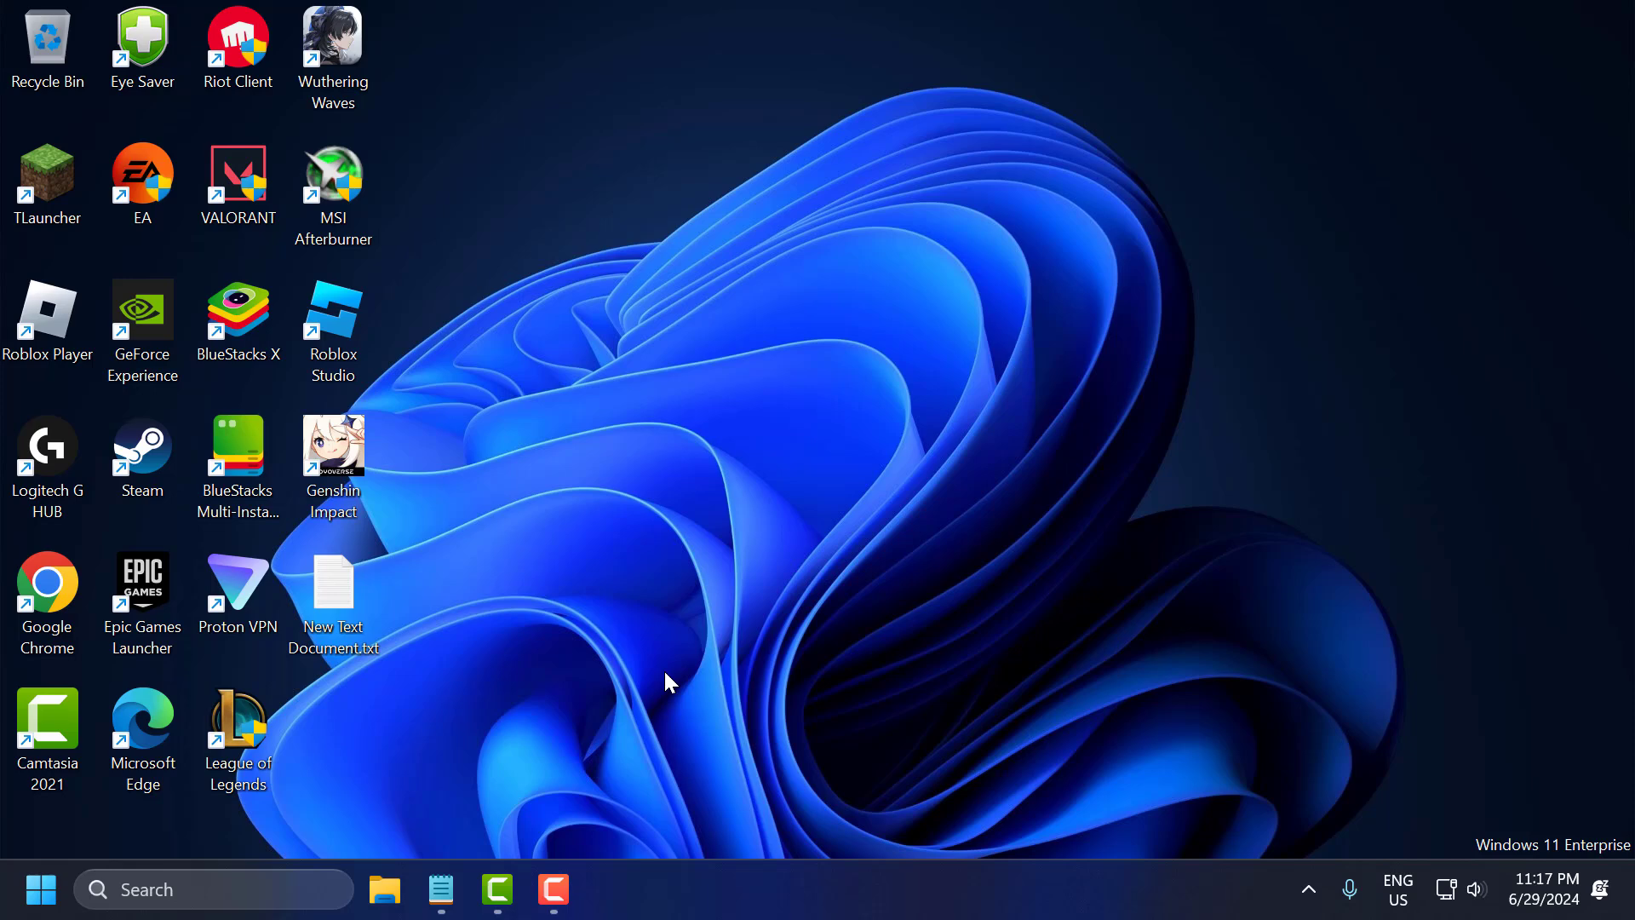
- Open Settings and go to Accounts > Sign-in options
left_click(217, 890)
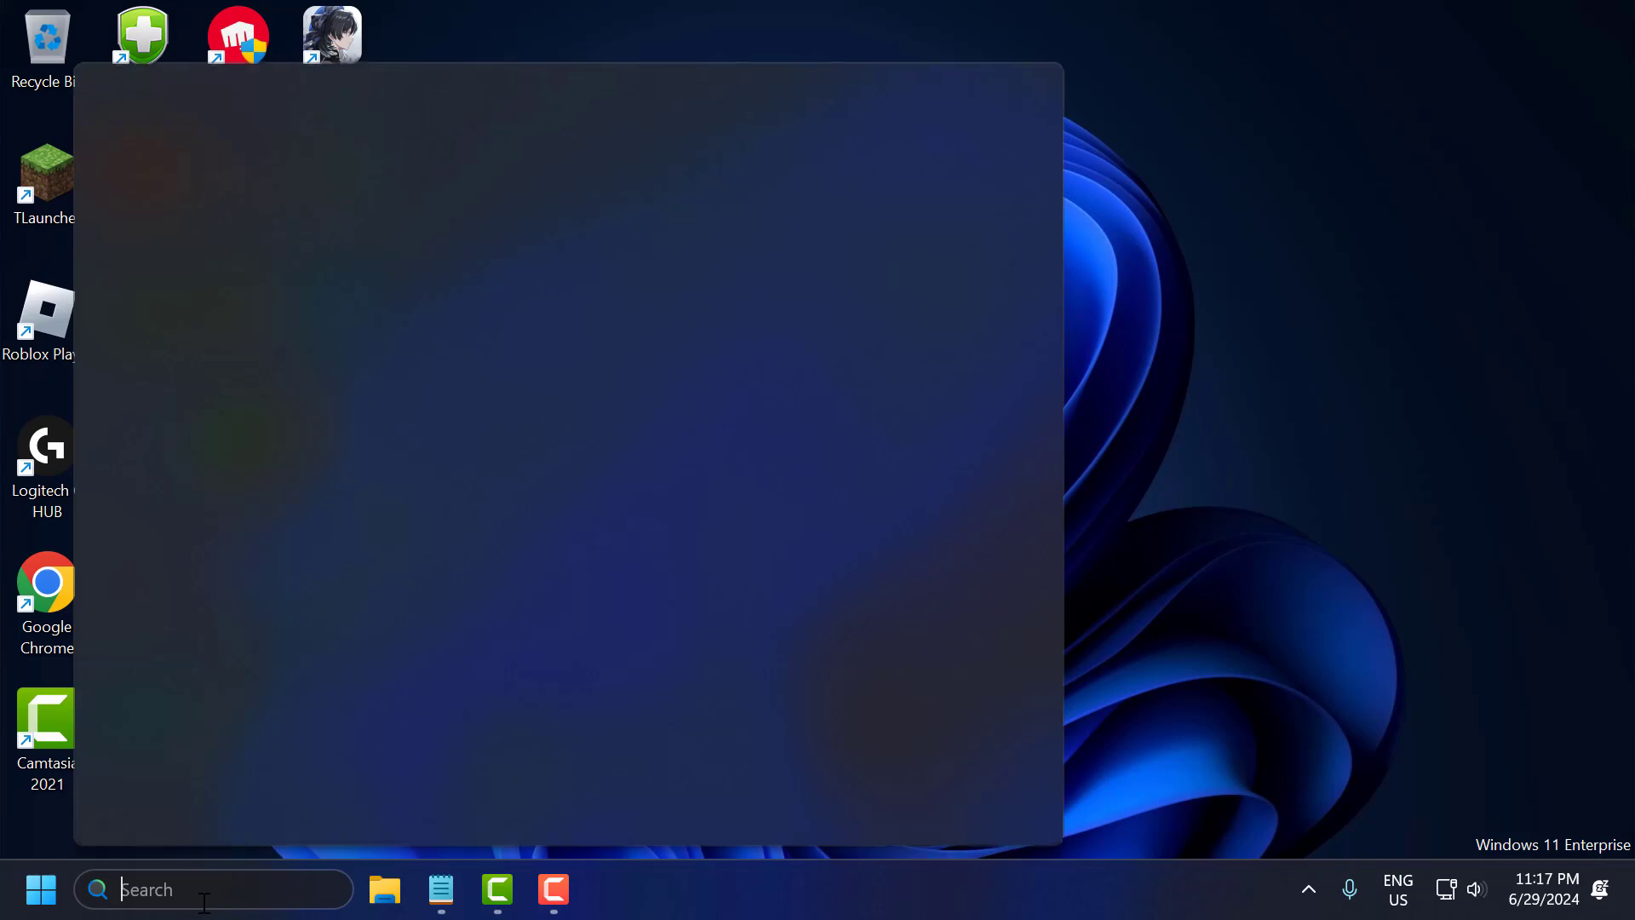
type("settings")
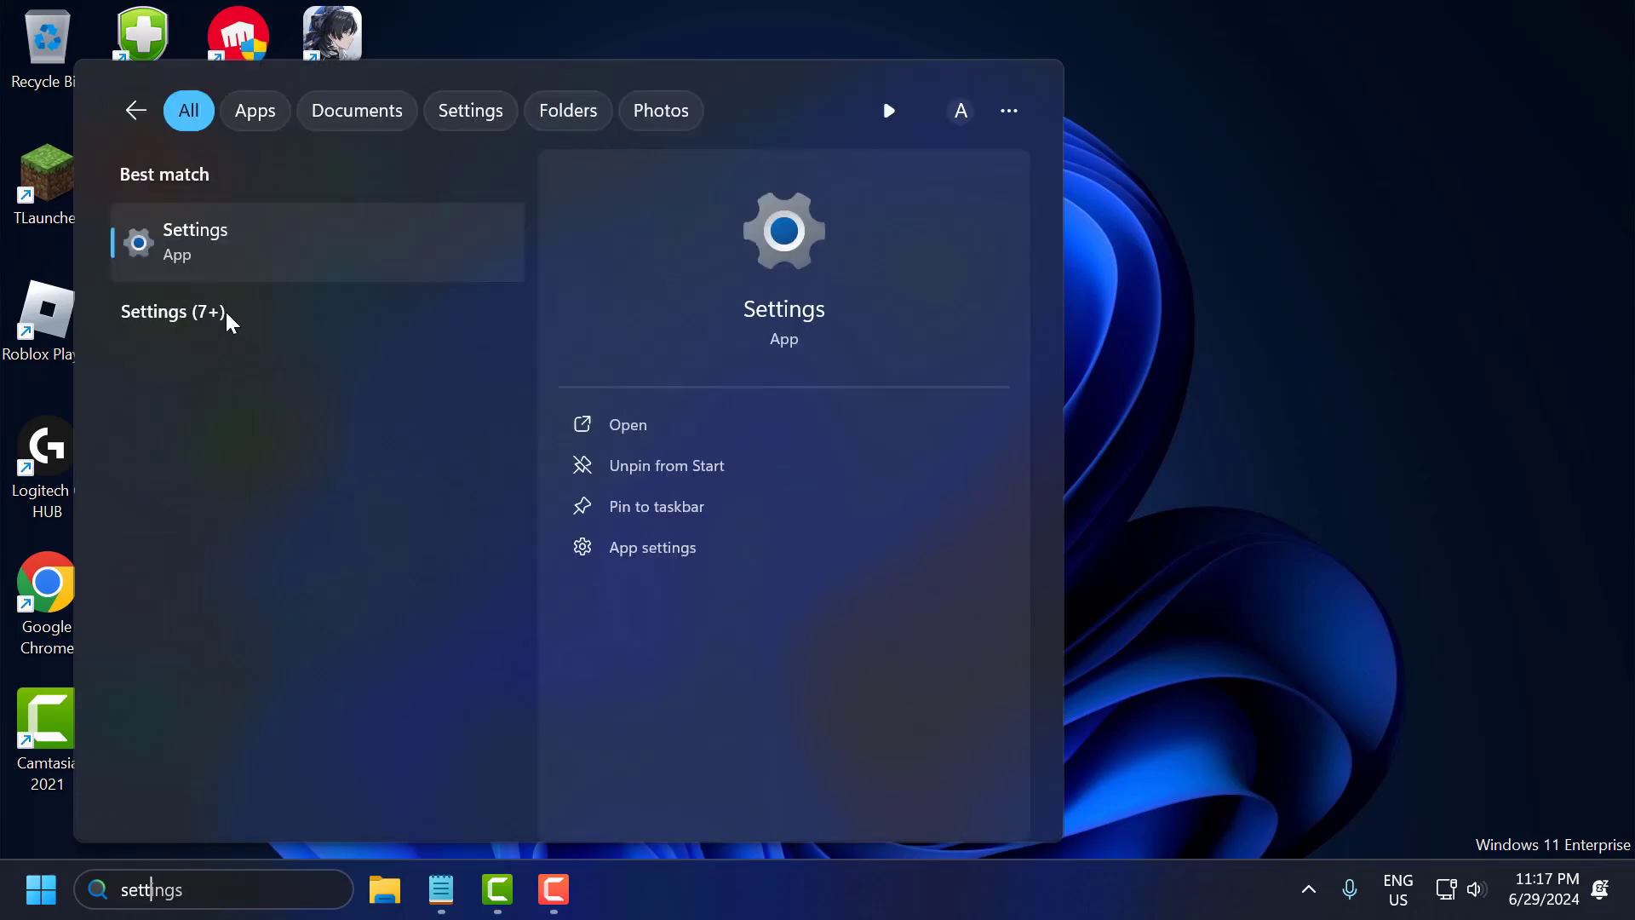
left_click(241, 246)
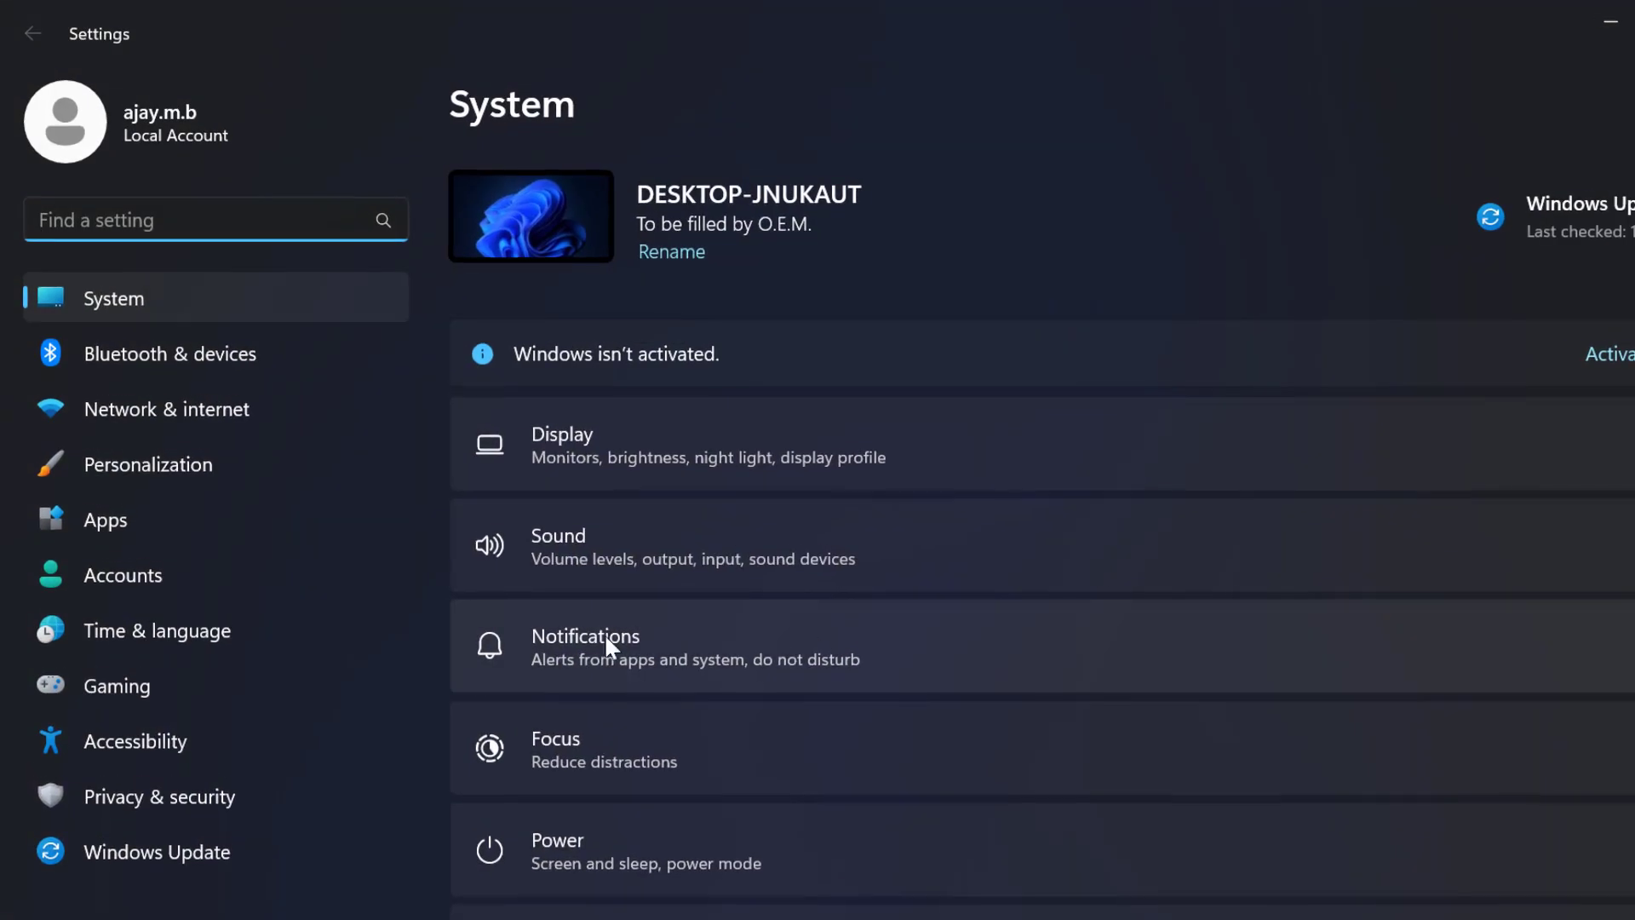
left_click(196, 586)
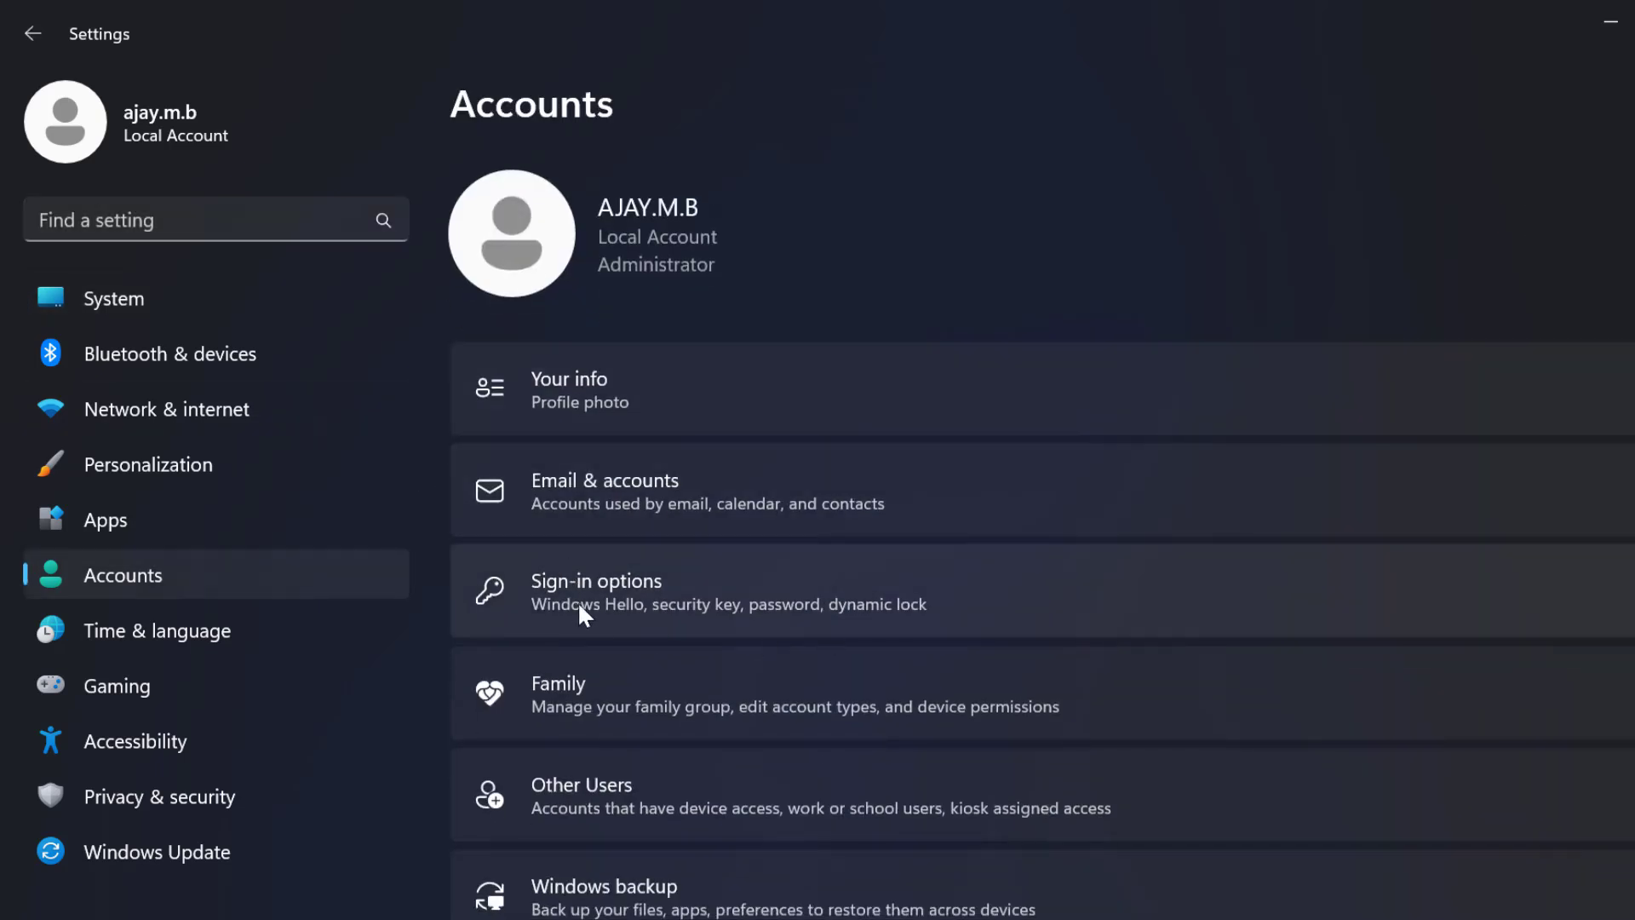
left_click(712, 605)
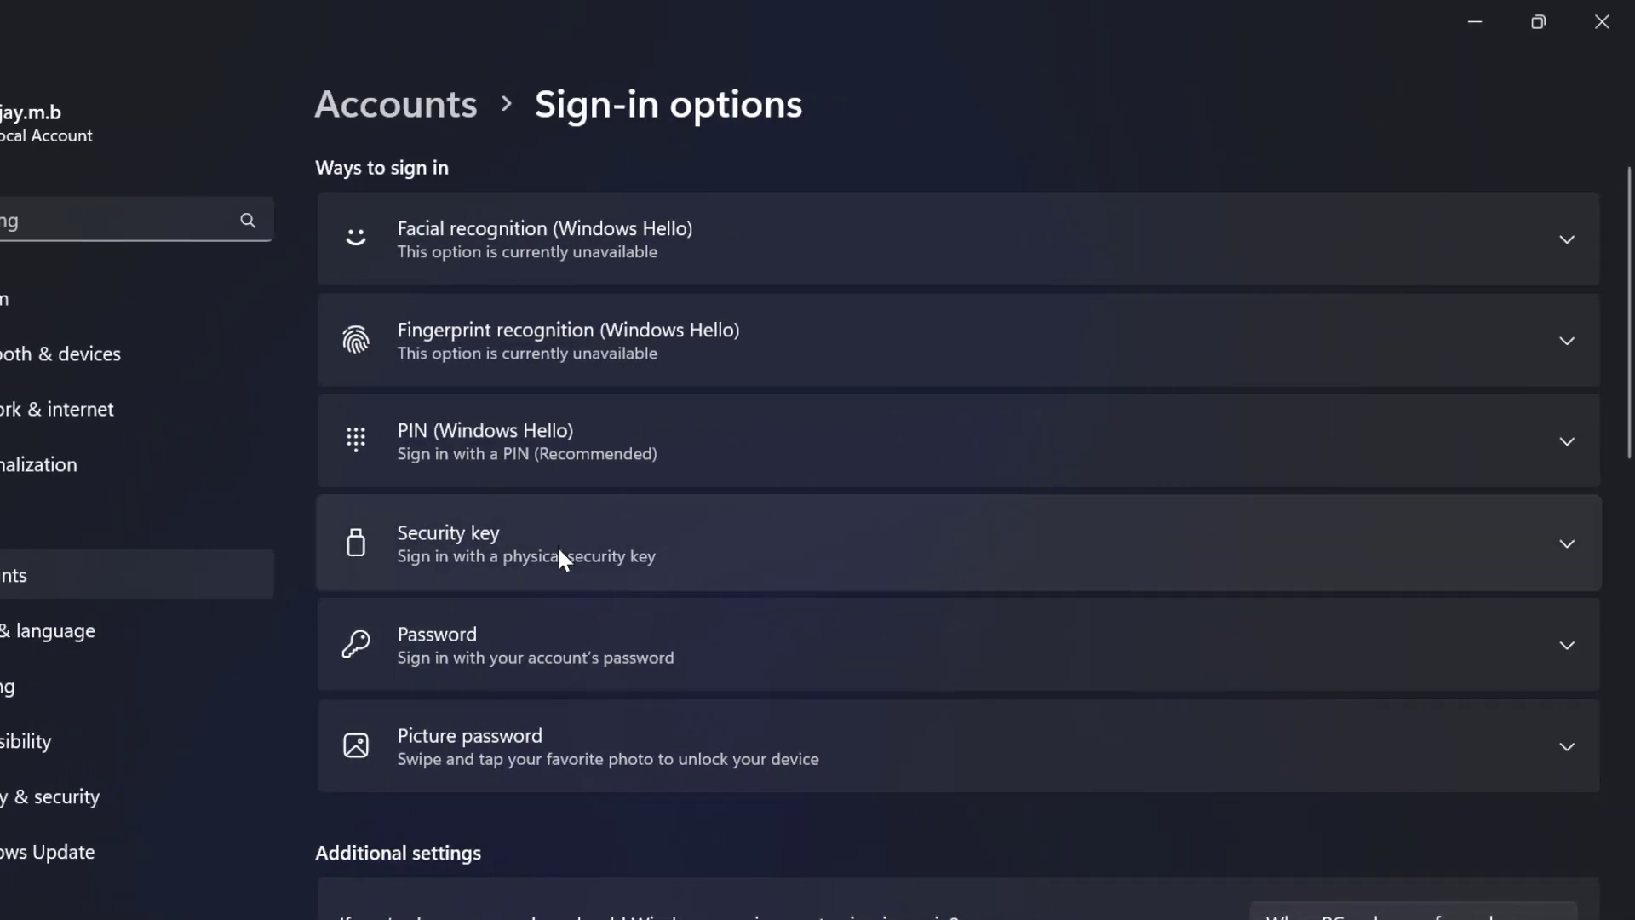
- Turn off 'Use my sign-in info' for finishing setup after updates, then close Settings
scroll(559, 556, "down", 4)
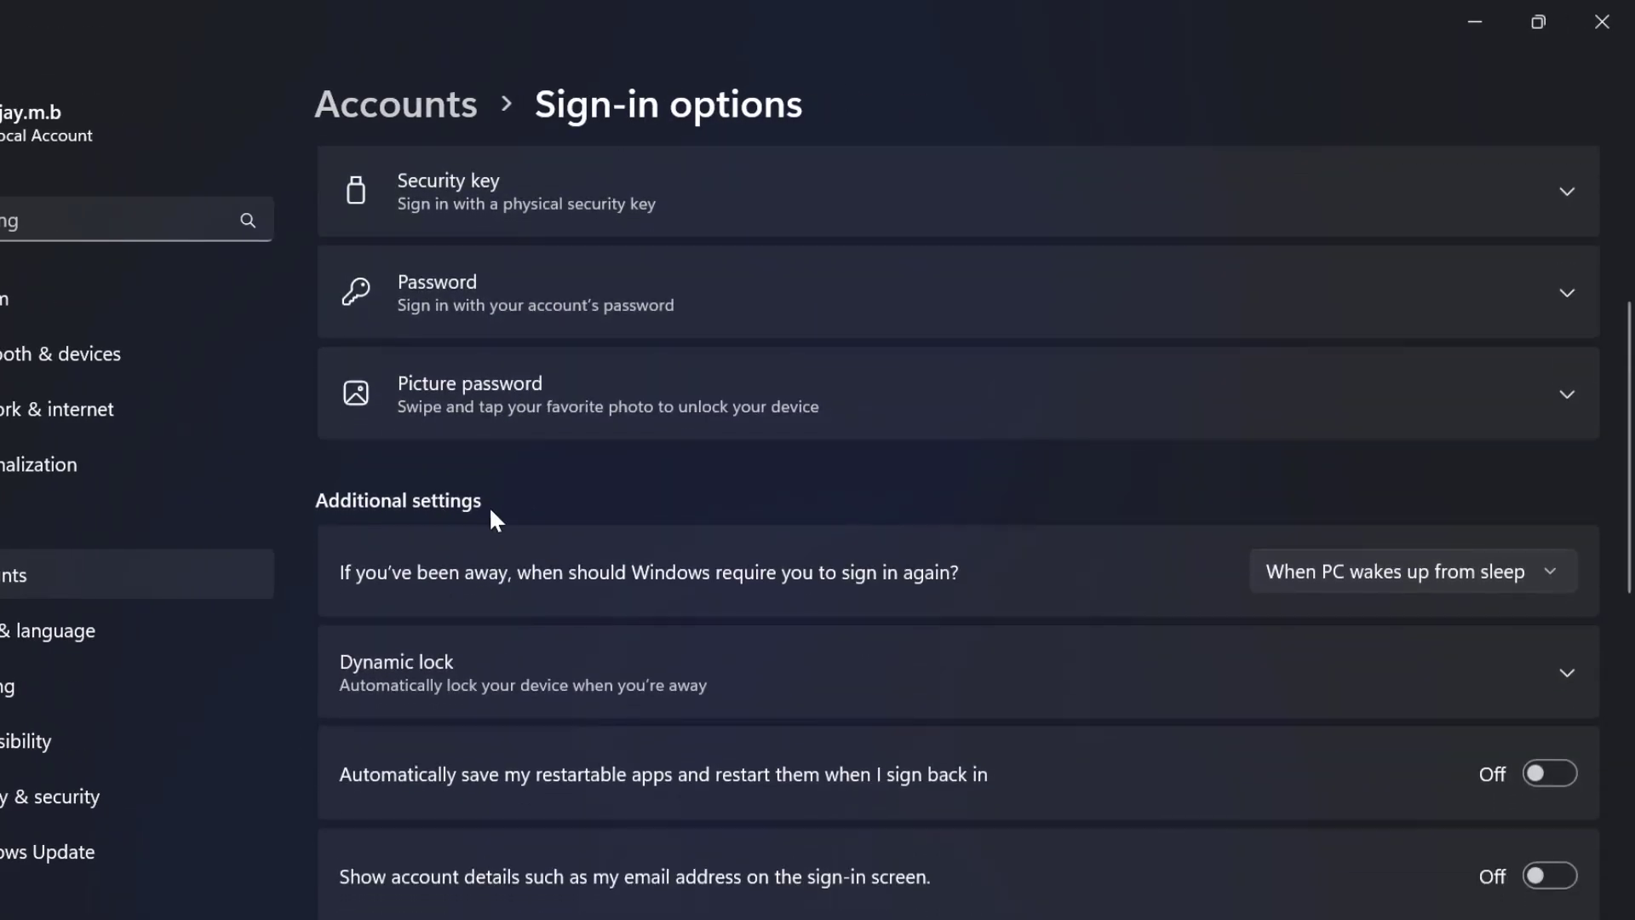
scroll(467, 516, "down", 4)
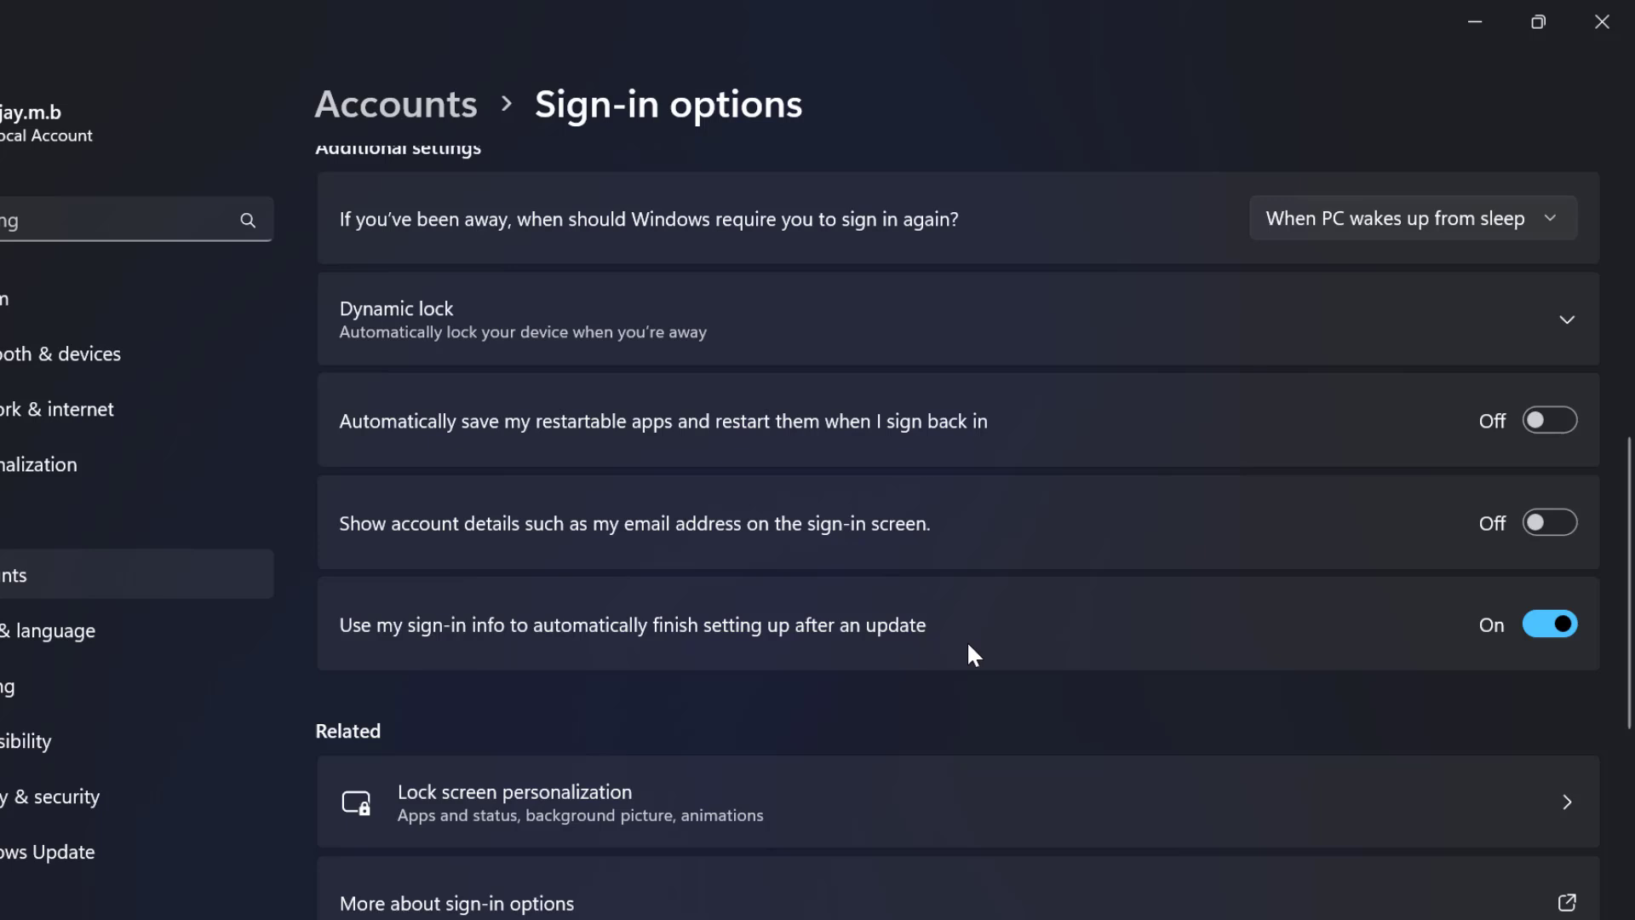
left_click(1566, 622)
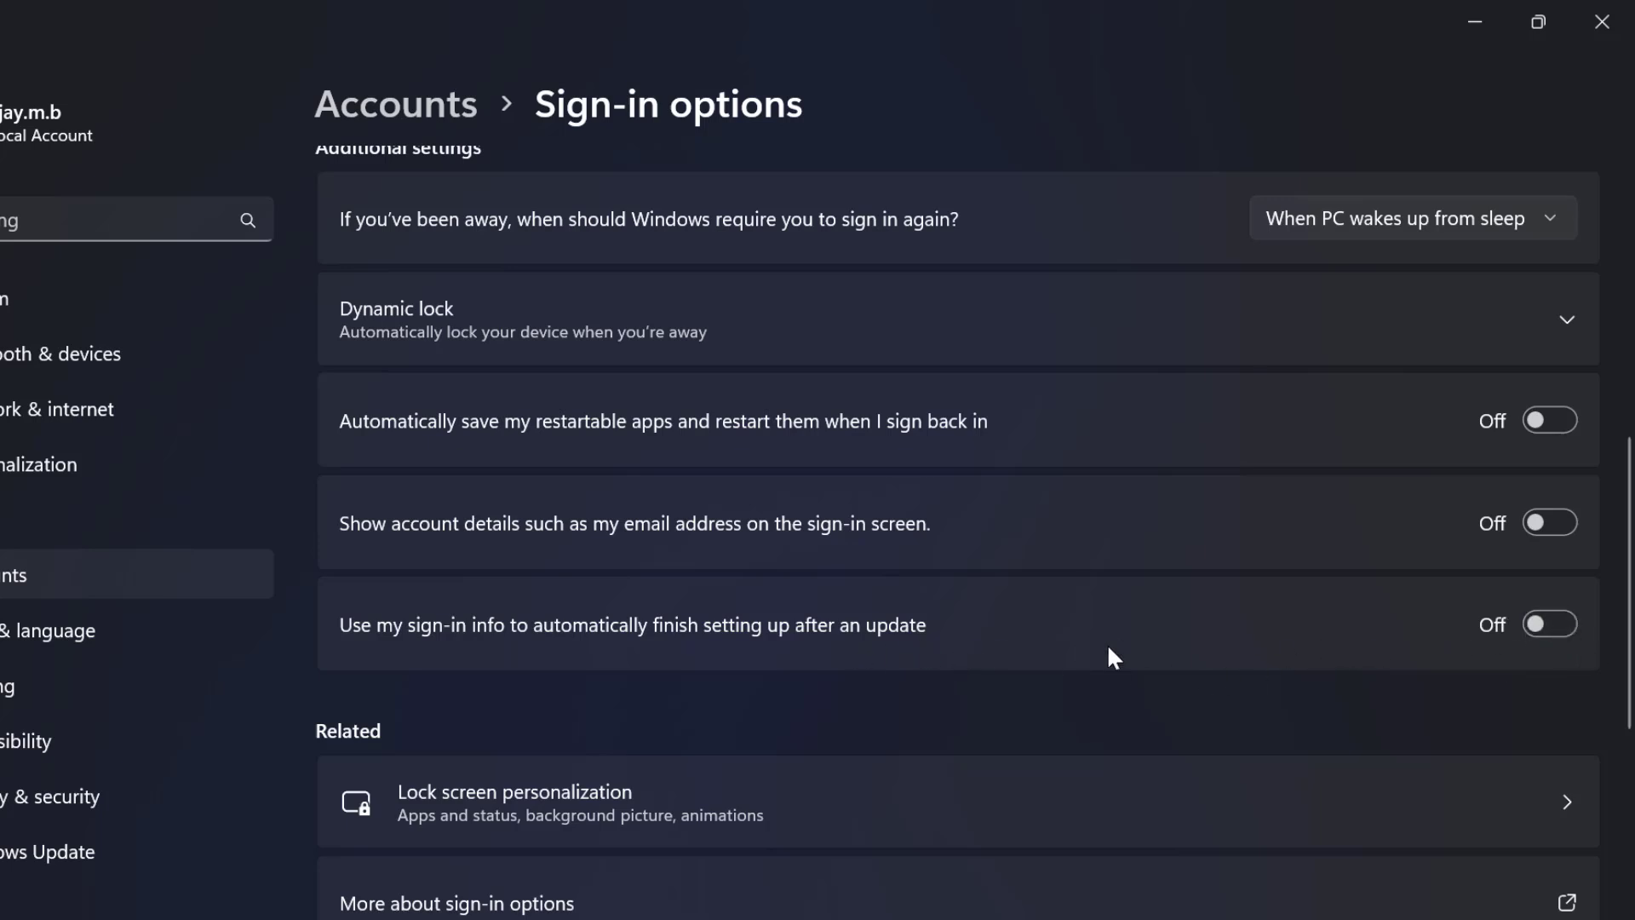
left_click(1603, 21)
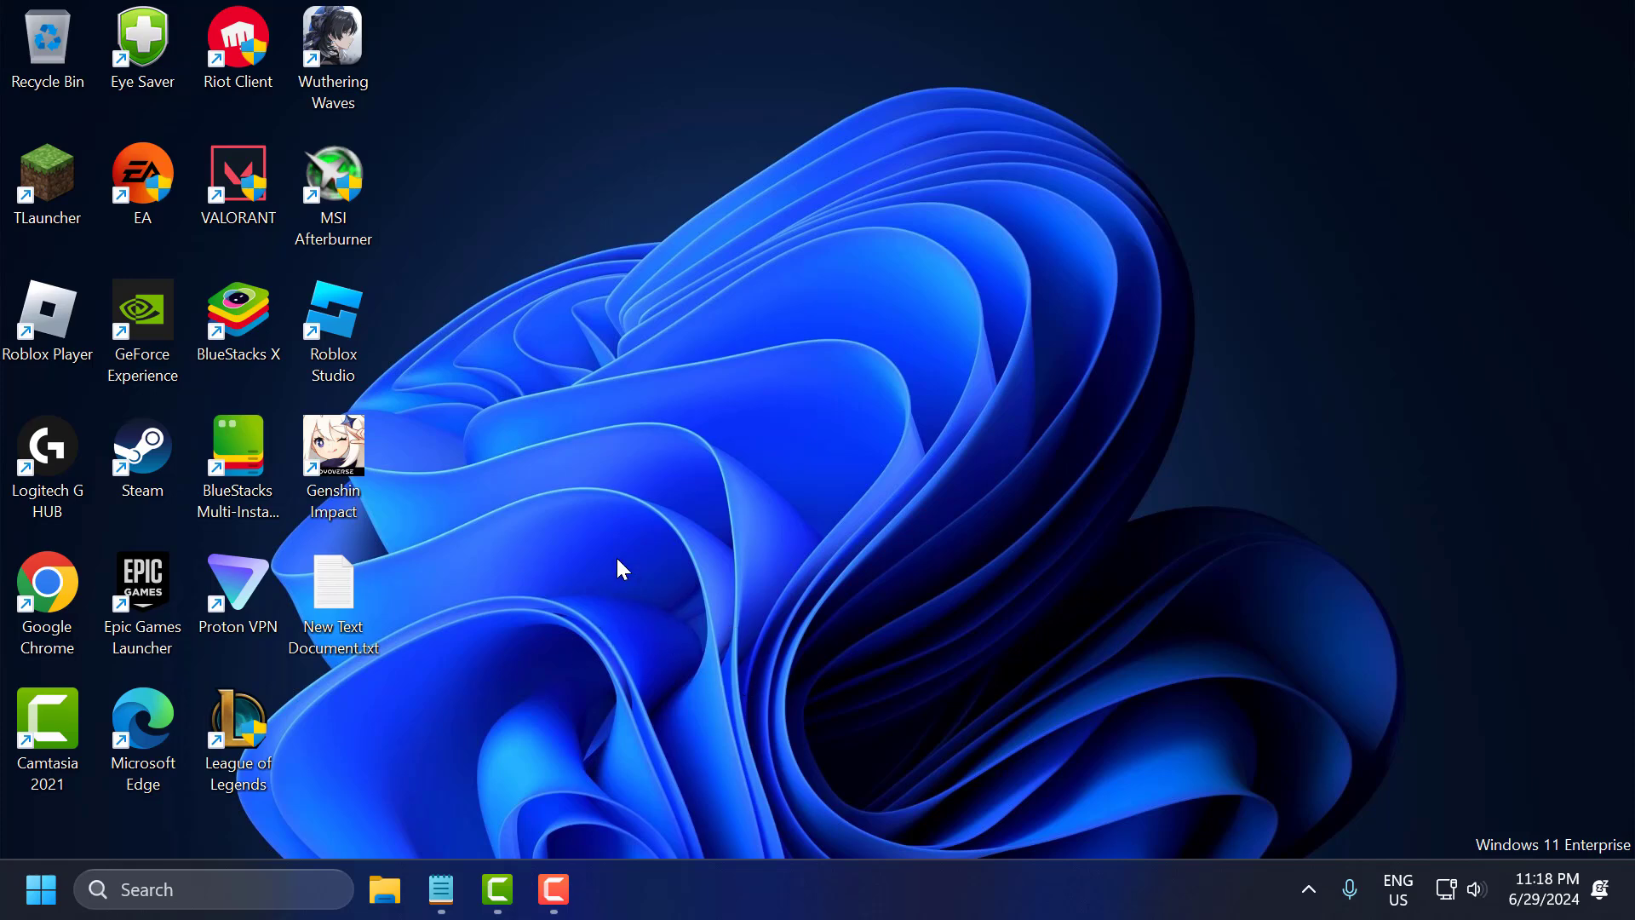
- In File Explorer, browse C:\Users into the signed-in user's profile folder
left_click(391, 870)
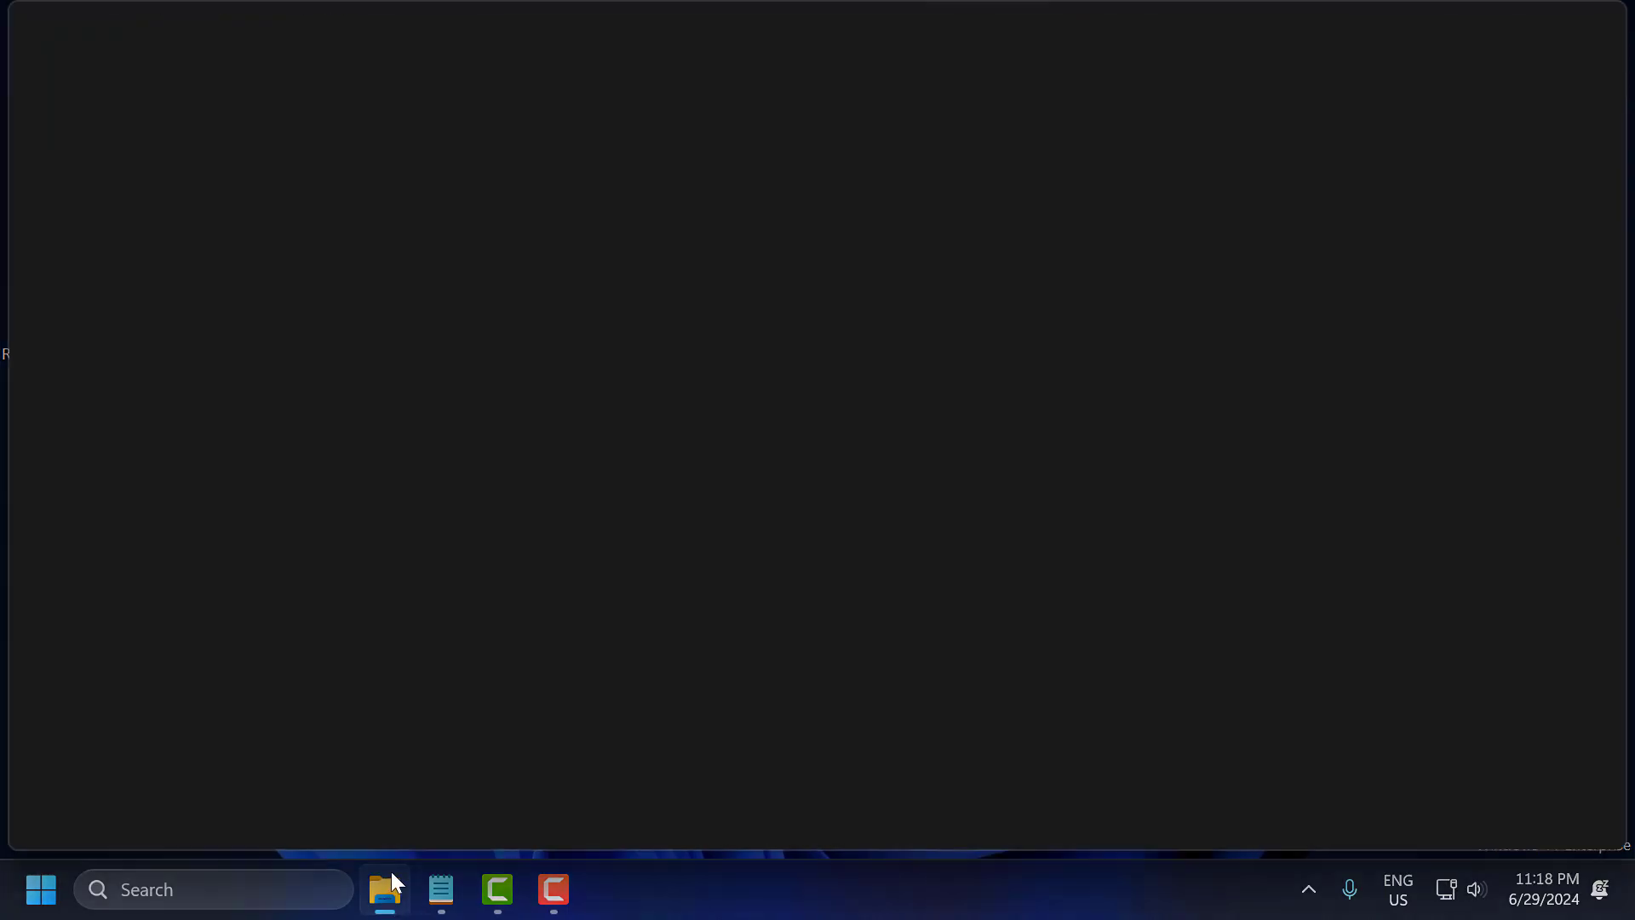
left_click(119, 707)
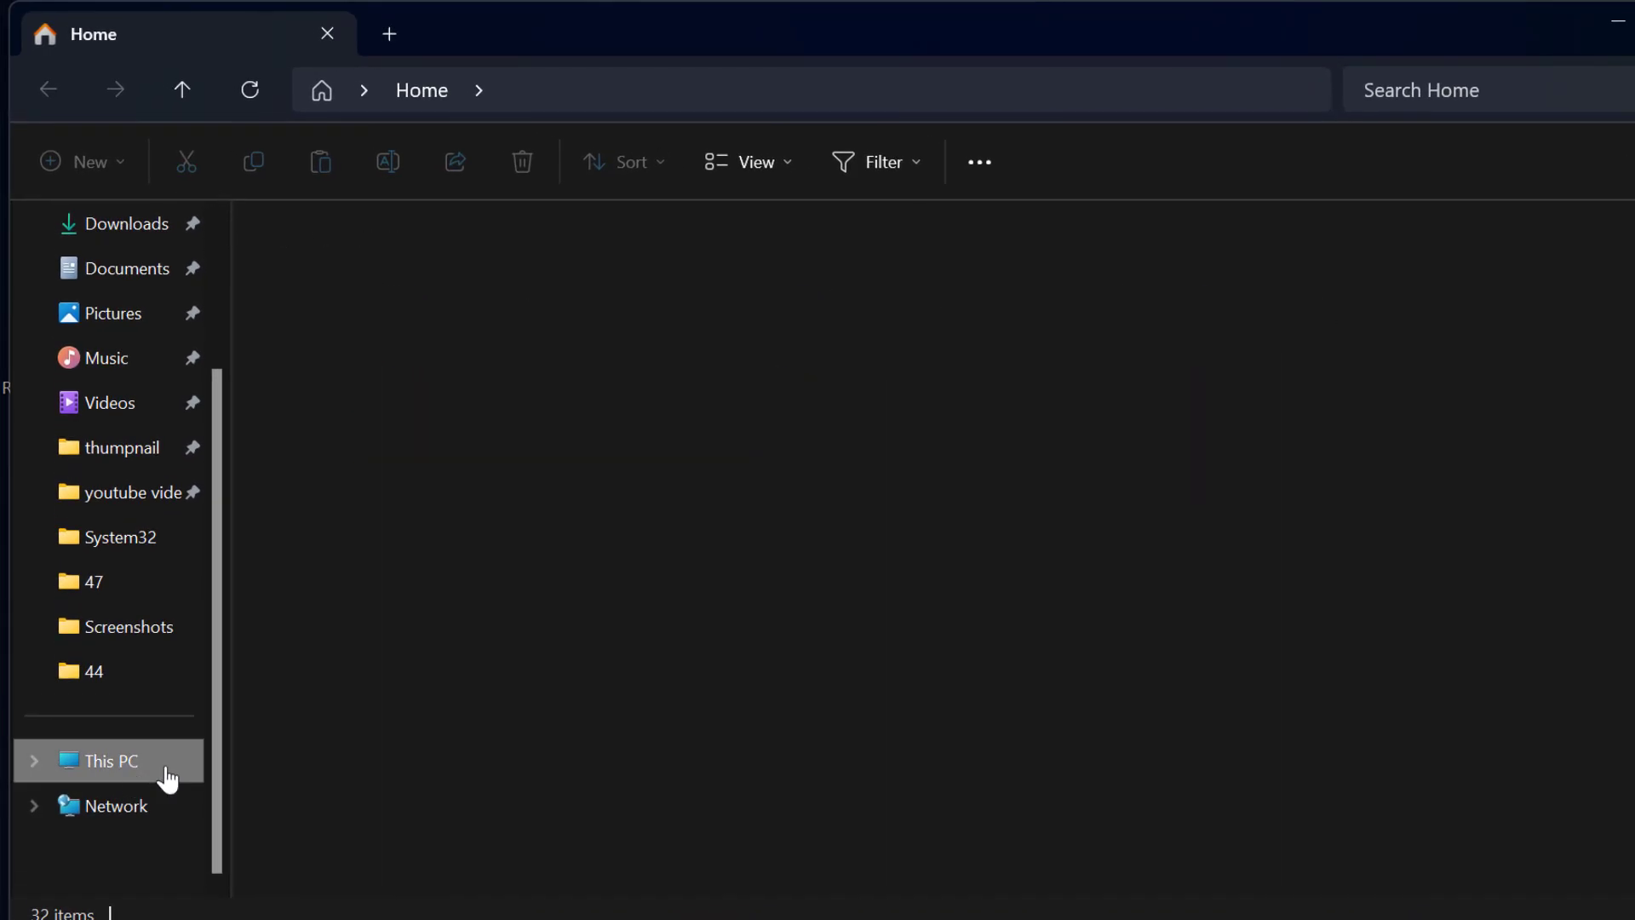
double_click(474, 294)
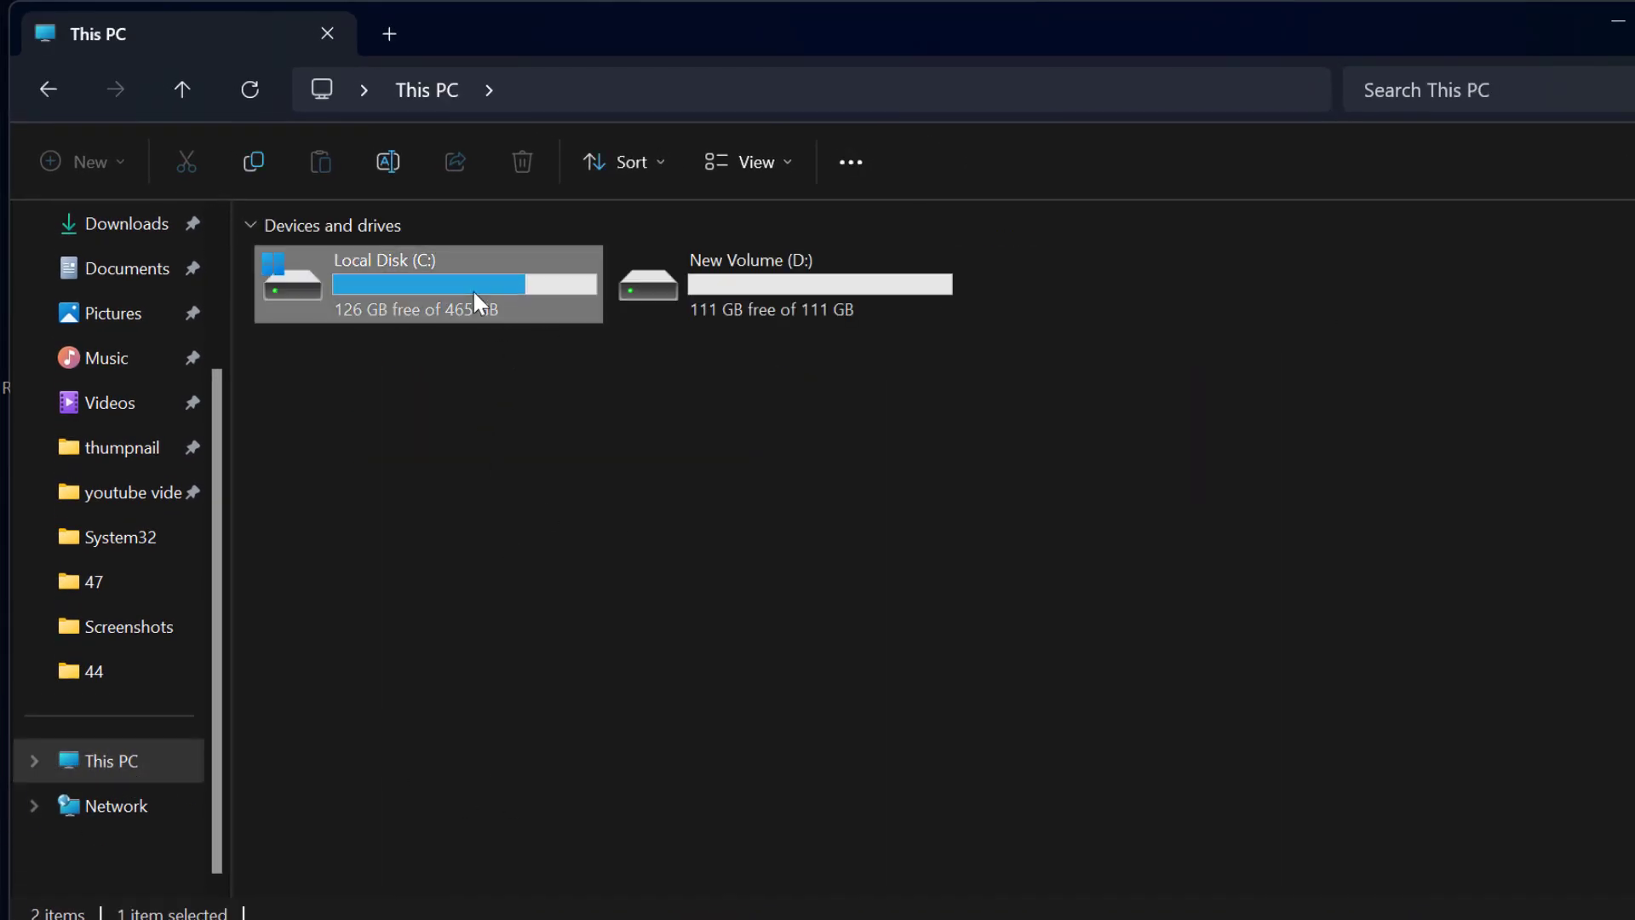
scroll(487, 488, "down", 2)
left_click(344, 687)
double_click(345, 691)
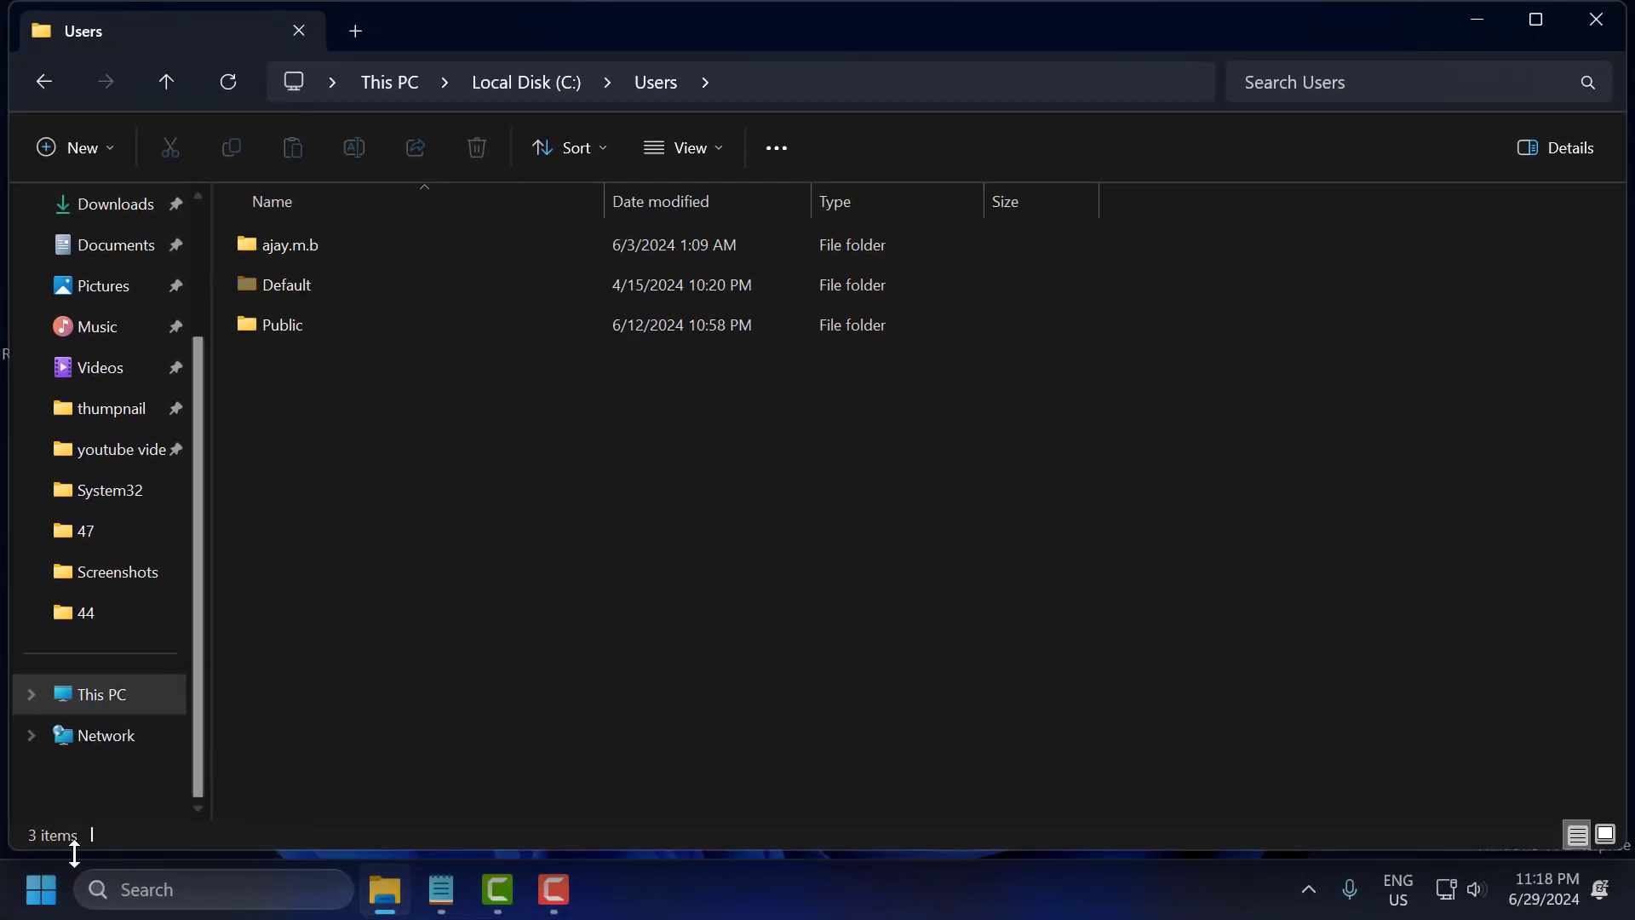
left_click(41, 889)
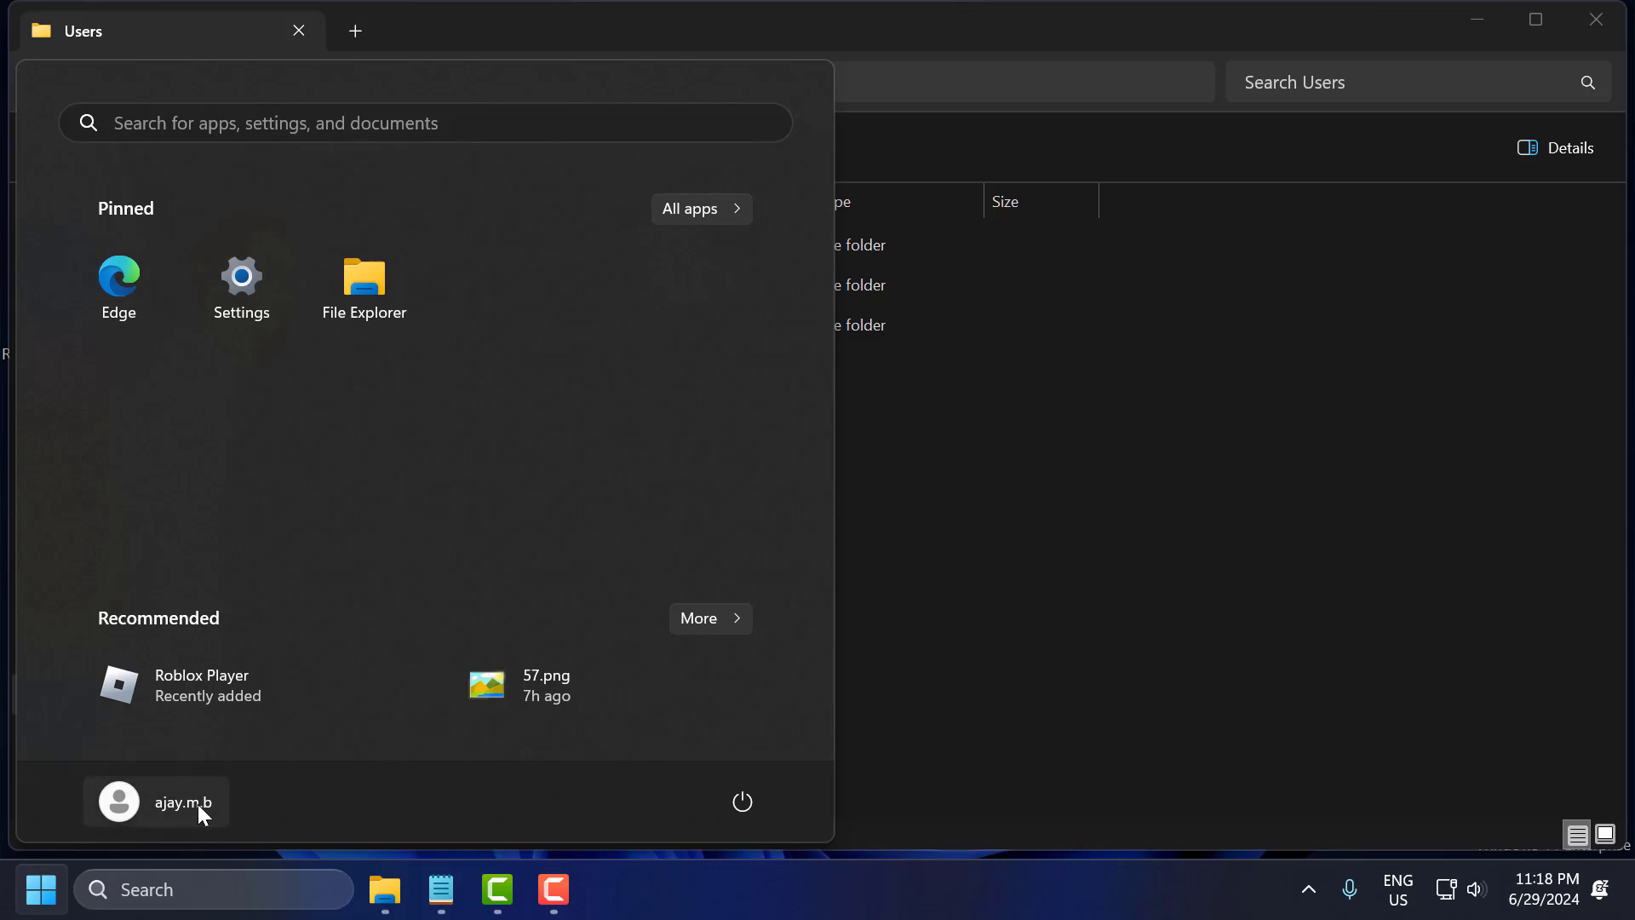
left_click(937, 477)
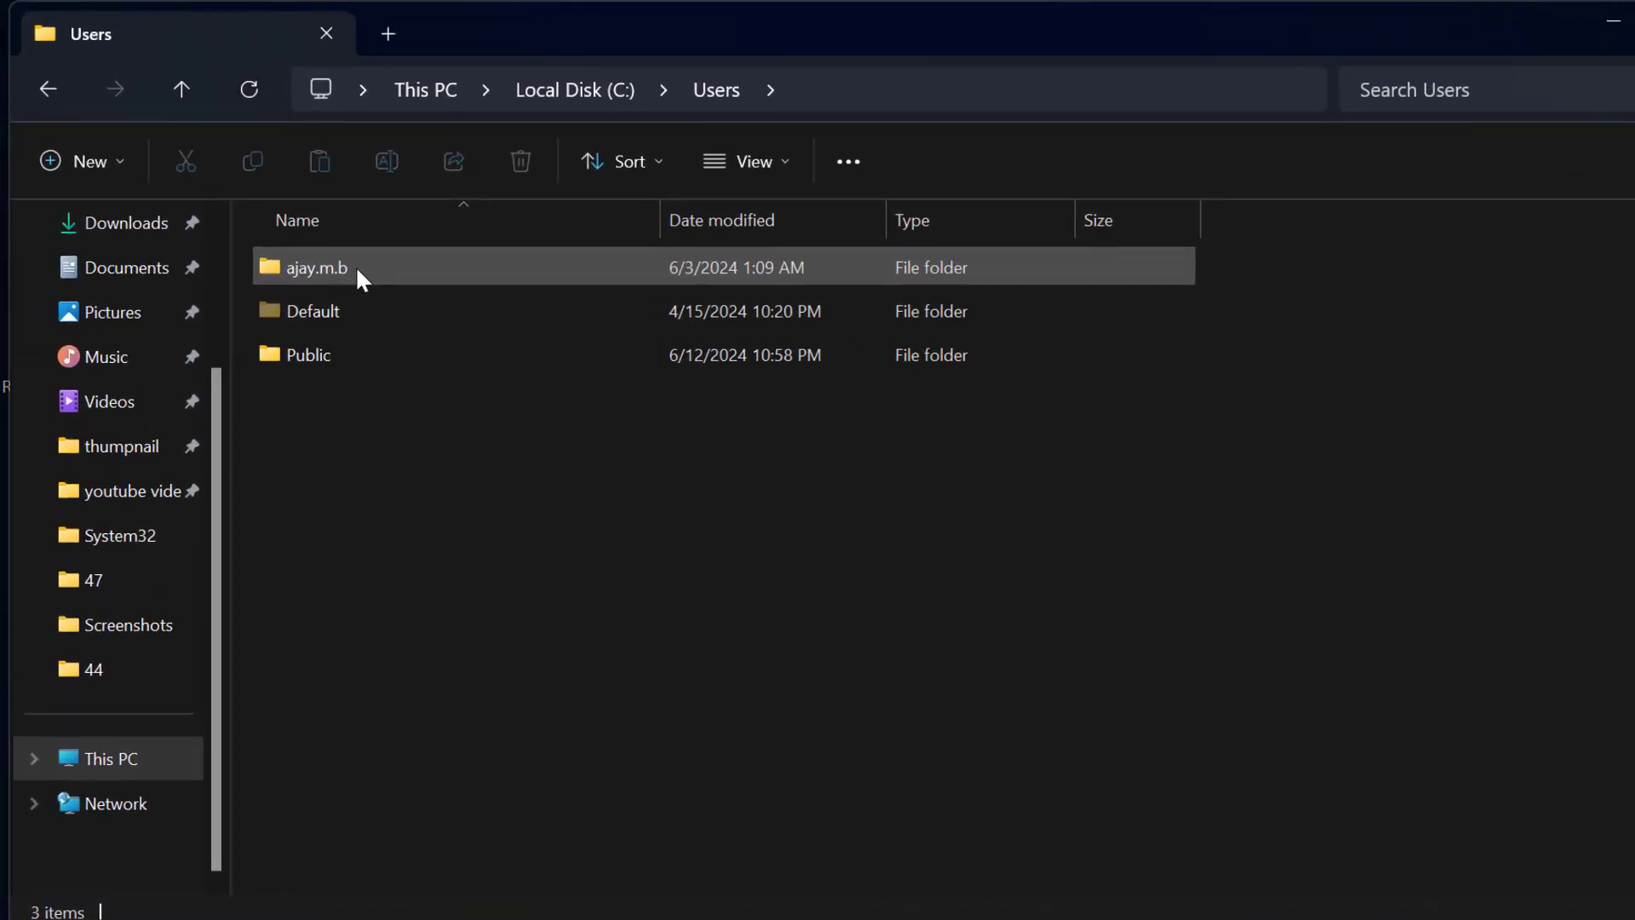
double_click(344, 253)
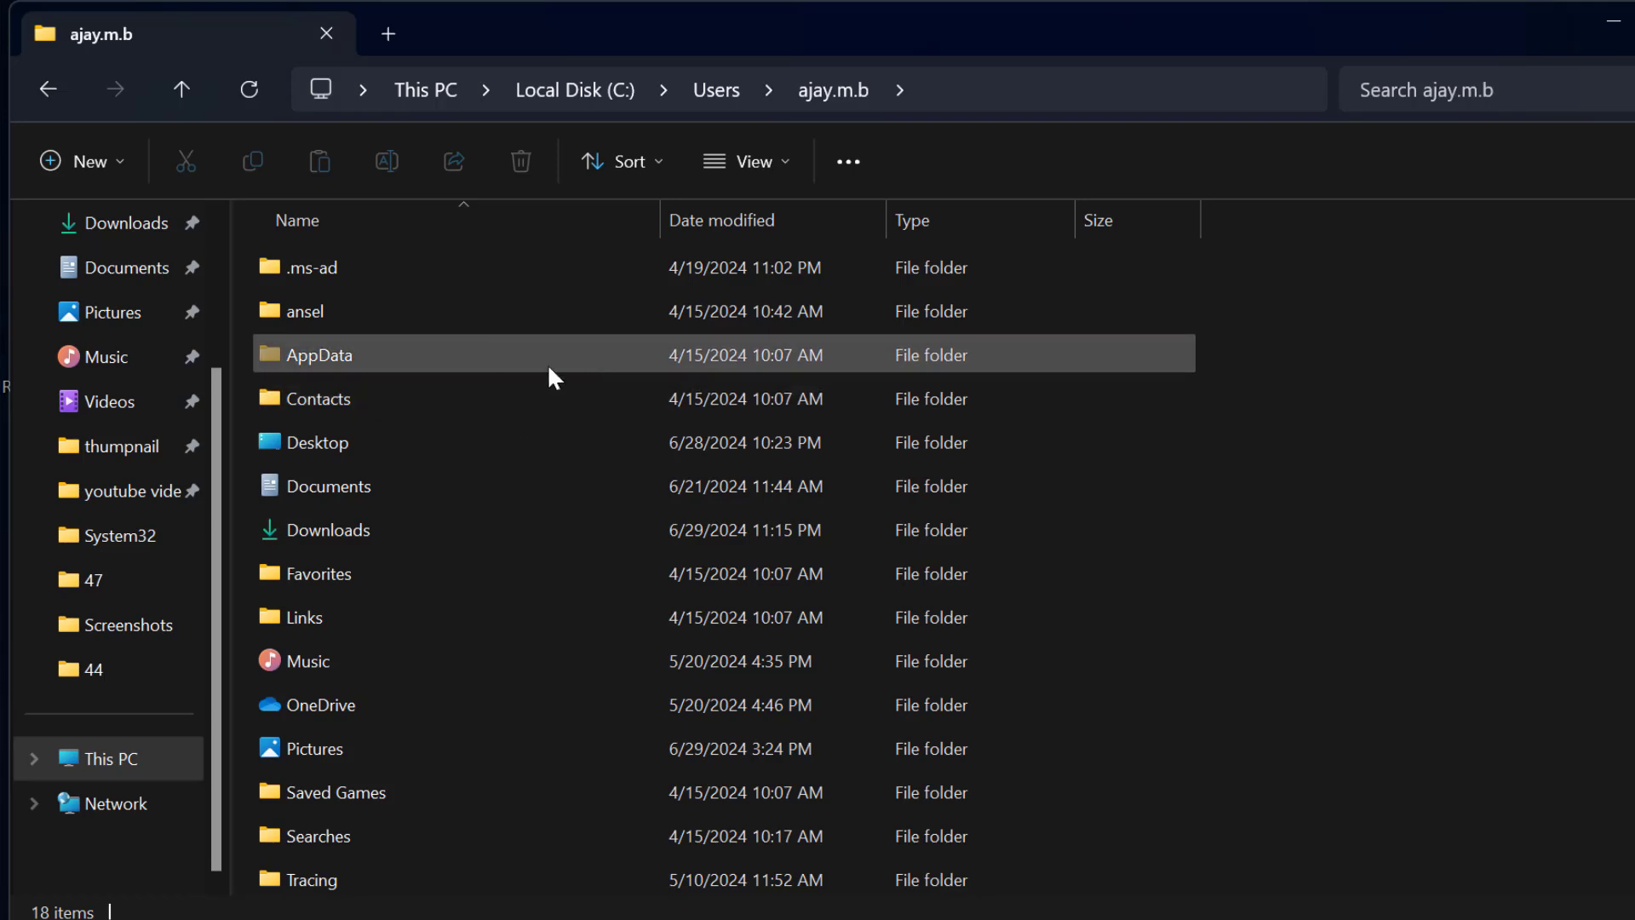
- Show hidden items and open the profile's AppData\Local\Packages folder
left_click(757, 165)
mouse_move(758, 666)
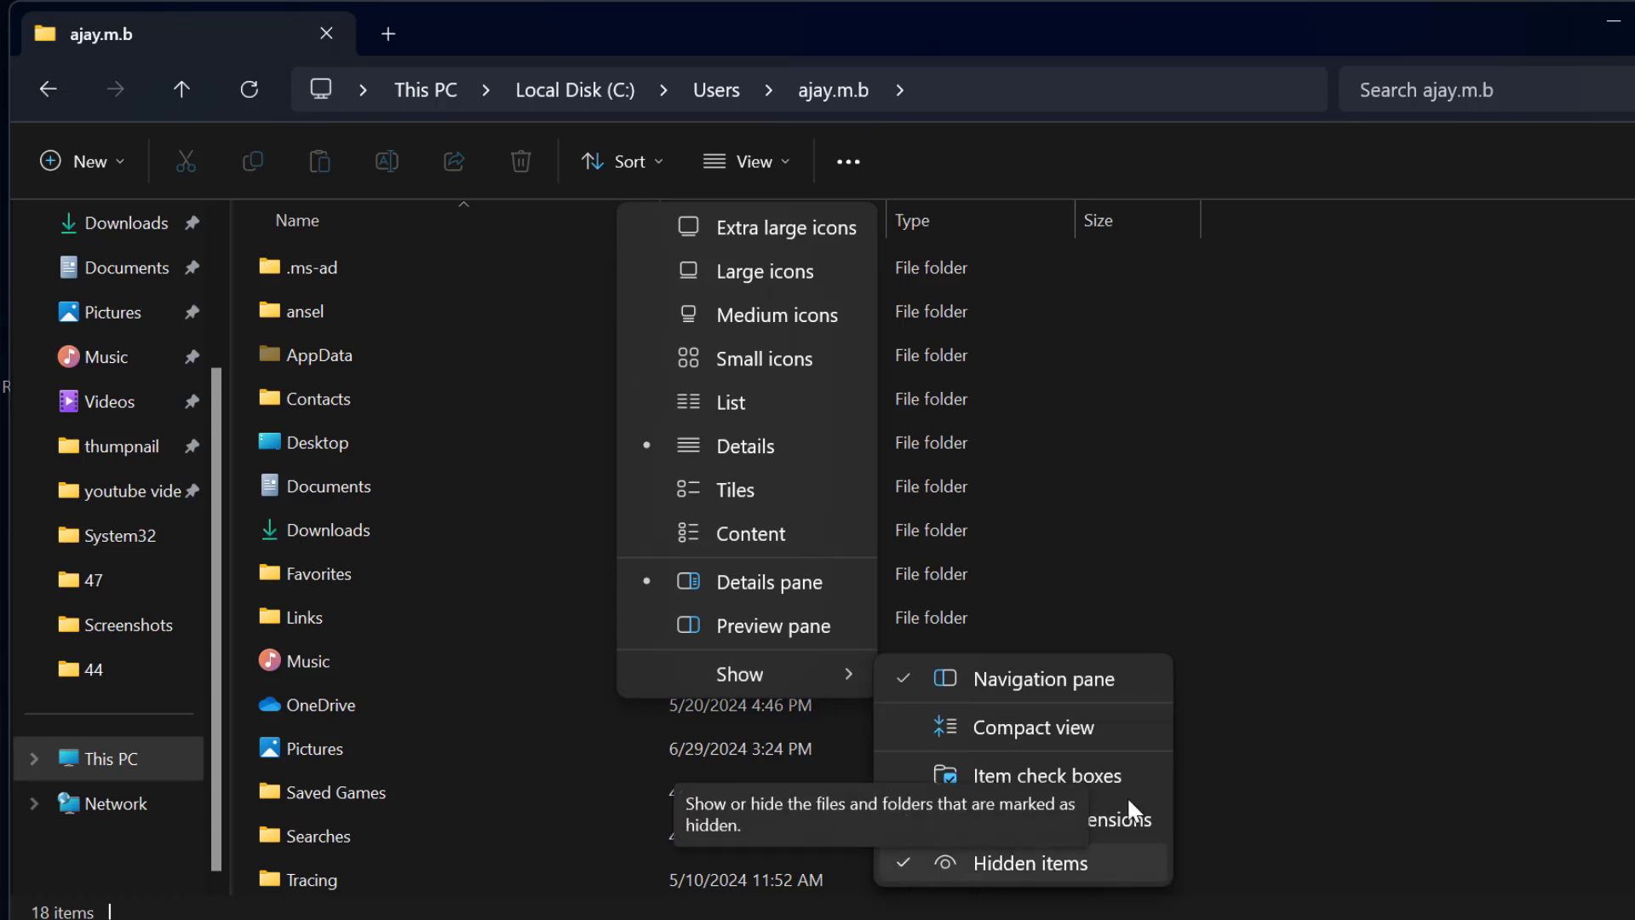
left_click(1245, 436)
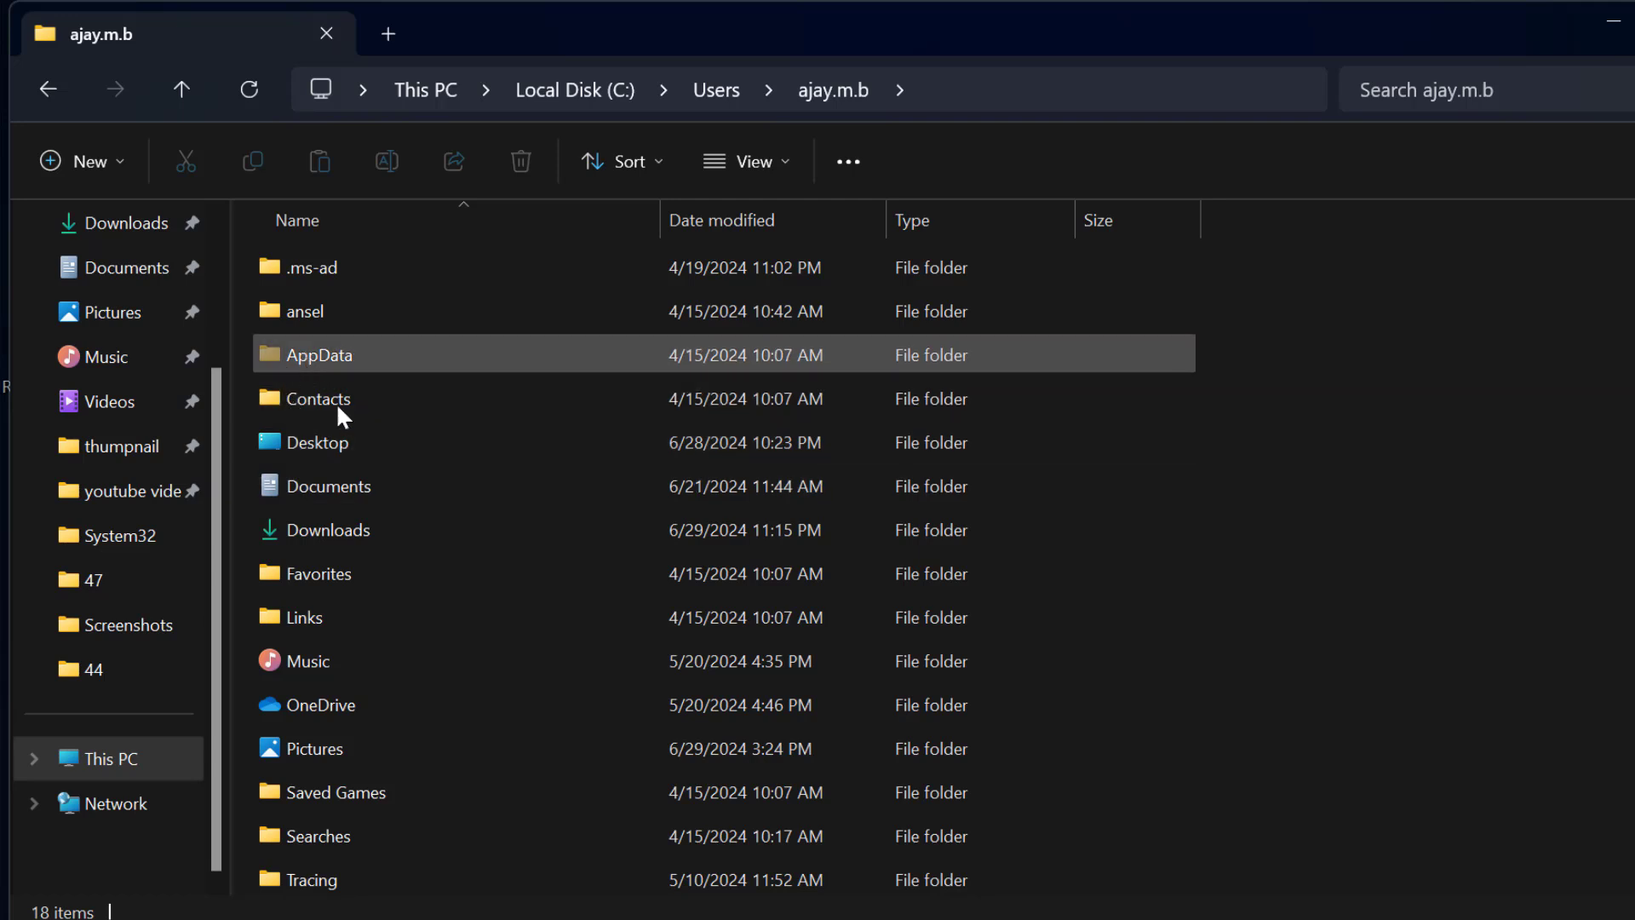
double_click(349, 350)
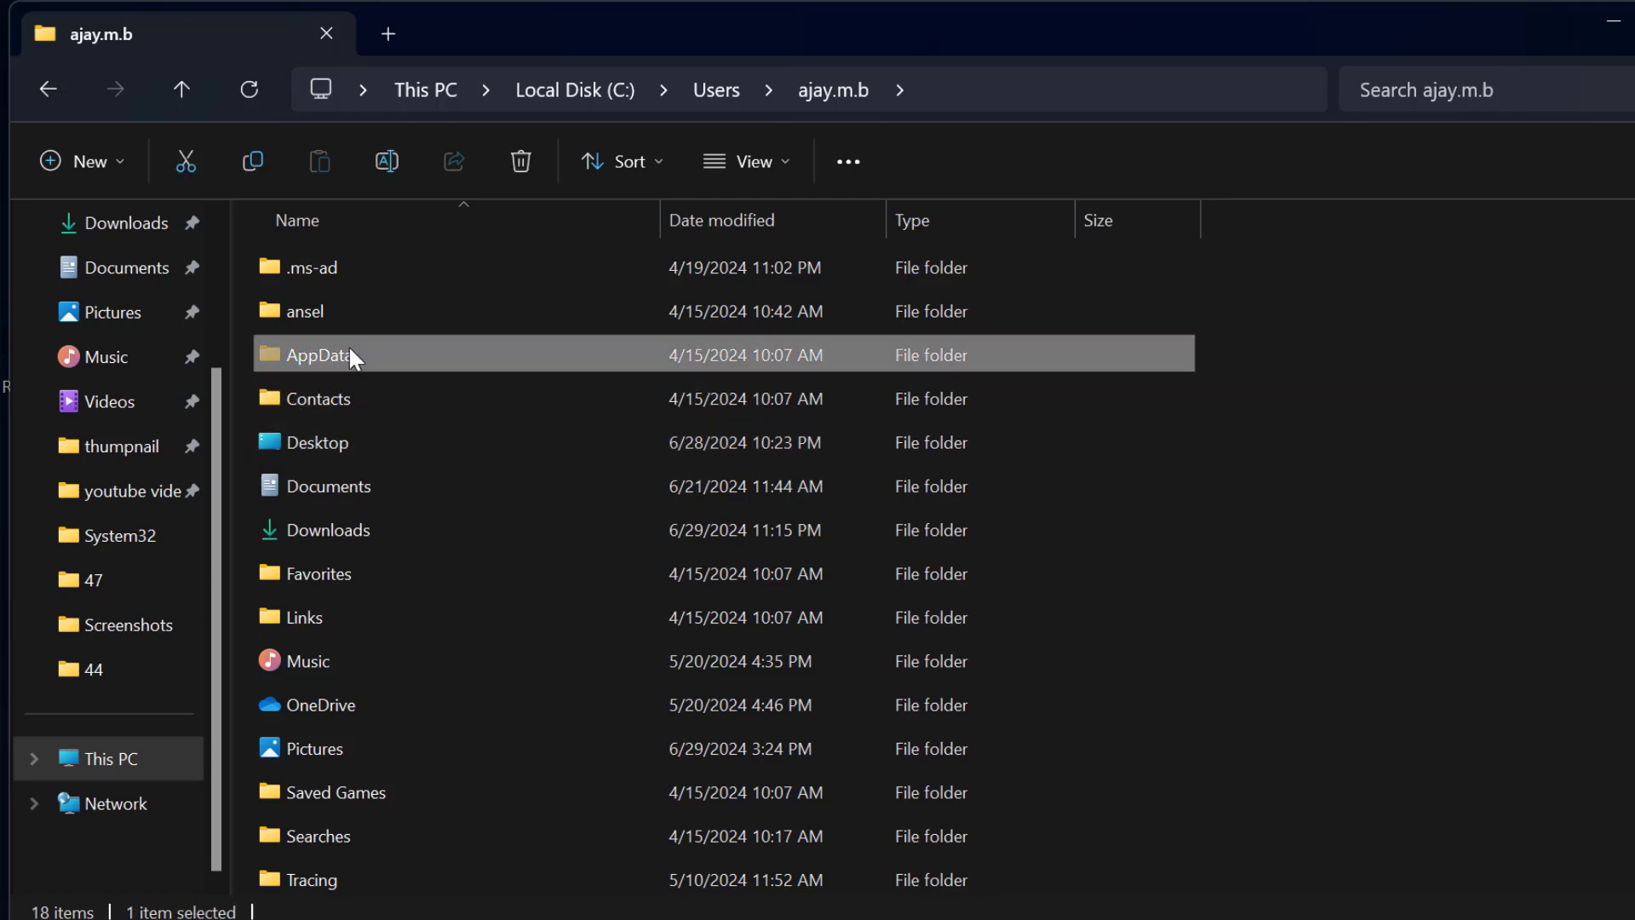
double_click(336, 266)
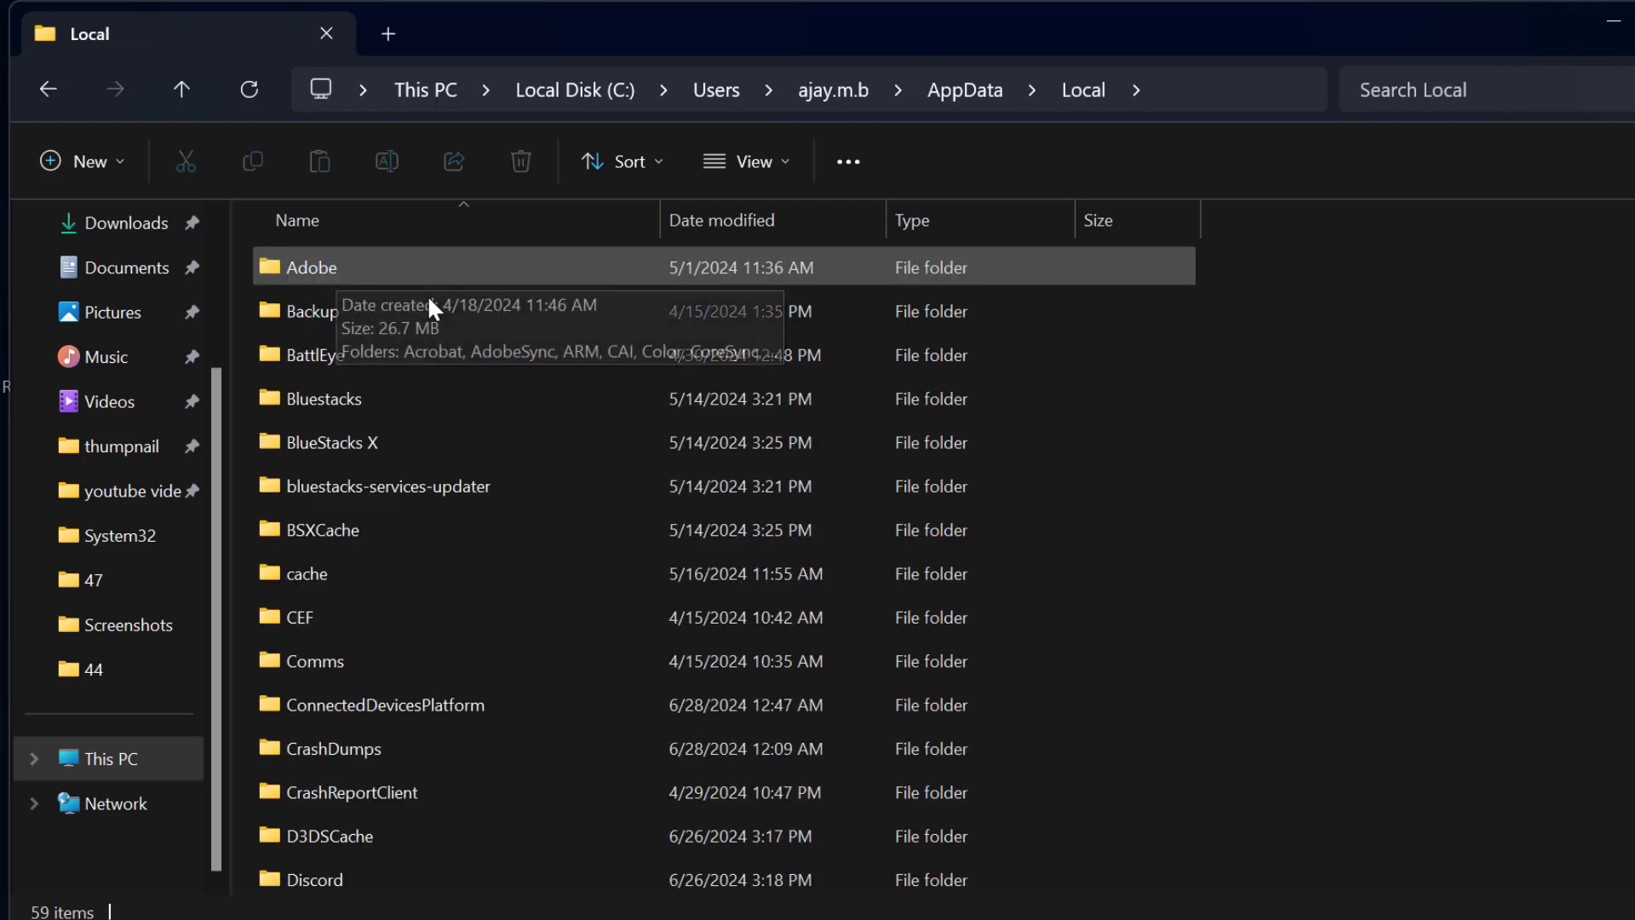
left_click(433, 452)
key("p")
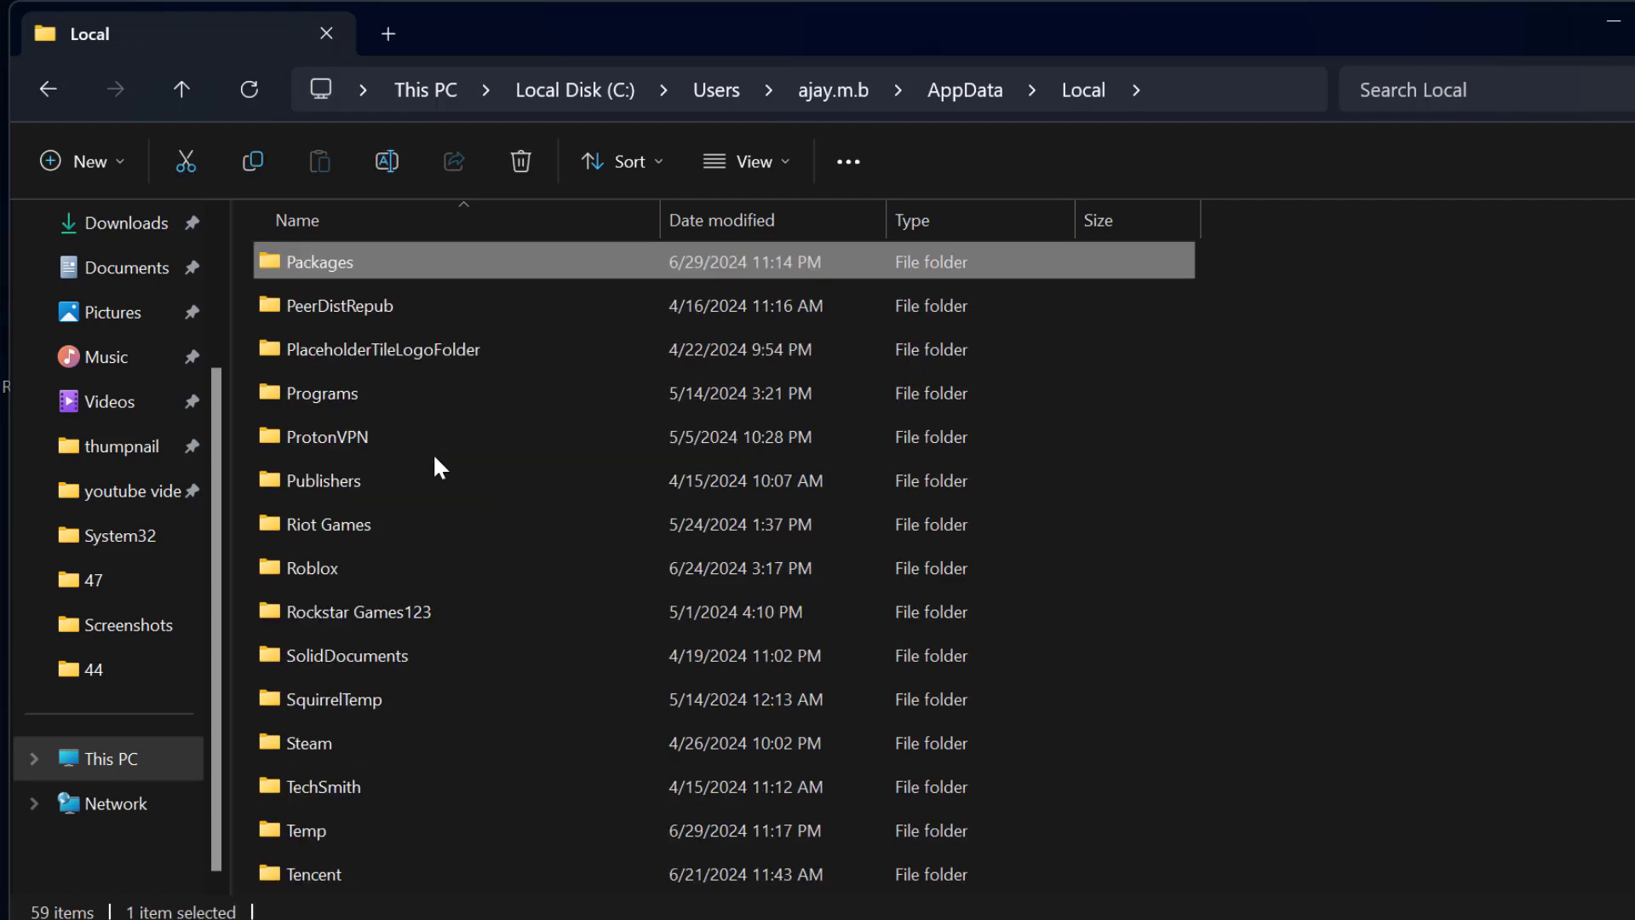
double_click(397, 260)
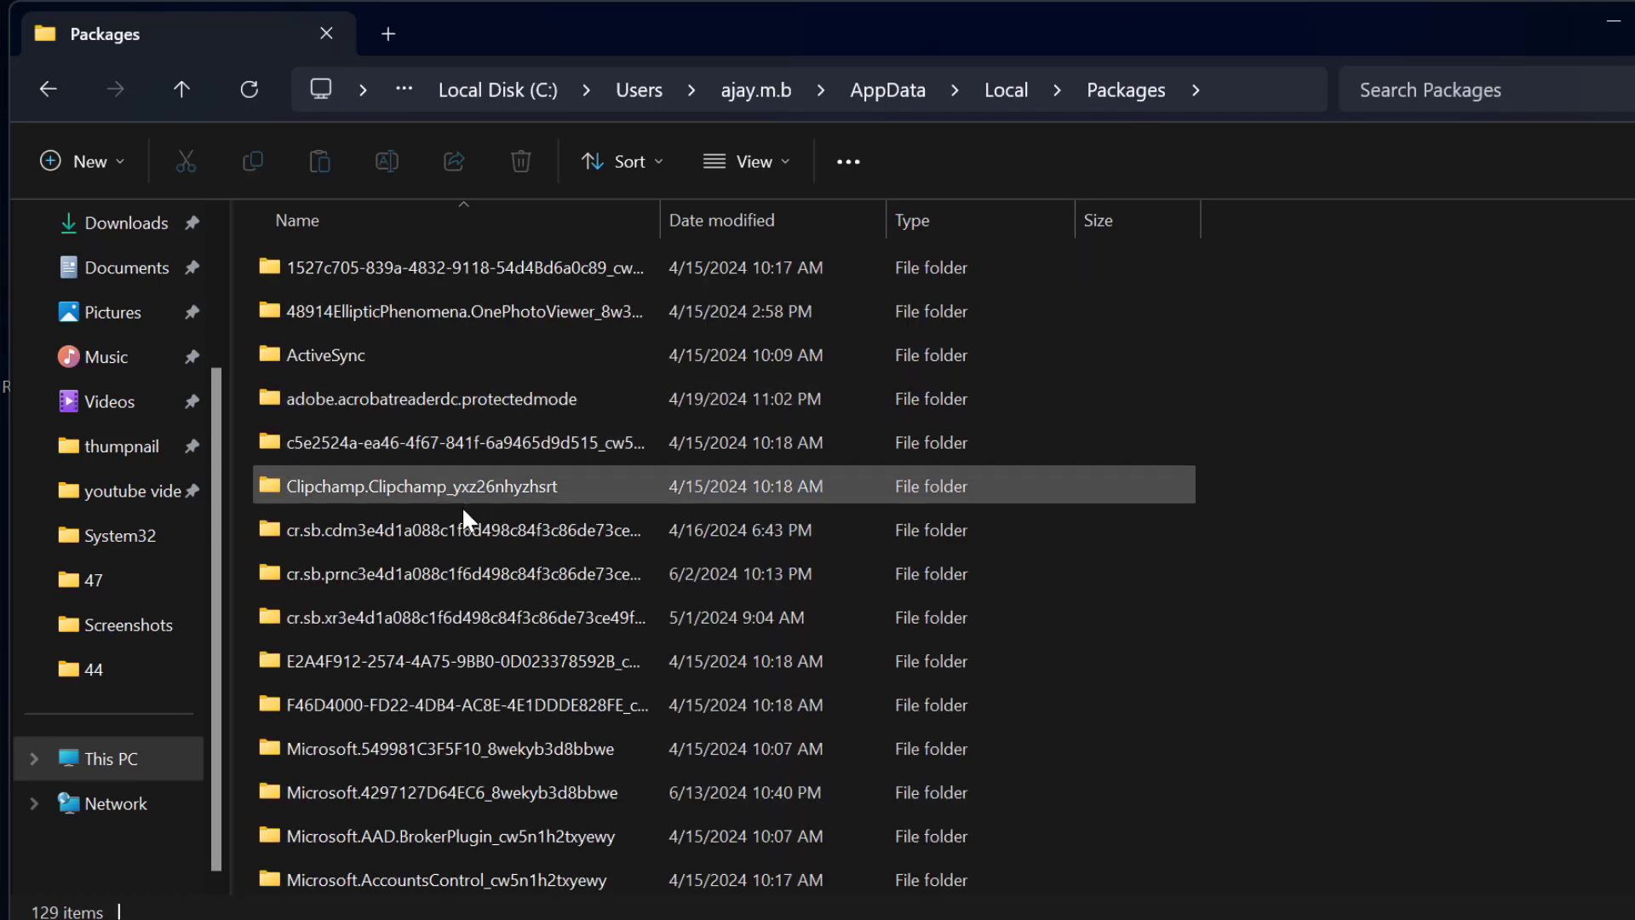
- Open the Microsoft.XboxIdentityProvider package's AC\TokenBroker folder
scroll(448, 564, "down", 3)
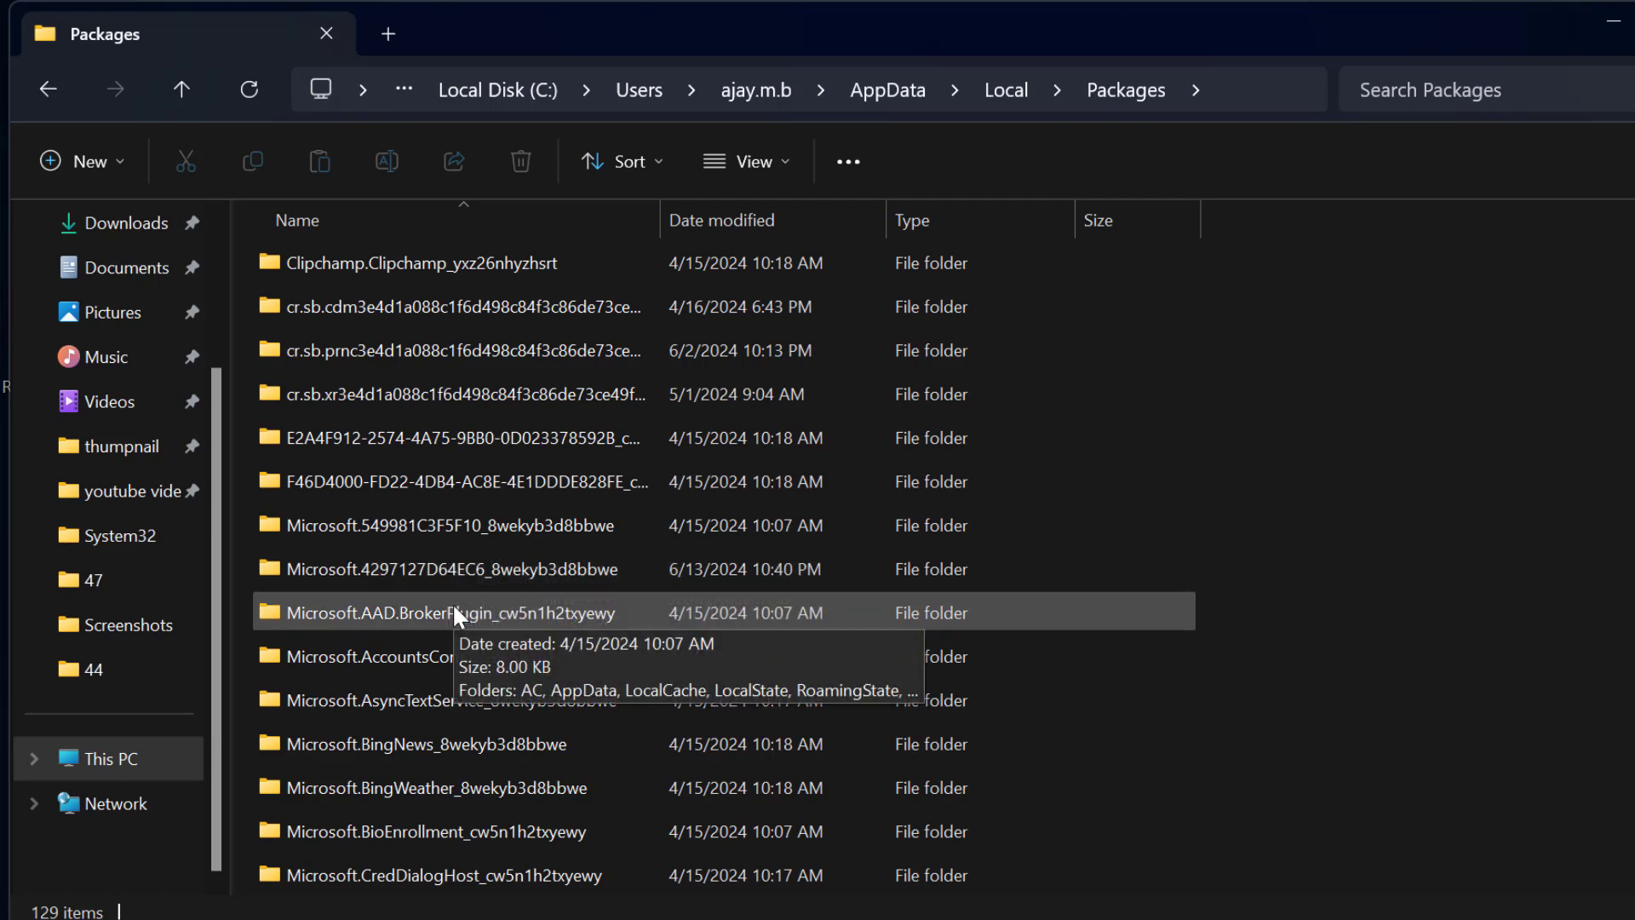
scroll(452, 613, "down", 1)
scroll(464, 641, "down", 5)
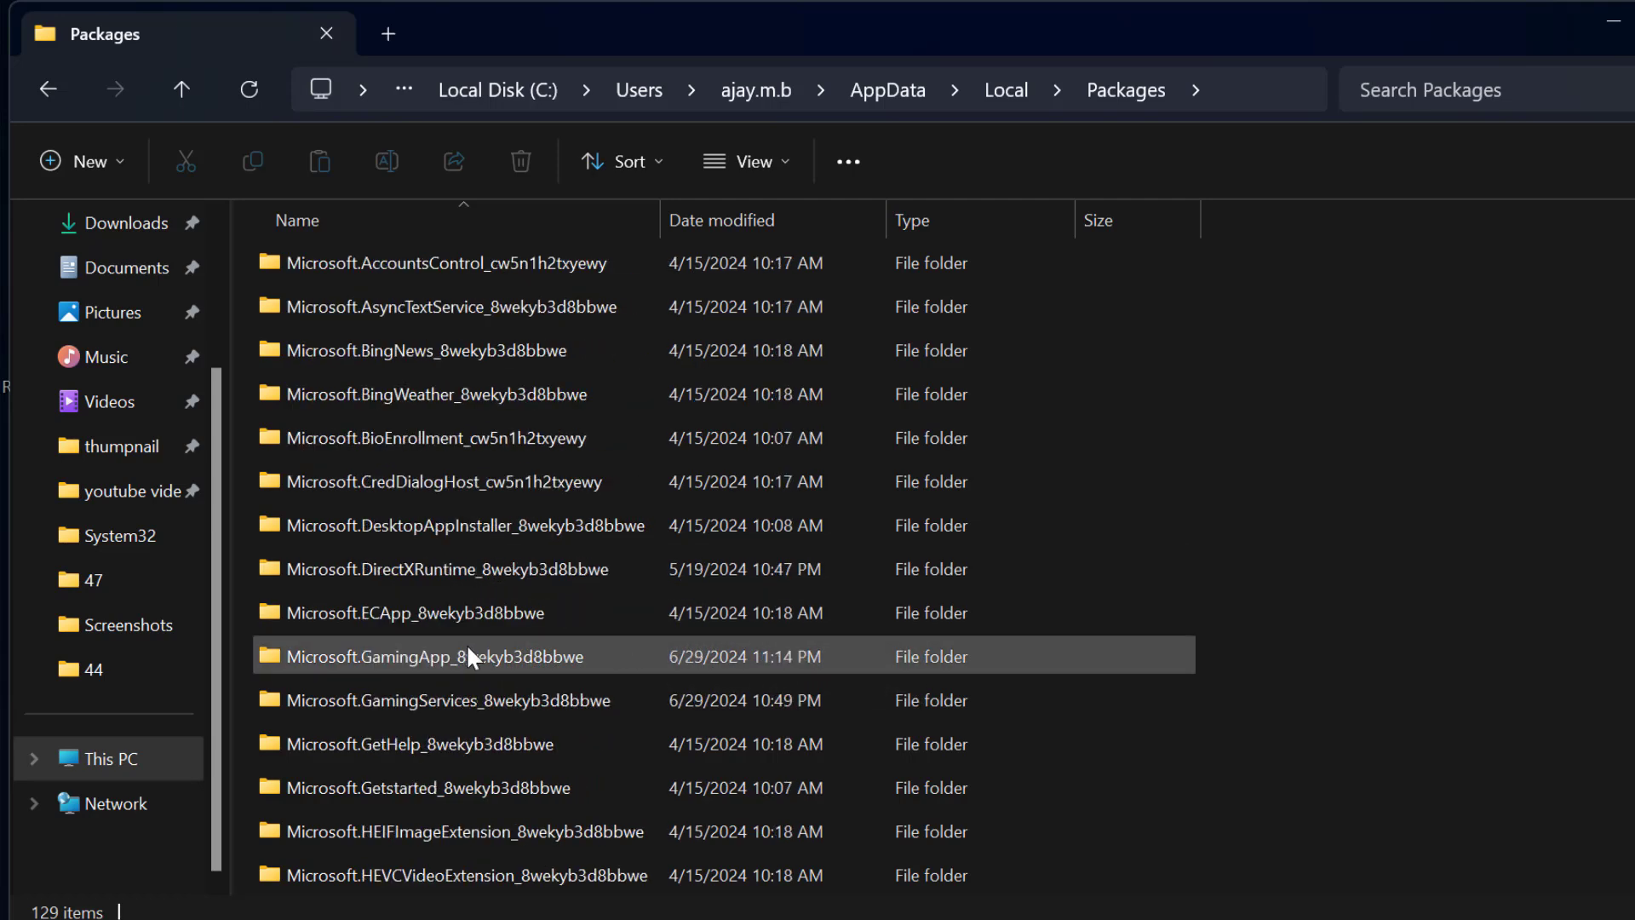
scroll(470, 658, "down", 2)
scroll(464, 682, "down", 4)
scroll(447, 714, "down", 14)
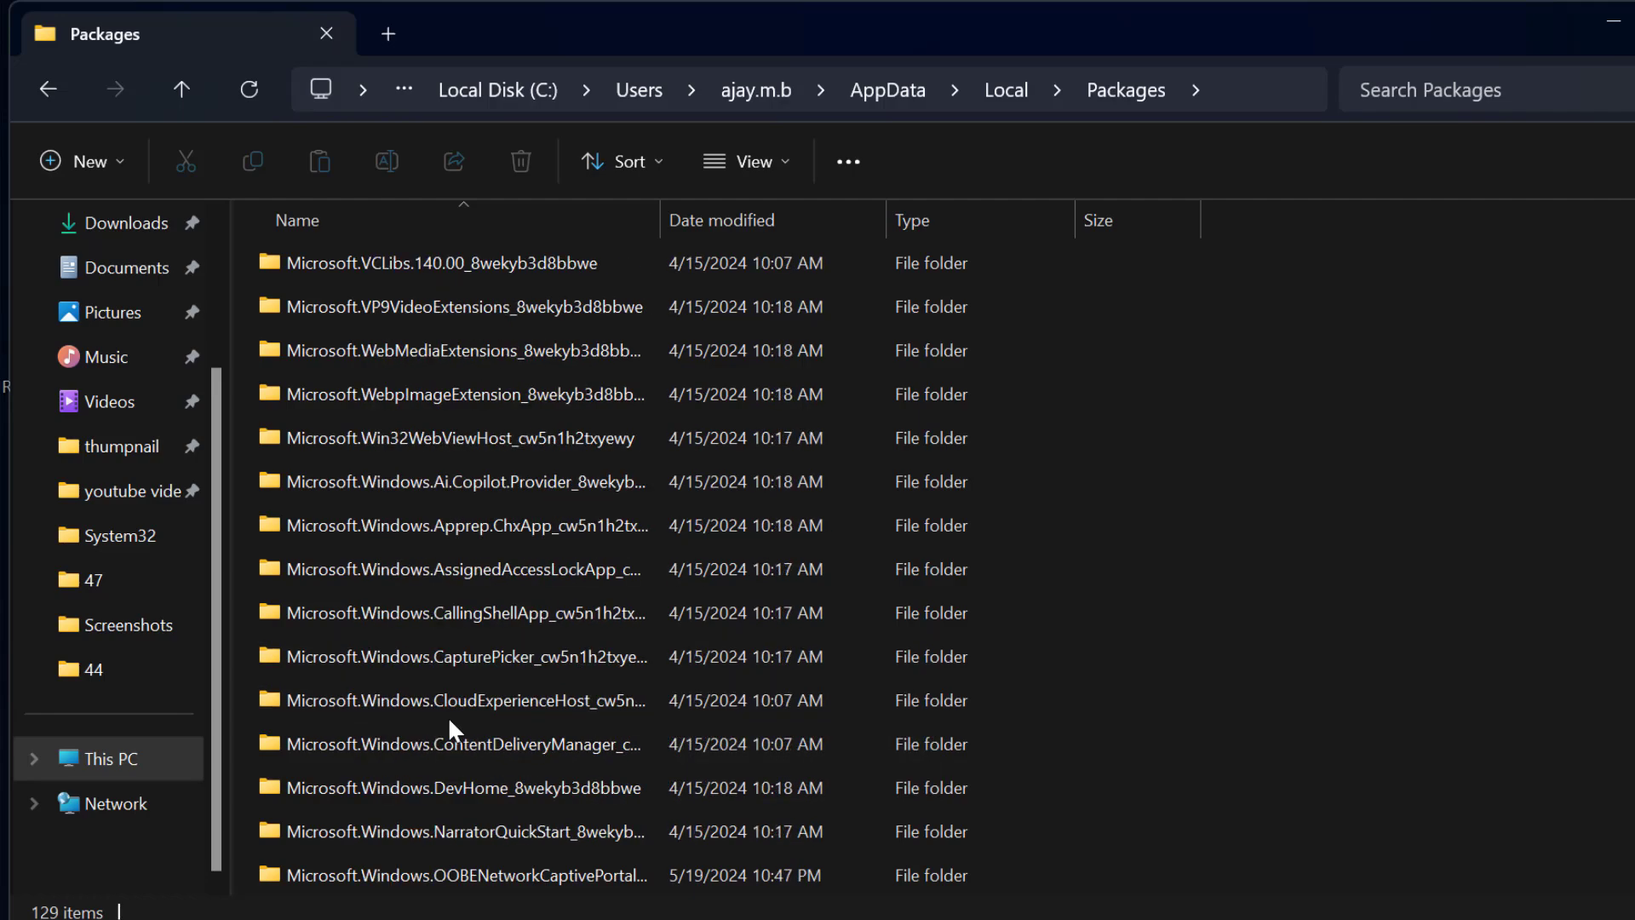
scroll(440, 726, "down", 4)
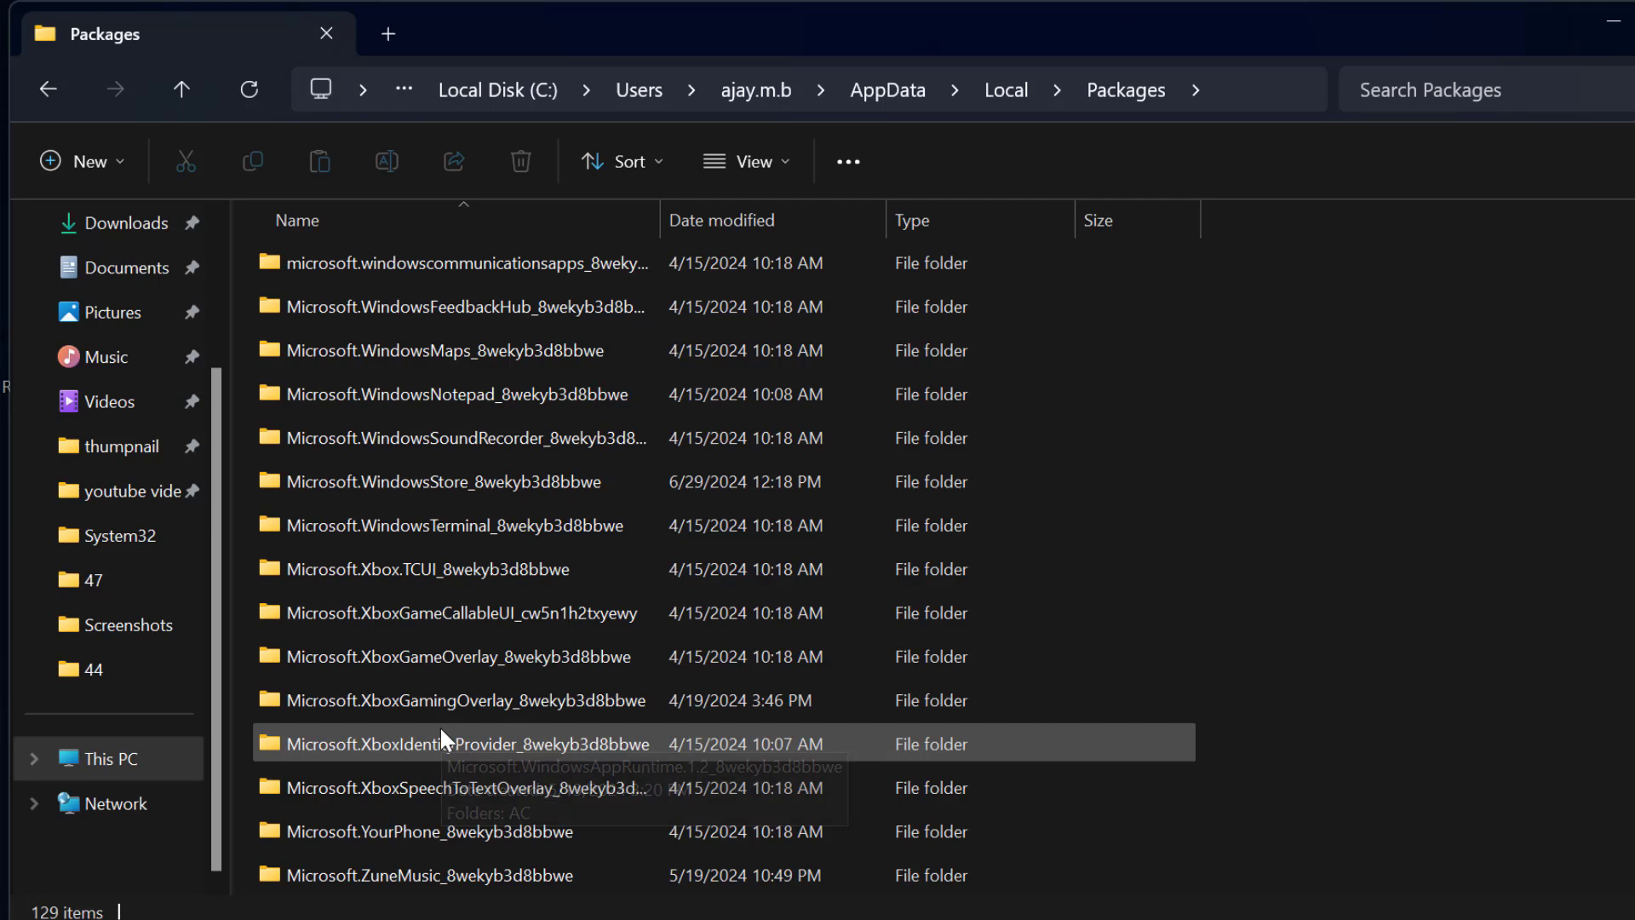
left_click(390, 757)
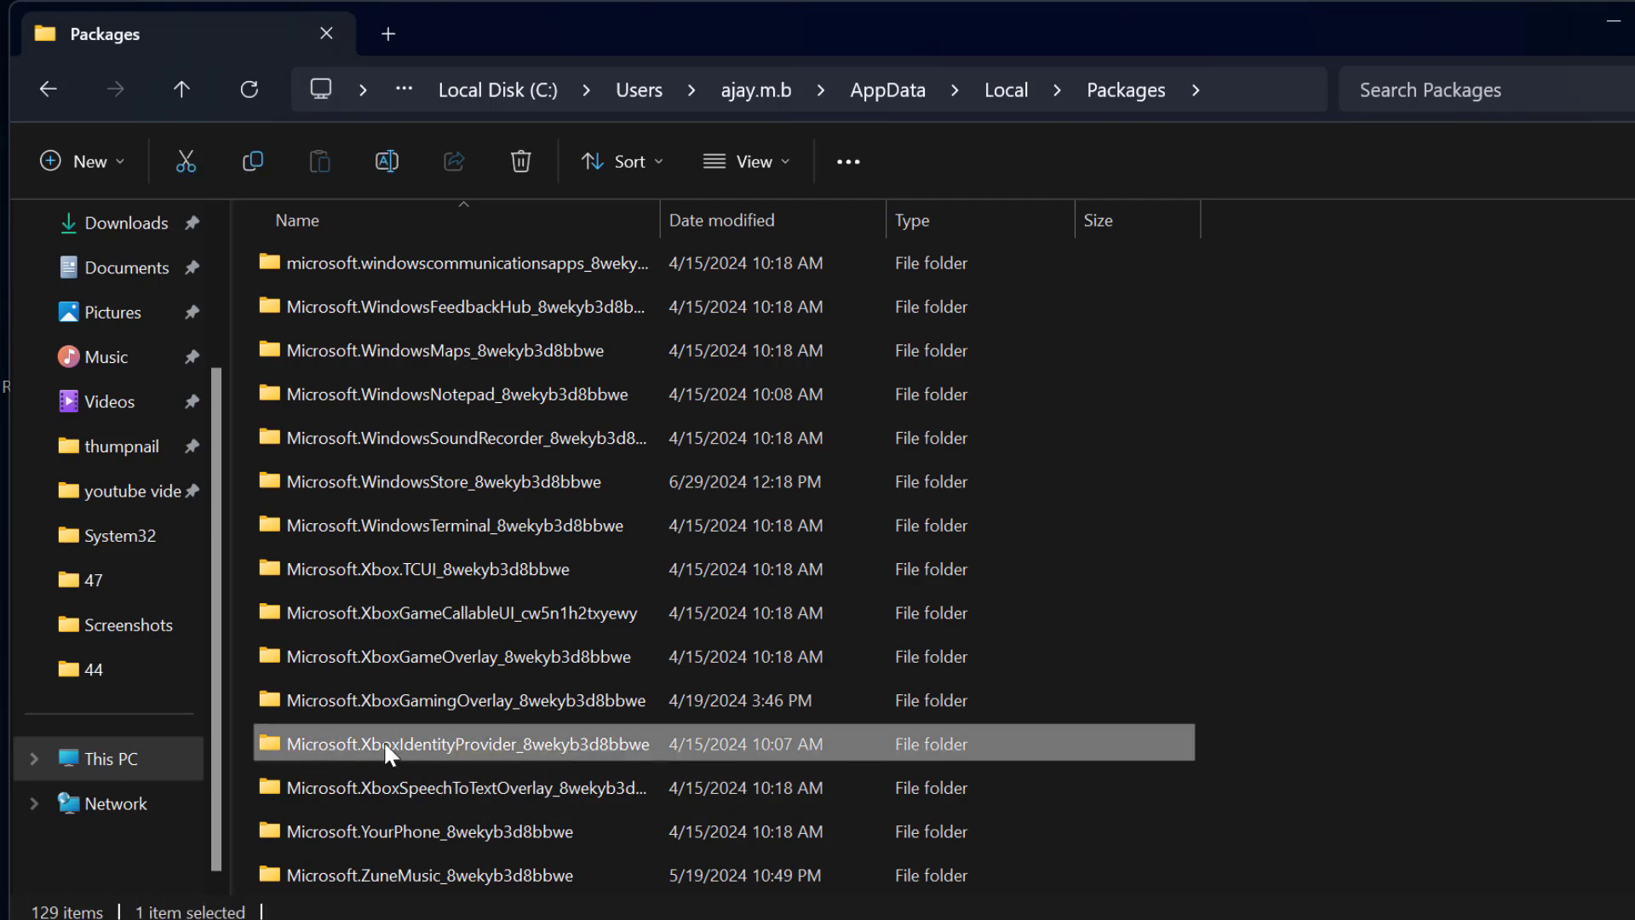
double_click(541, 742)
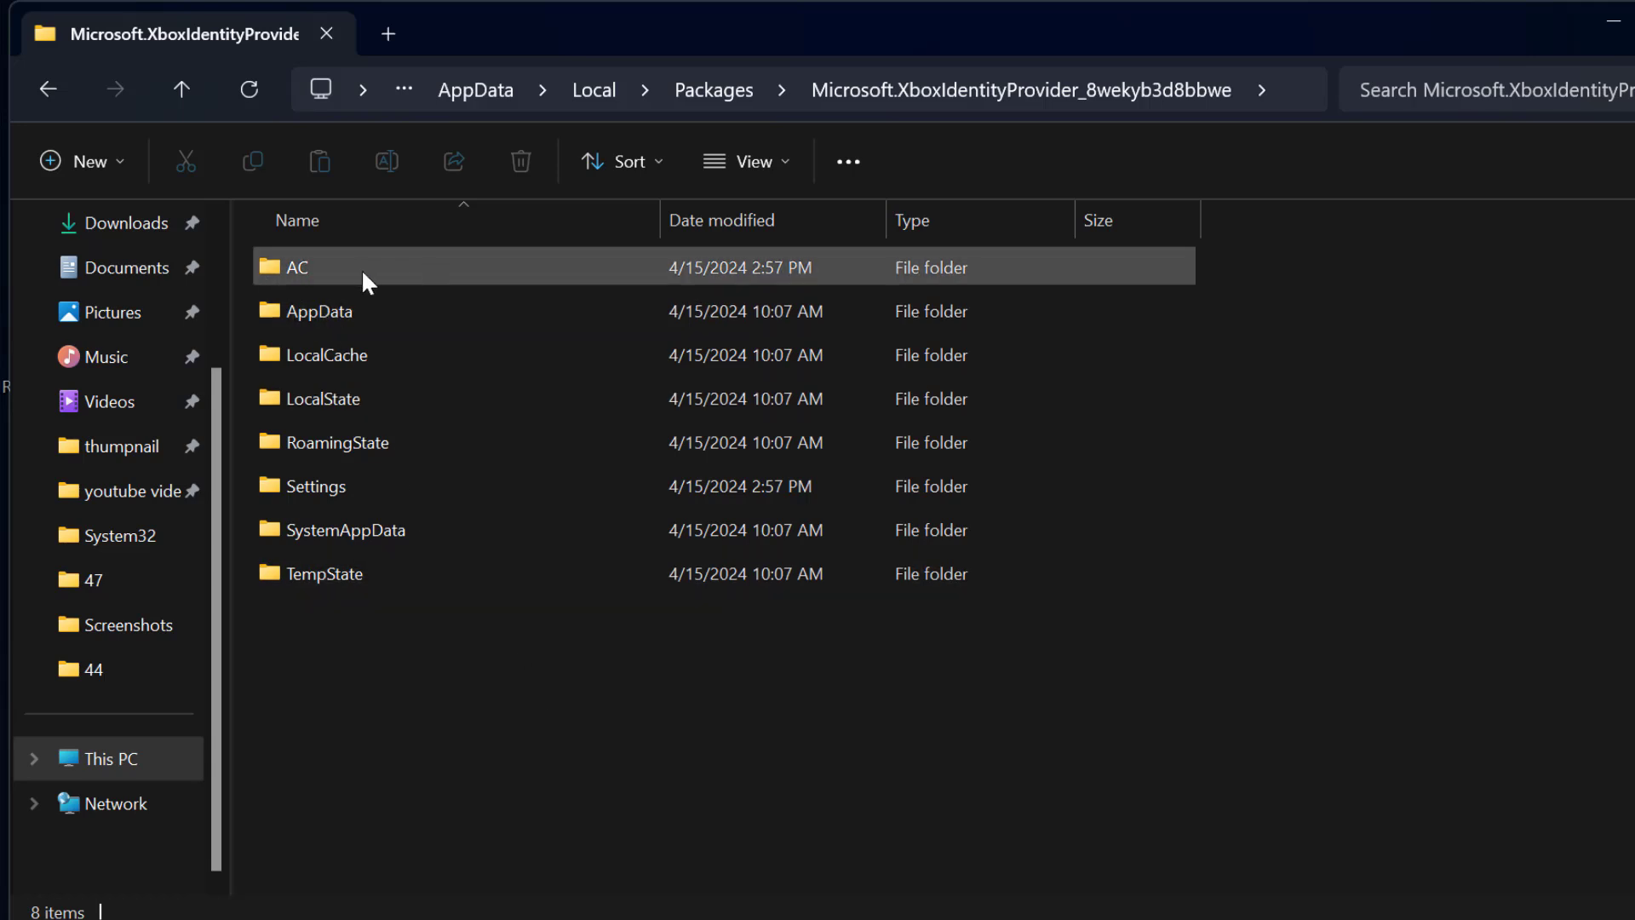
double_click(360, 269)
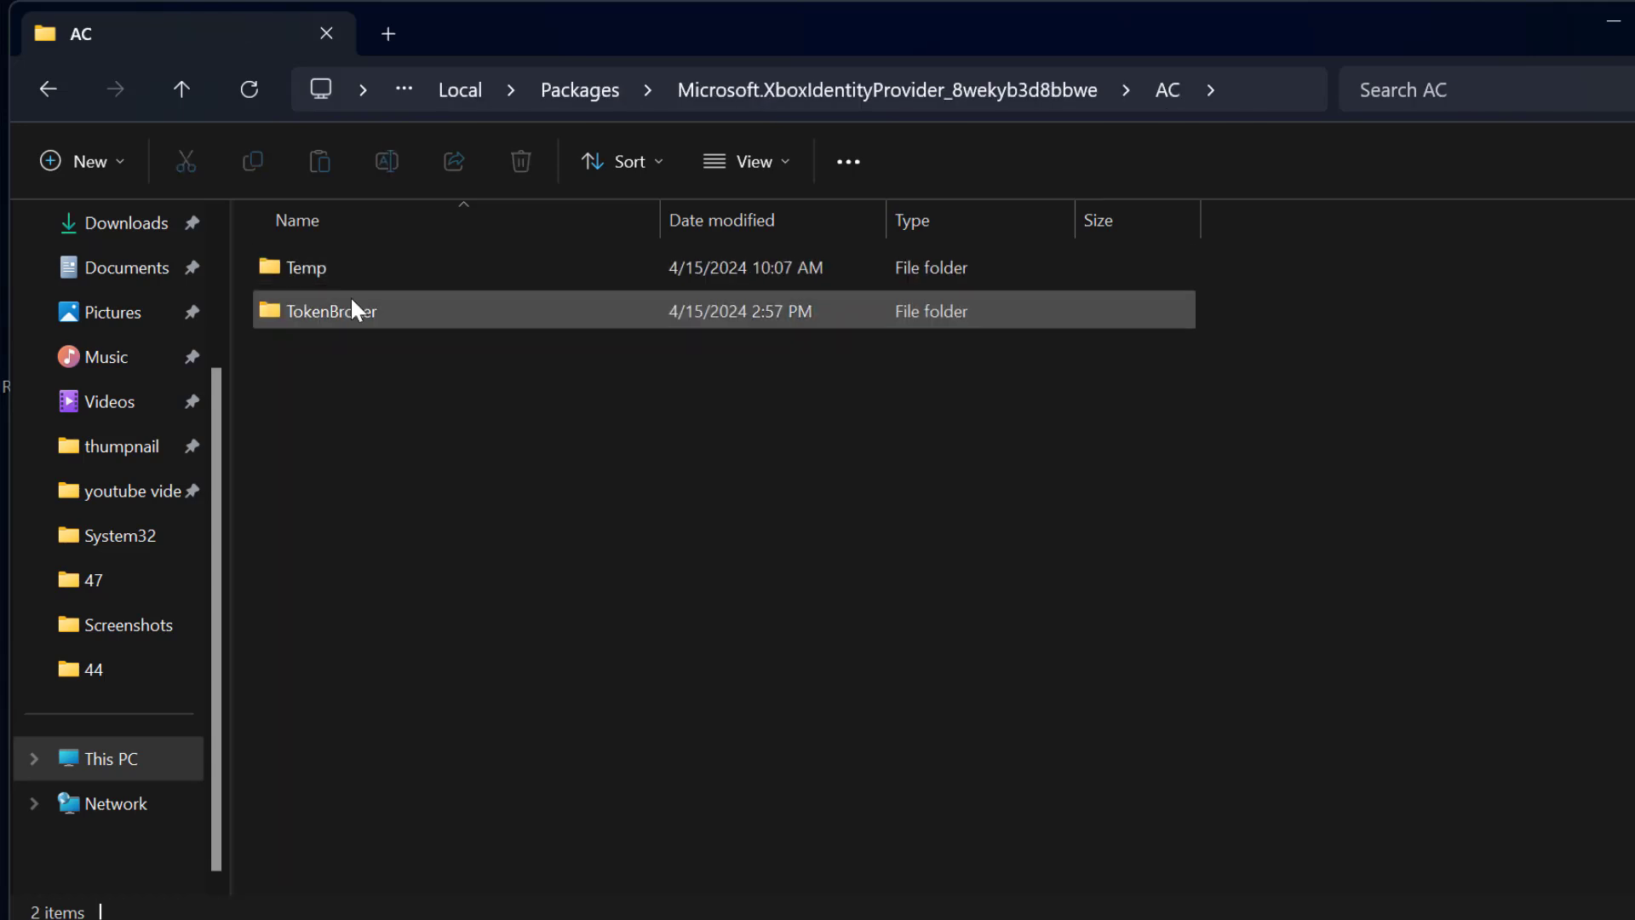
double_click(402, 317)
- Delete the Accounts and Cache folders inside TokenBroker
left_click_drag(389, 551, 339, 262)
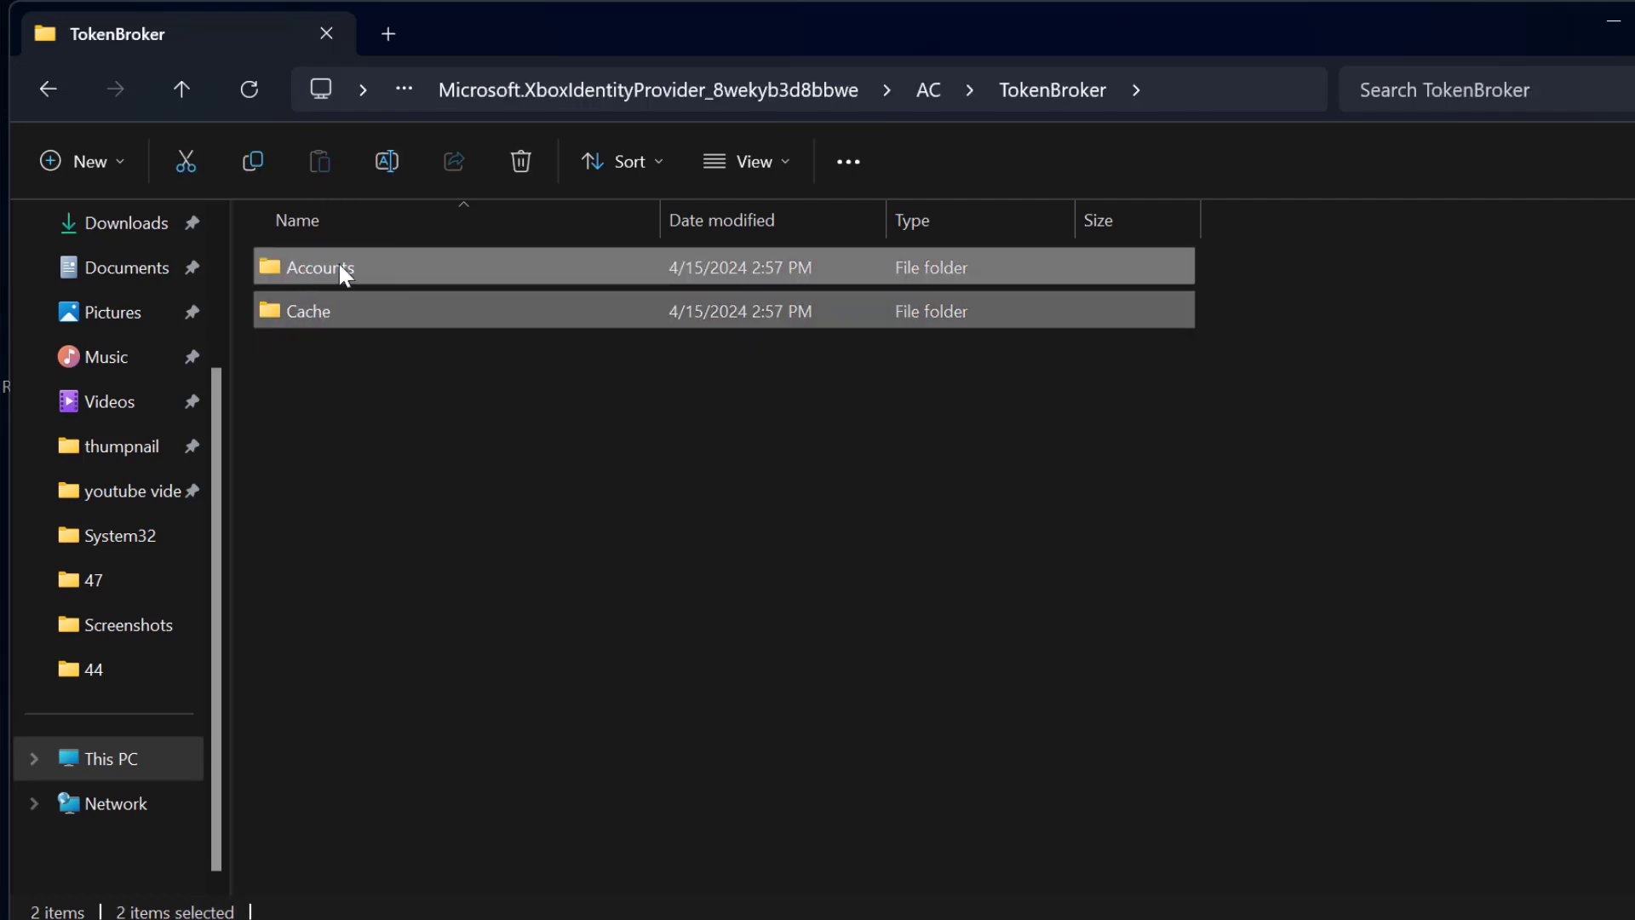
right_click(340, 264)
left_click(546, 303)
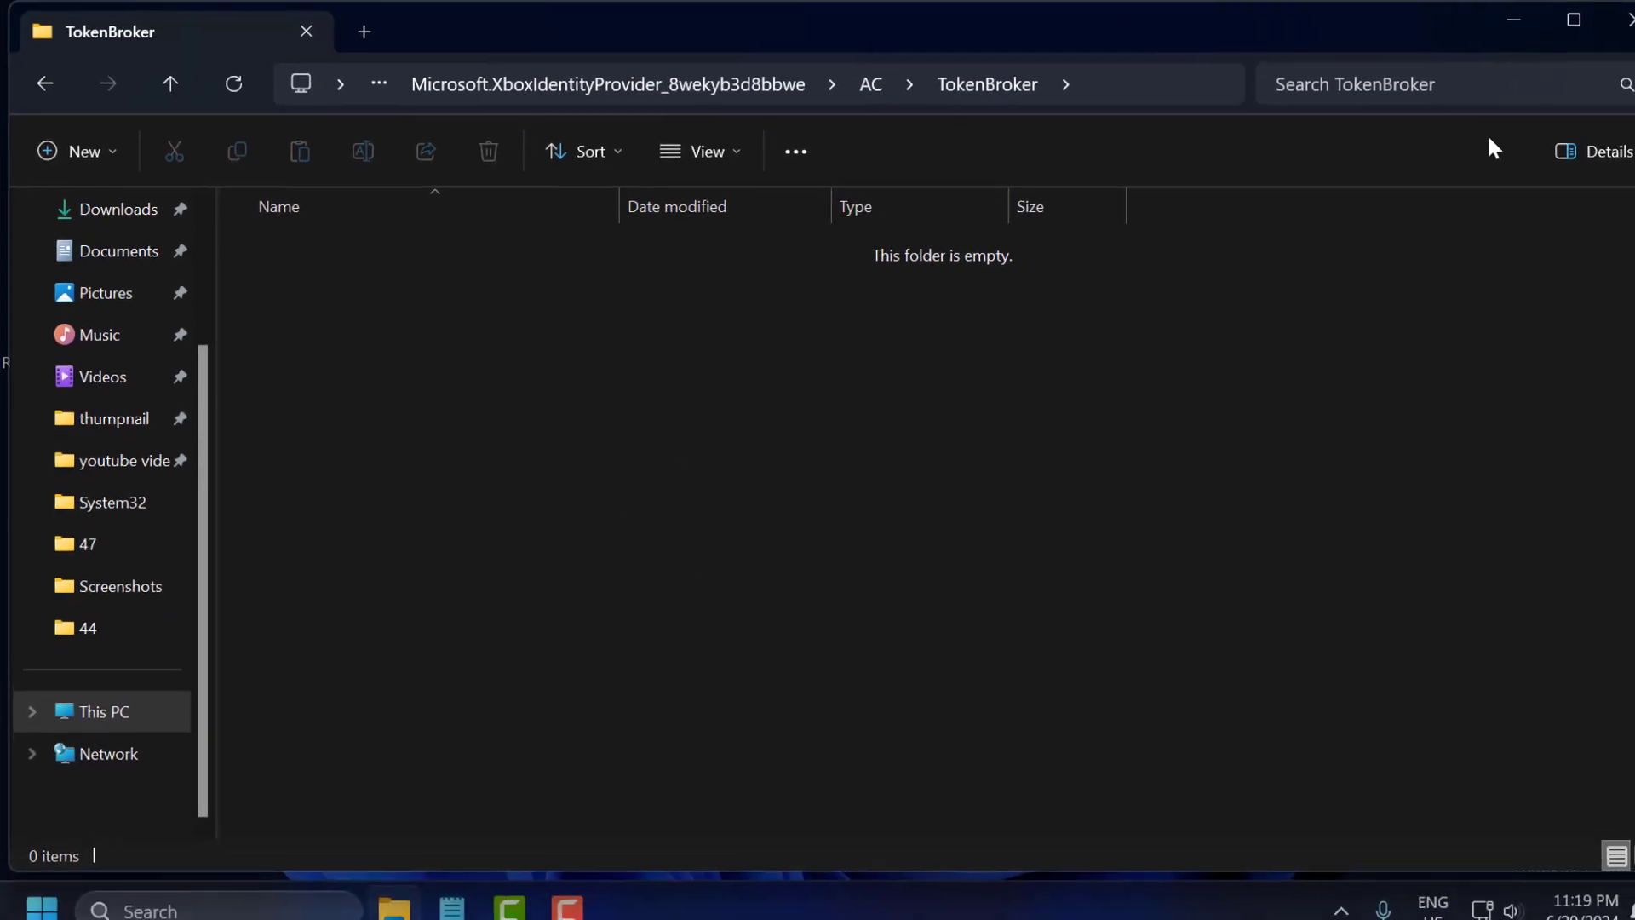
- Close File Explorer and launch Windows PowerShell as administrator
left_click(1629, 18)
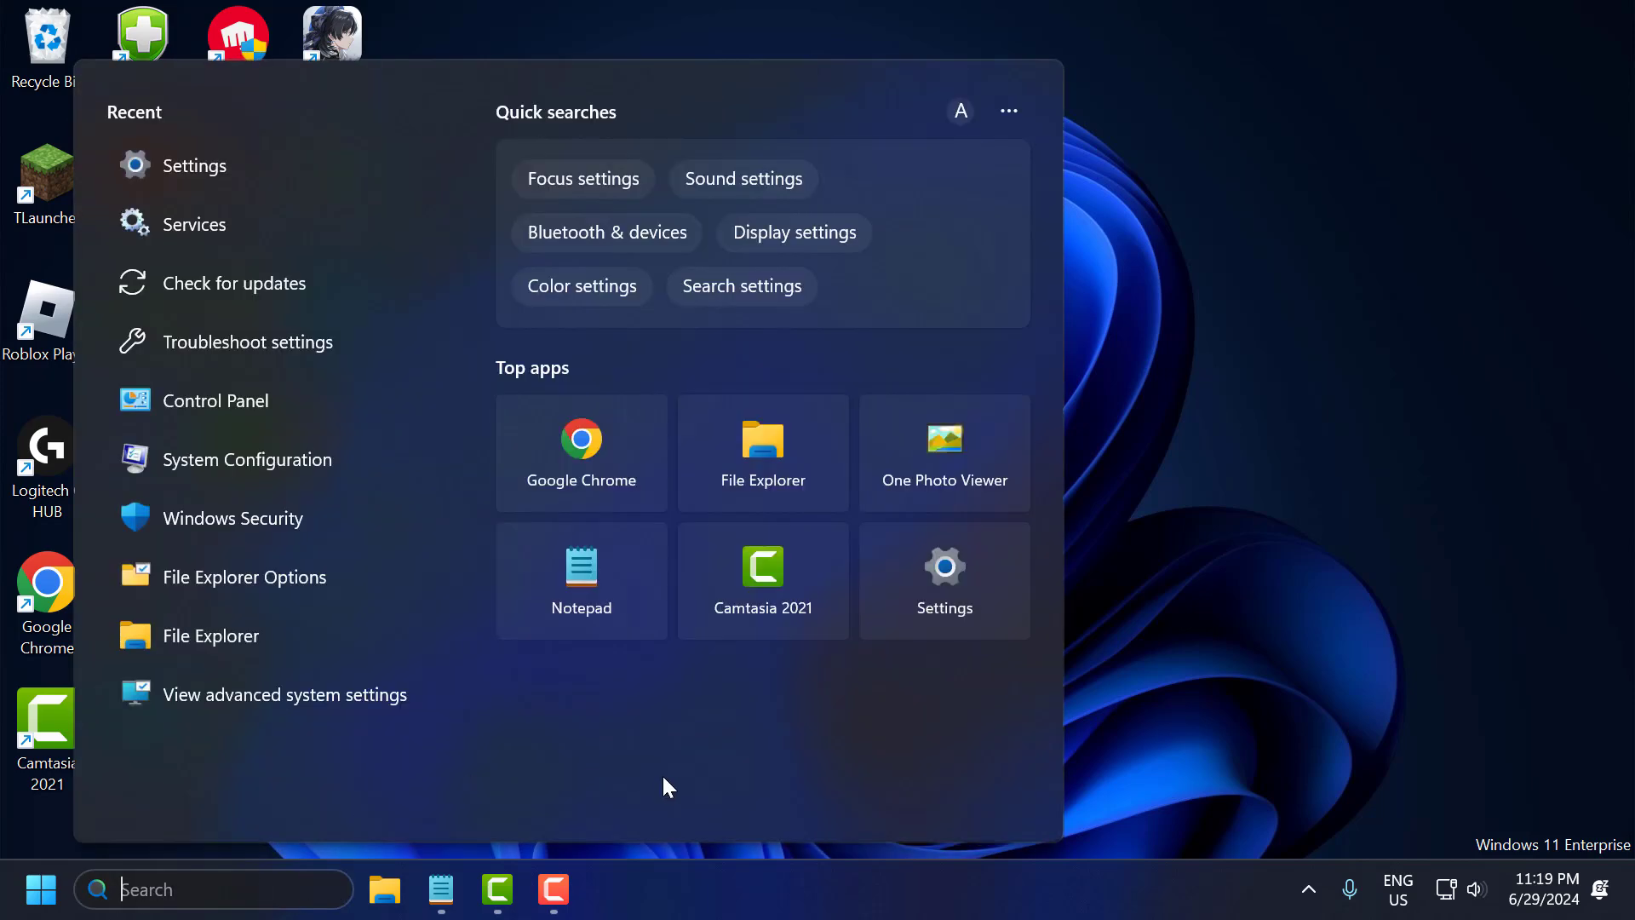
type("power")
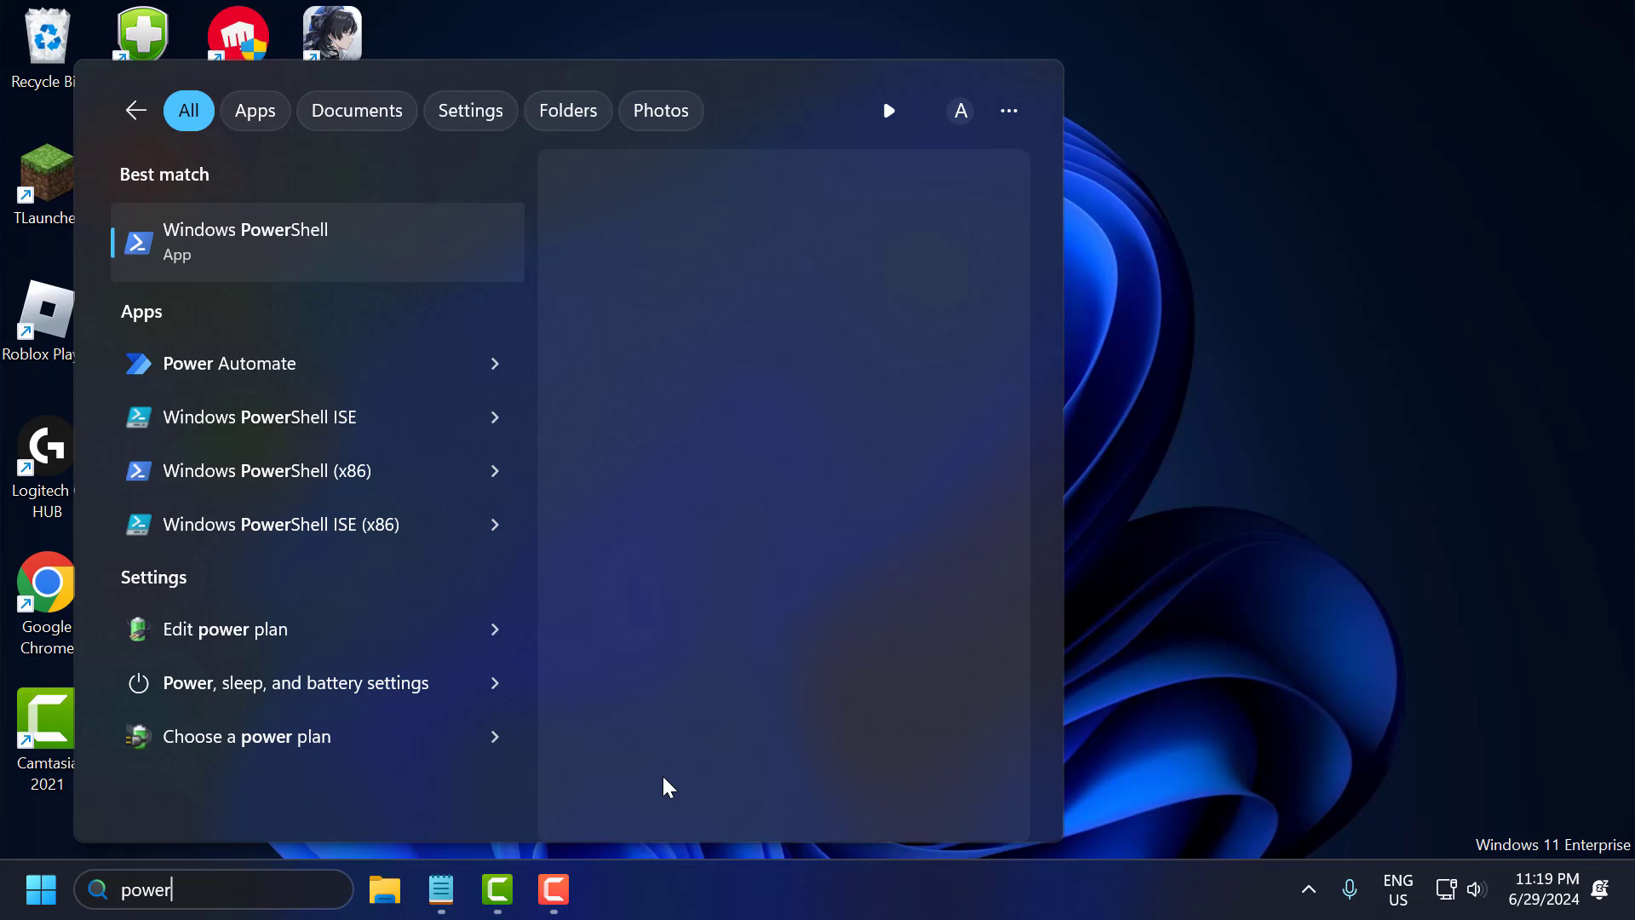
right_click(273, 275)
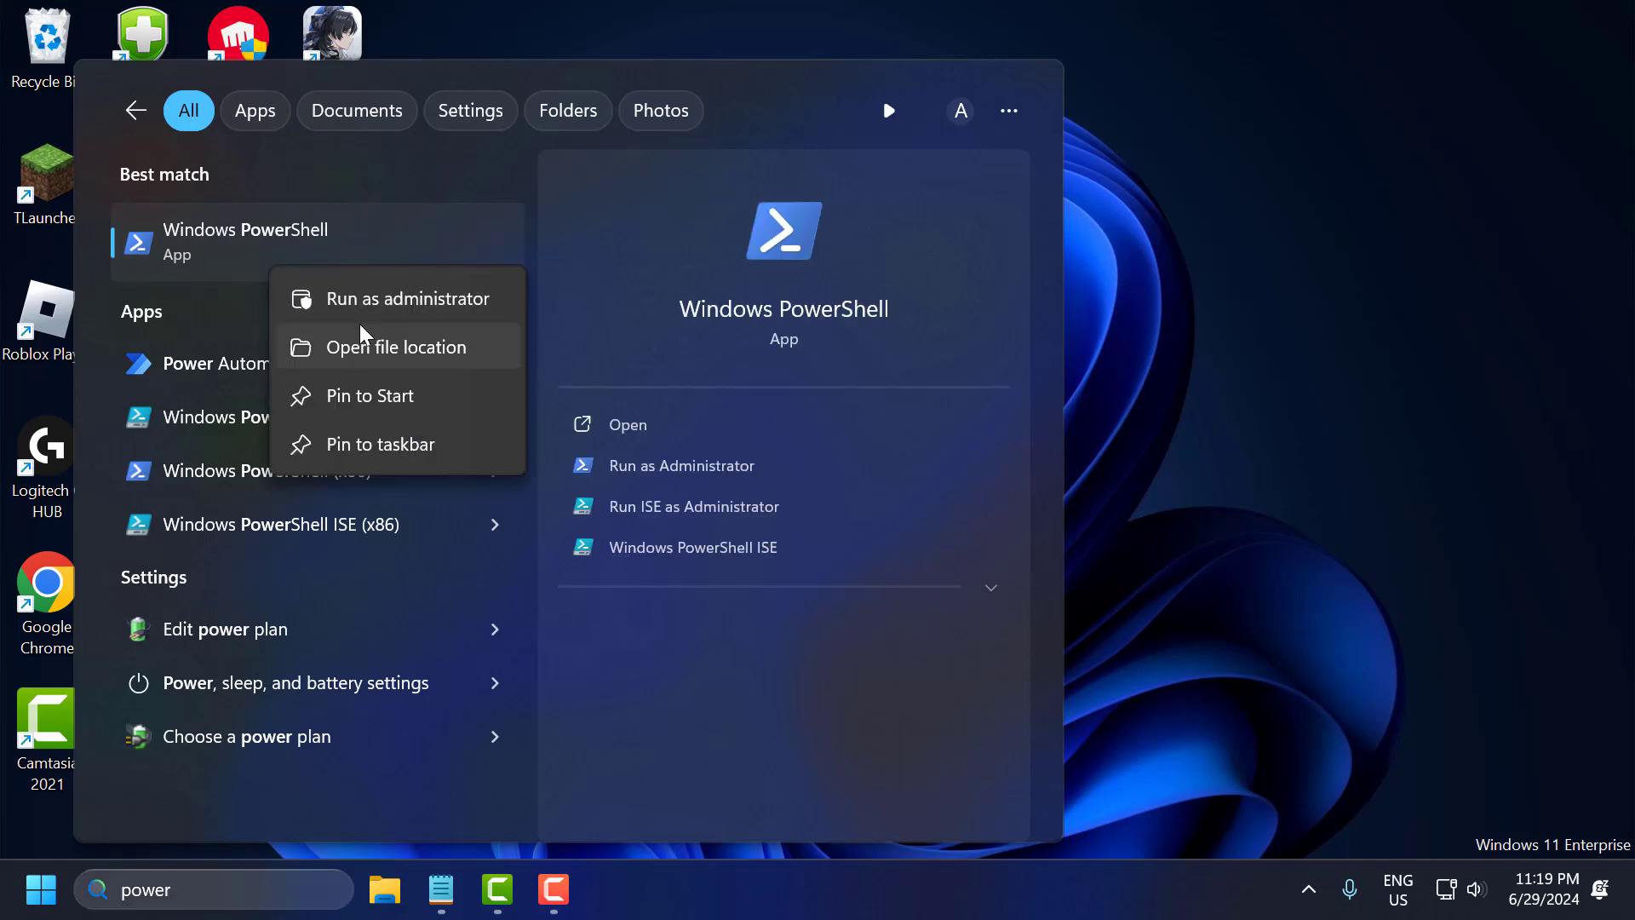
left_click(458, 303)
key("Escape")
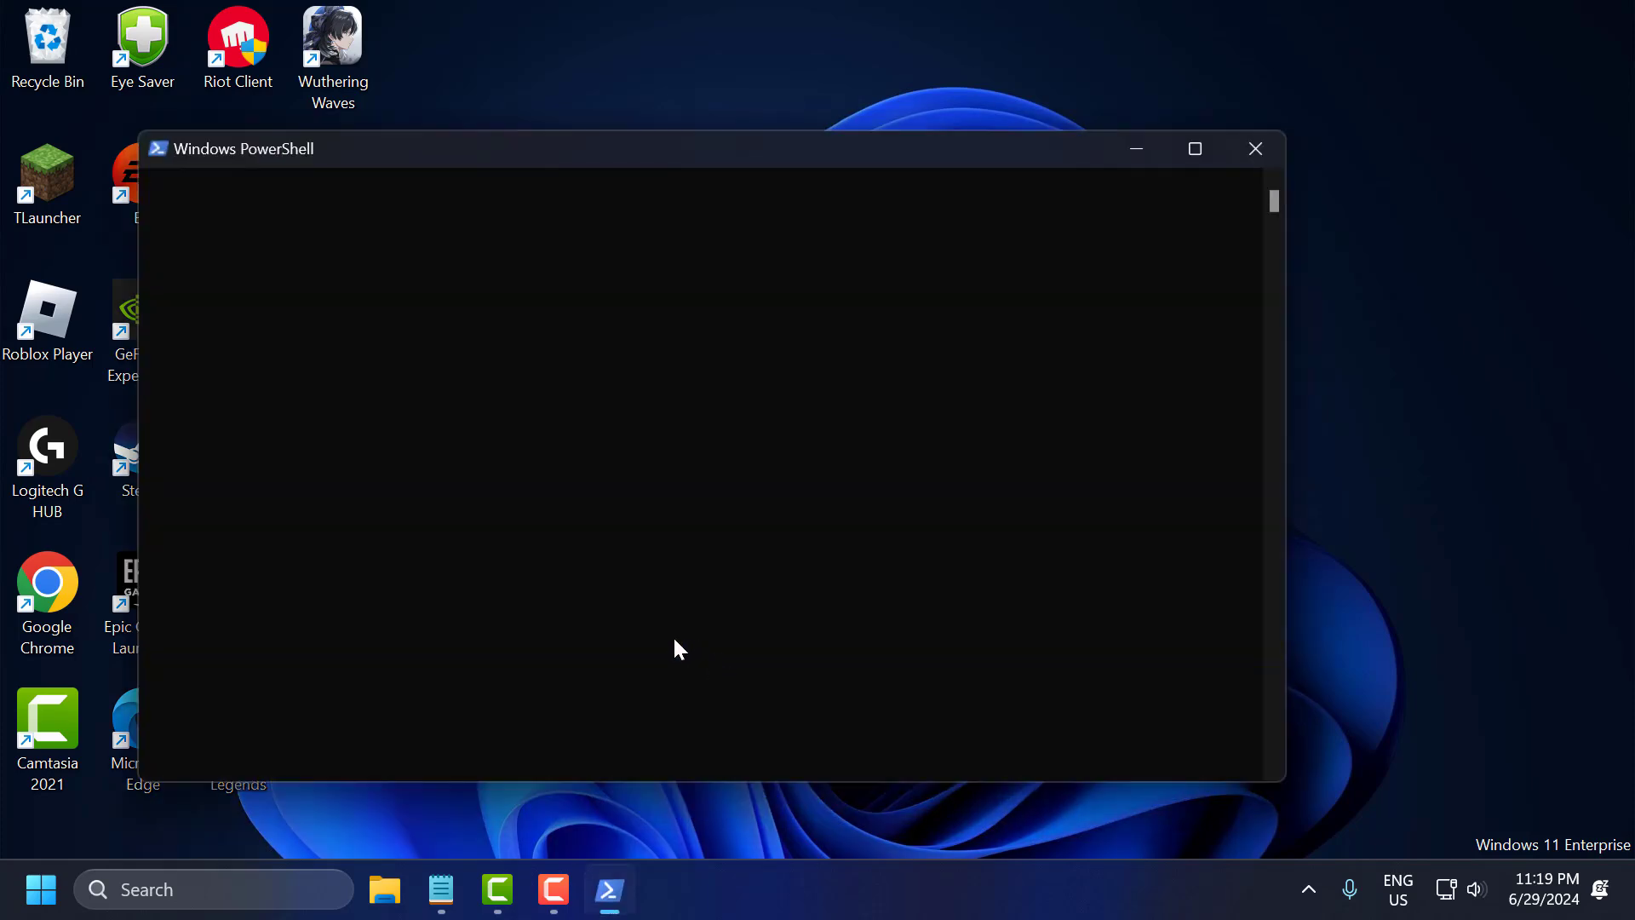
- Run 'get-appxpackage Microsoft.GamingServices | remove-AppxPackage -allusers' in PowerShell, then close it
left_click(452, 697)
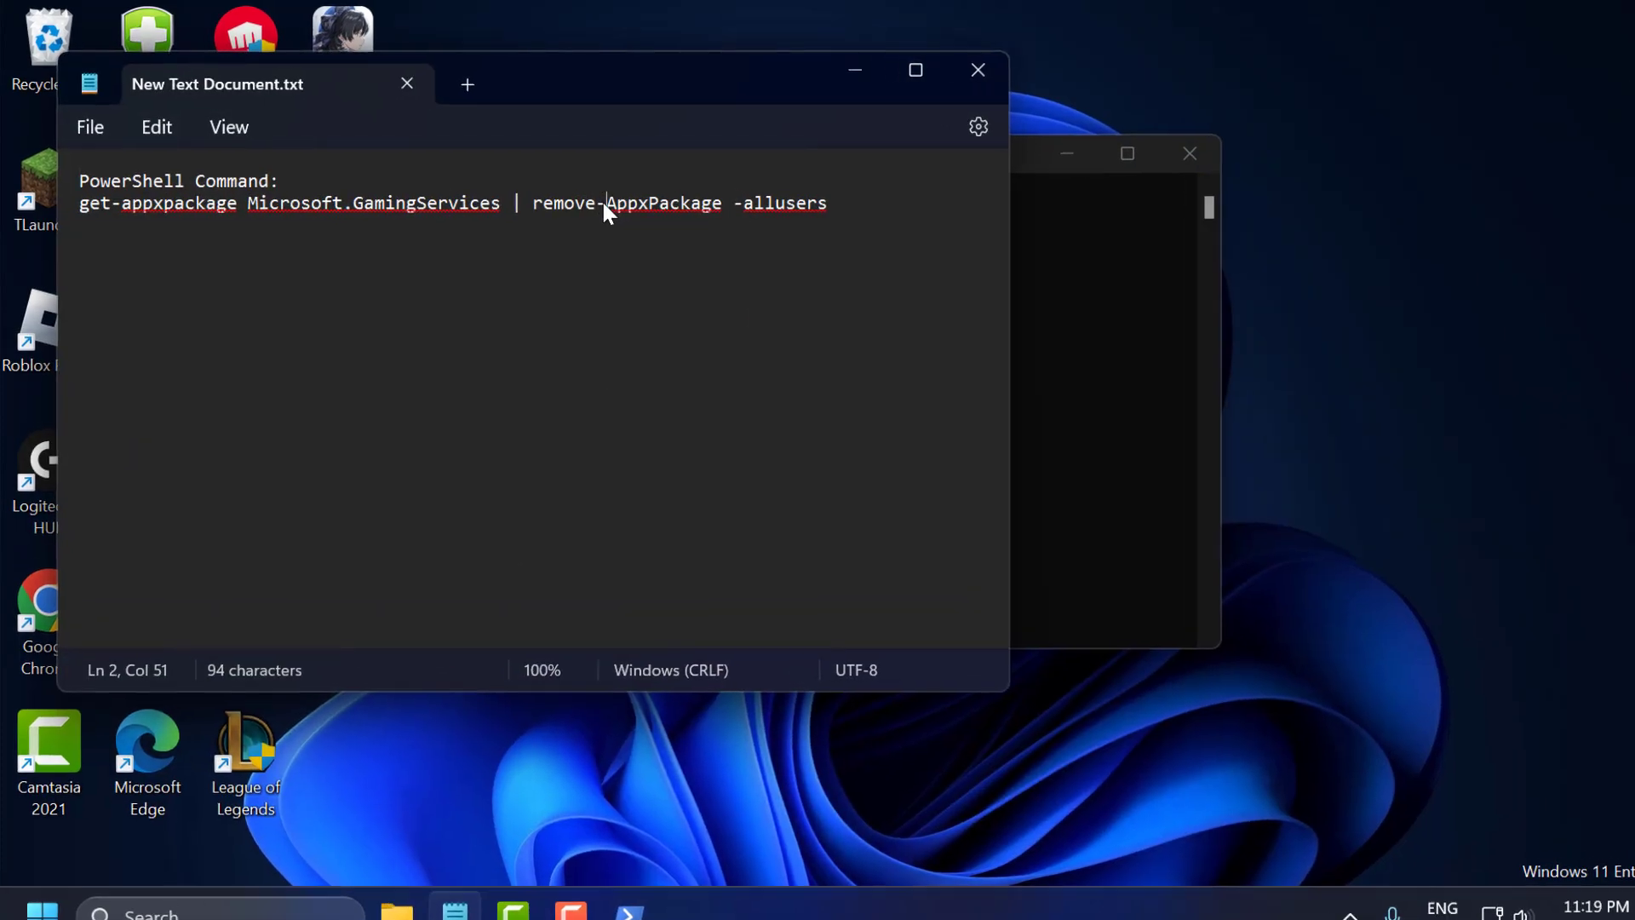
triple_click(588, 198)
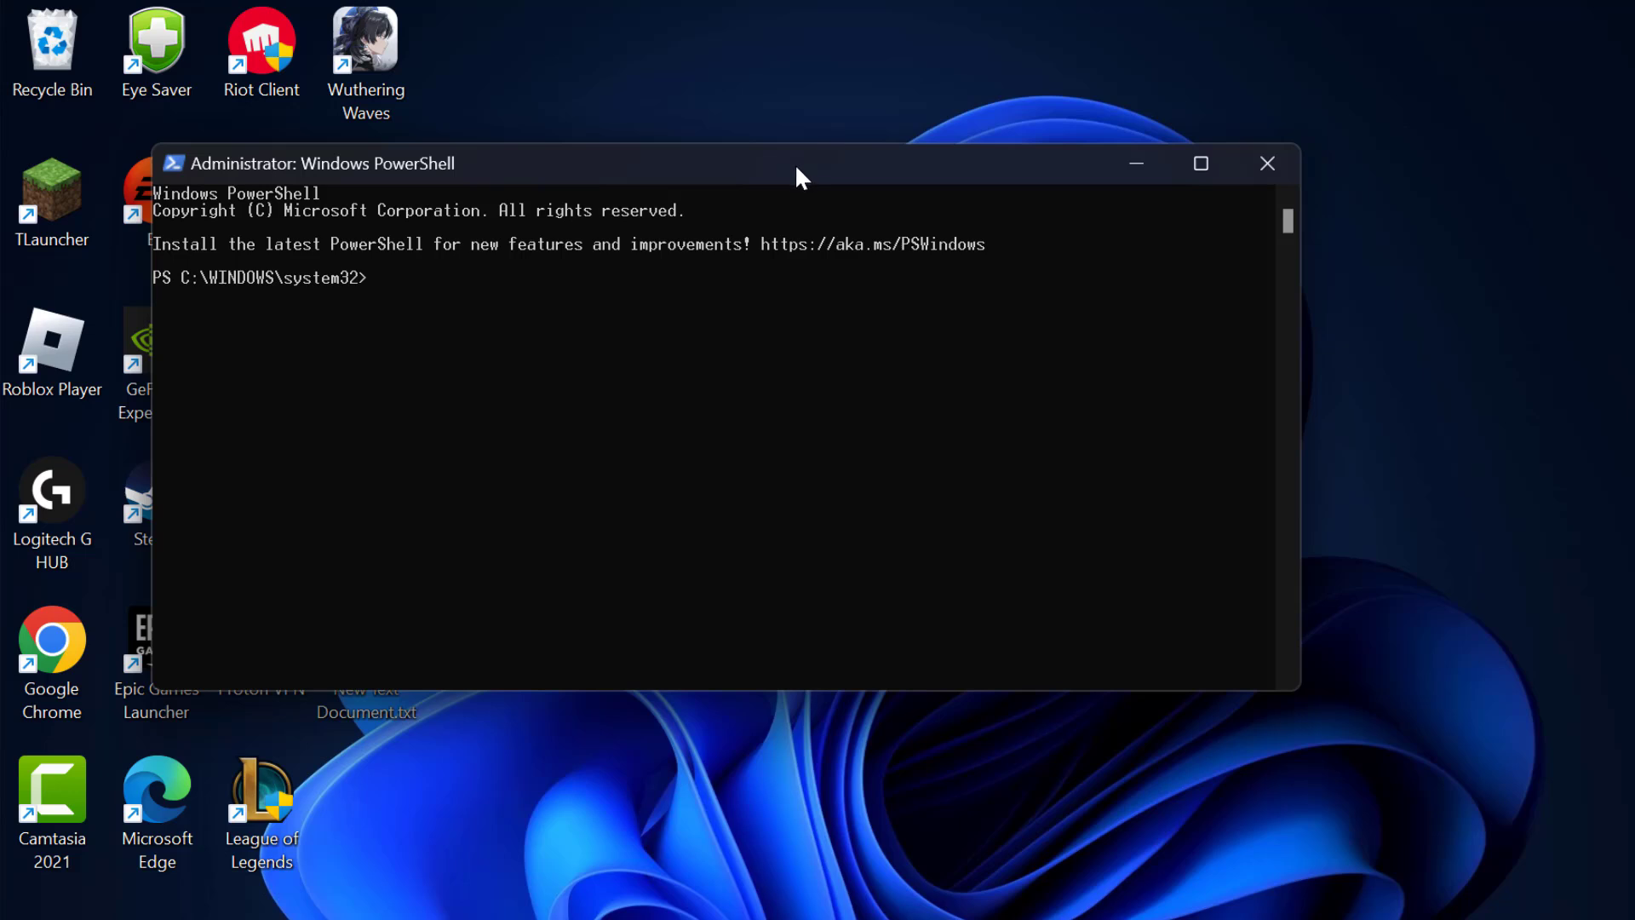
type("get-appxpackage Microsoft.GamingServices | remove-AppxPackage -allusers")
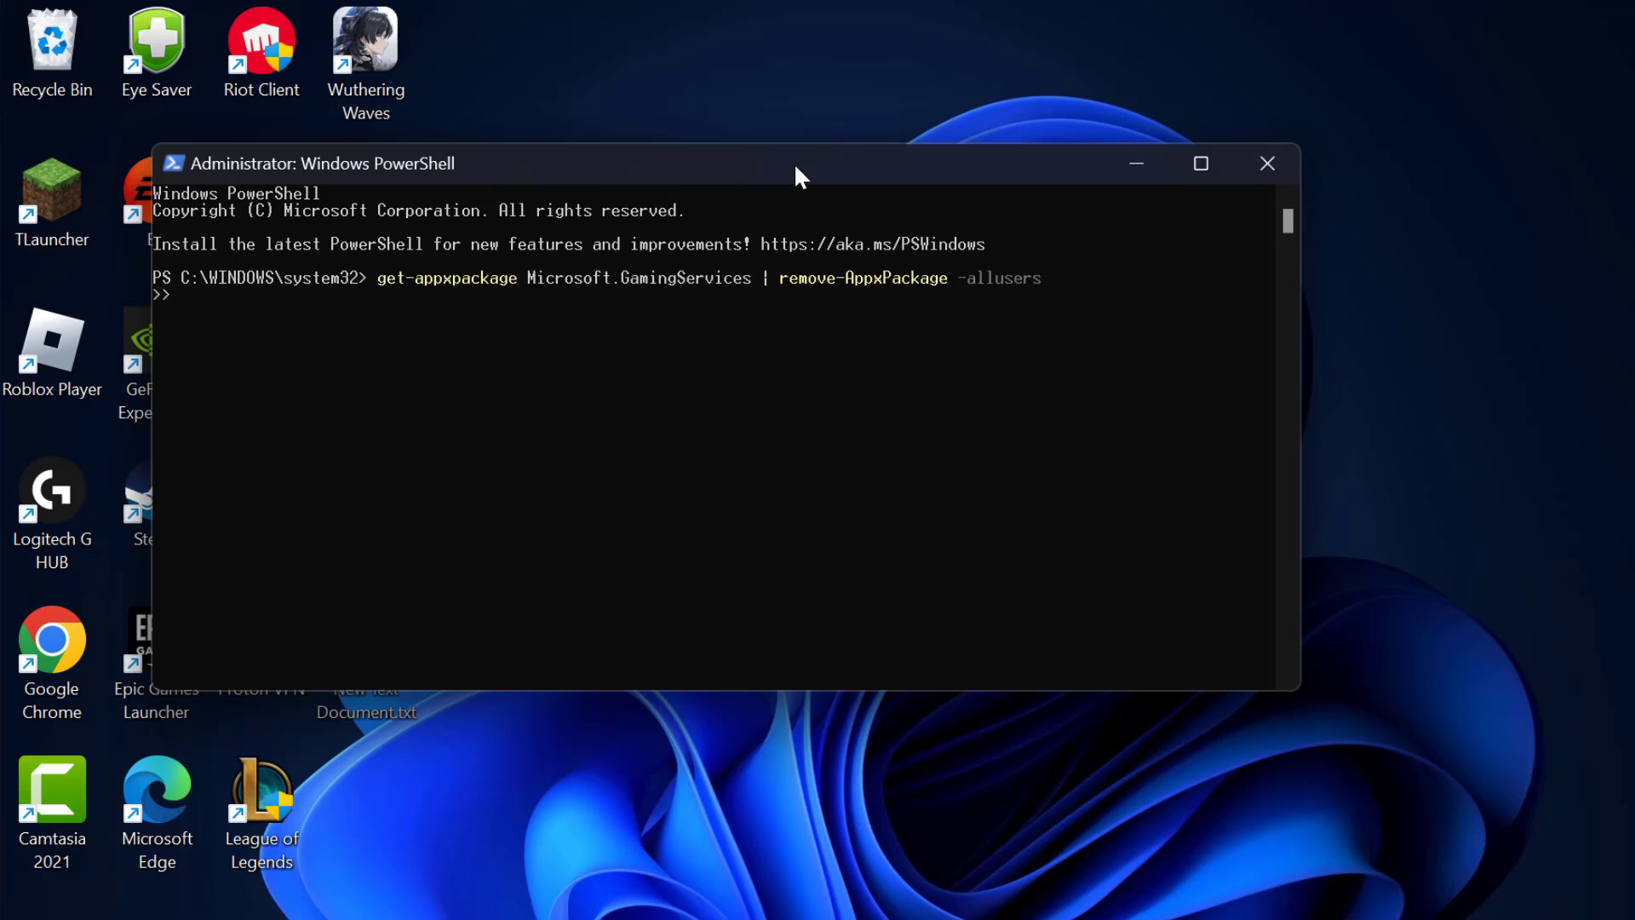
key("Return")
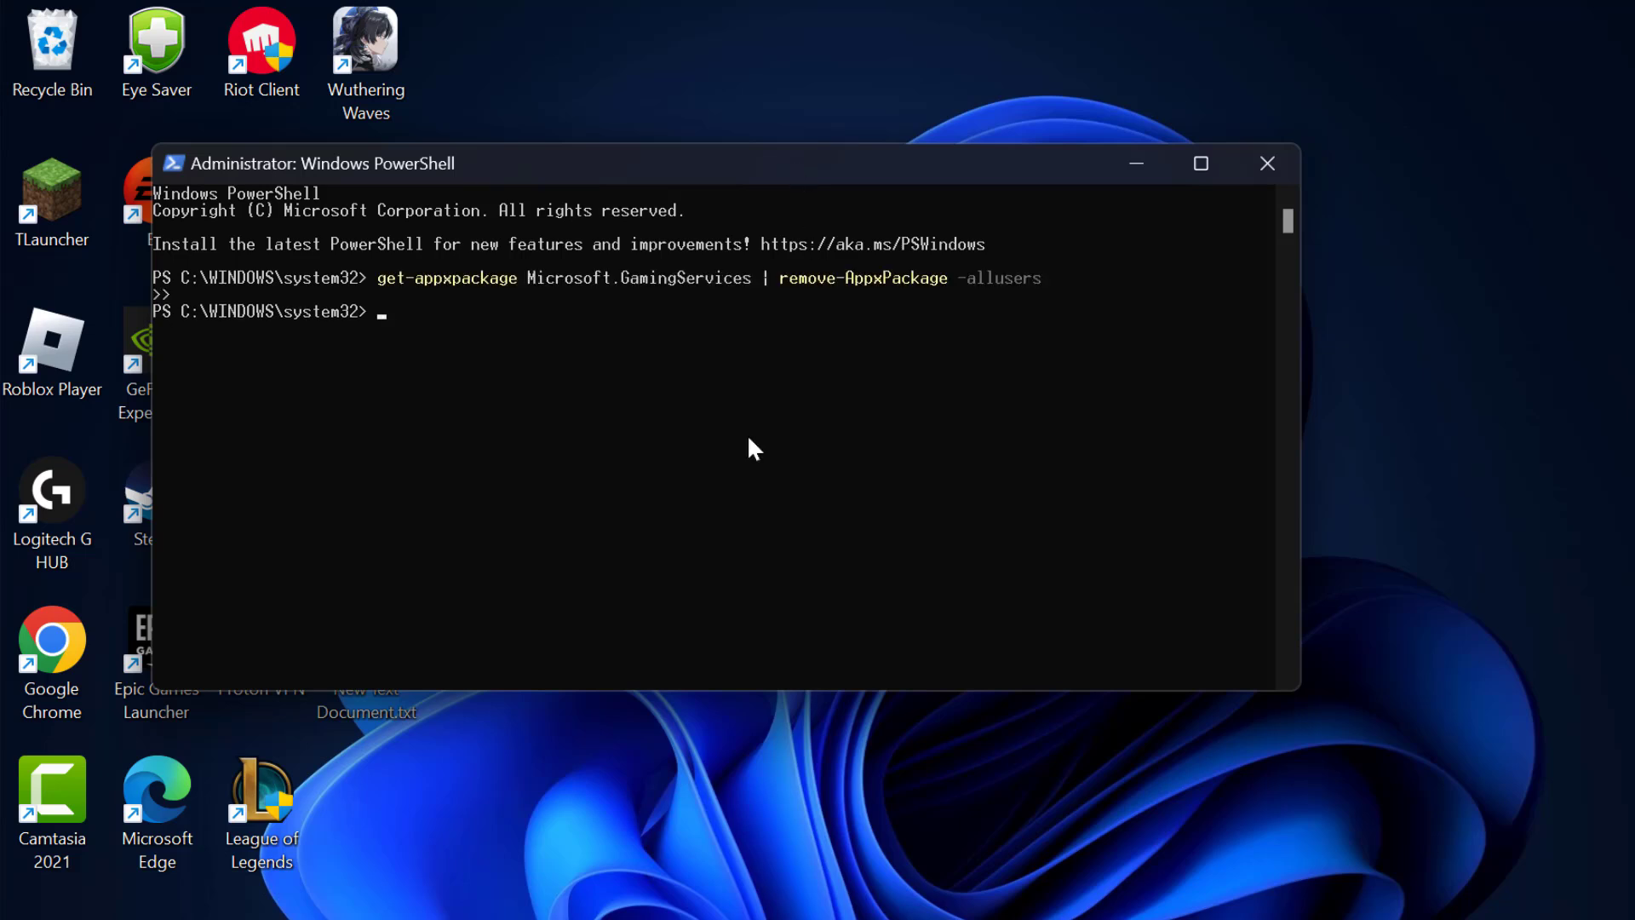
left_click(1288, 173)
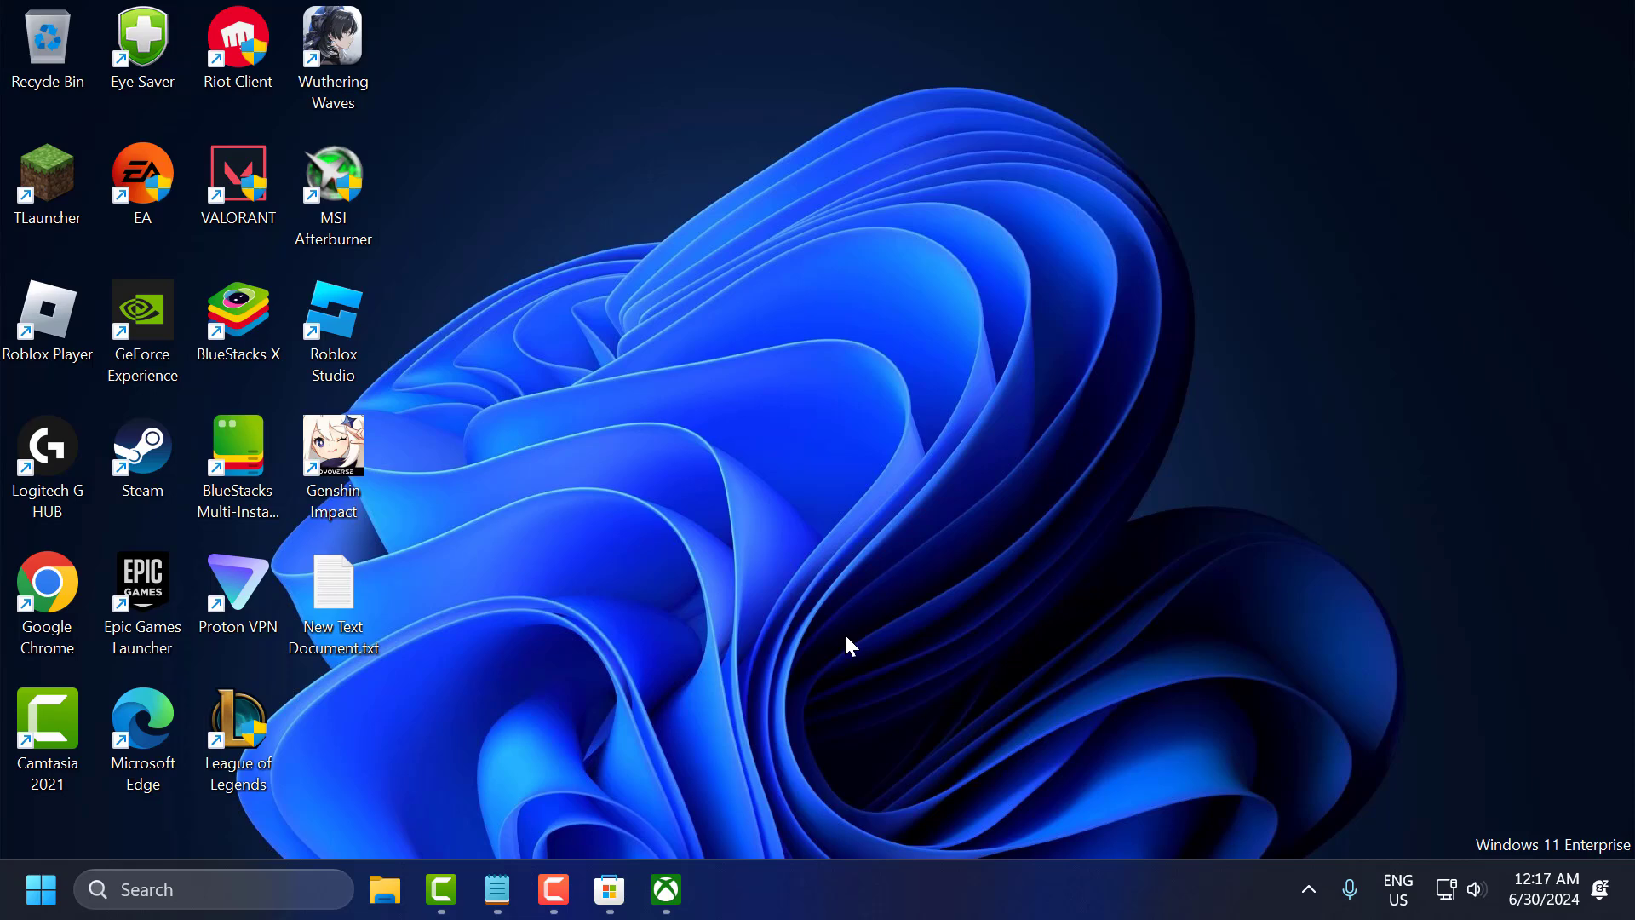
- Open Microsoft Store and sign out of the account
left_click(610, 890)
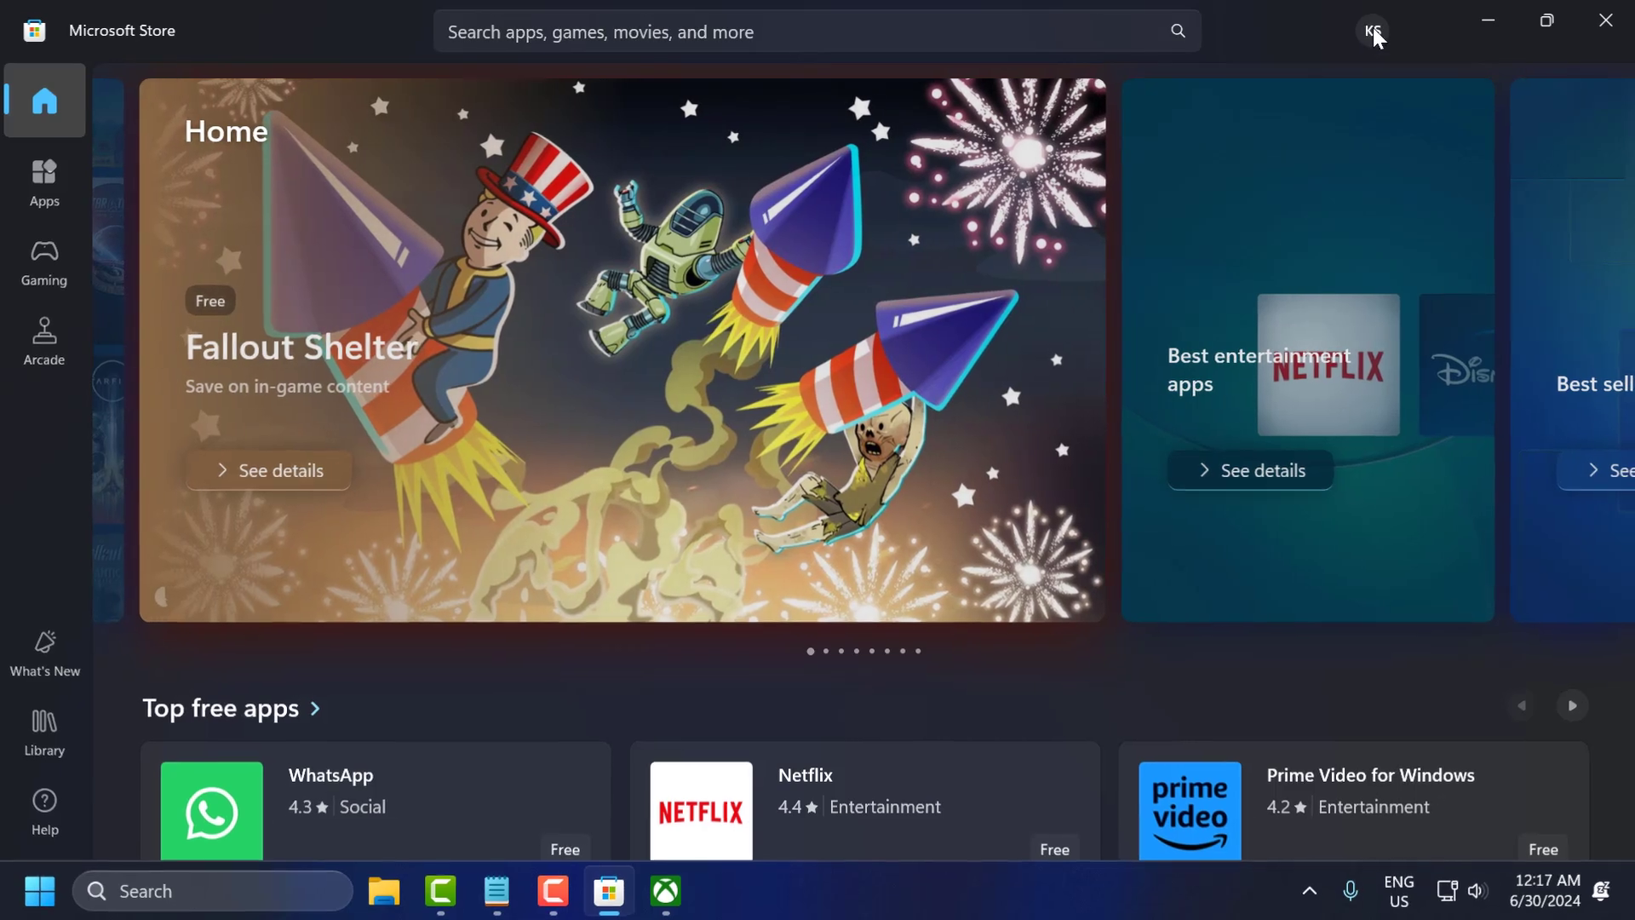
left_click(1373, 31)
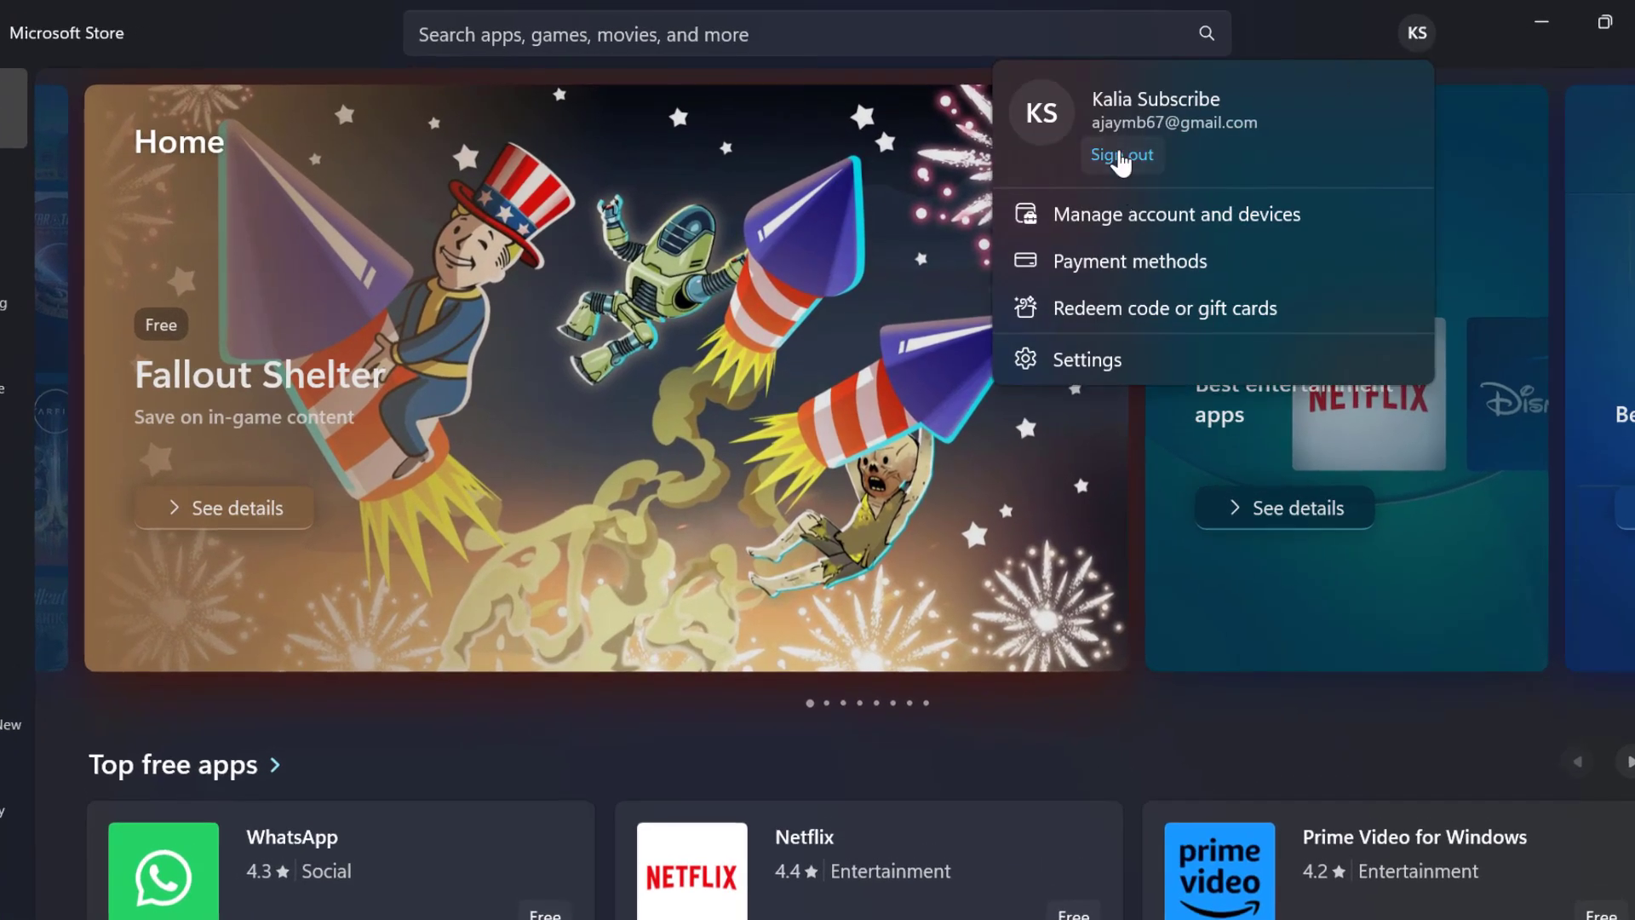
left_click(1121, 157)
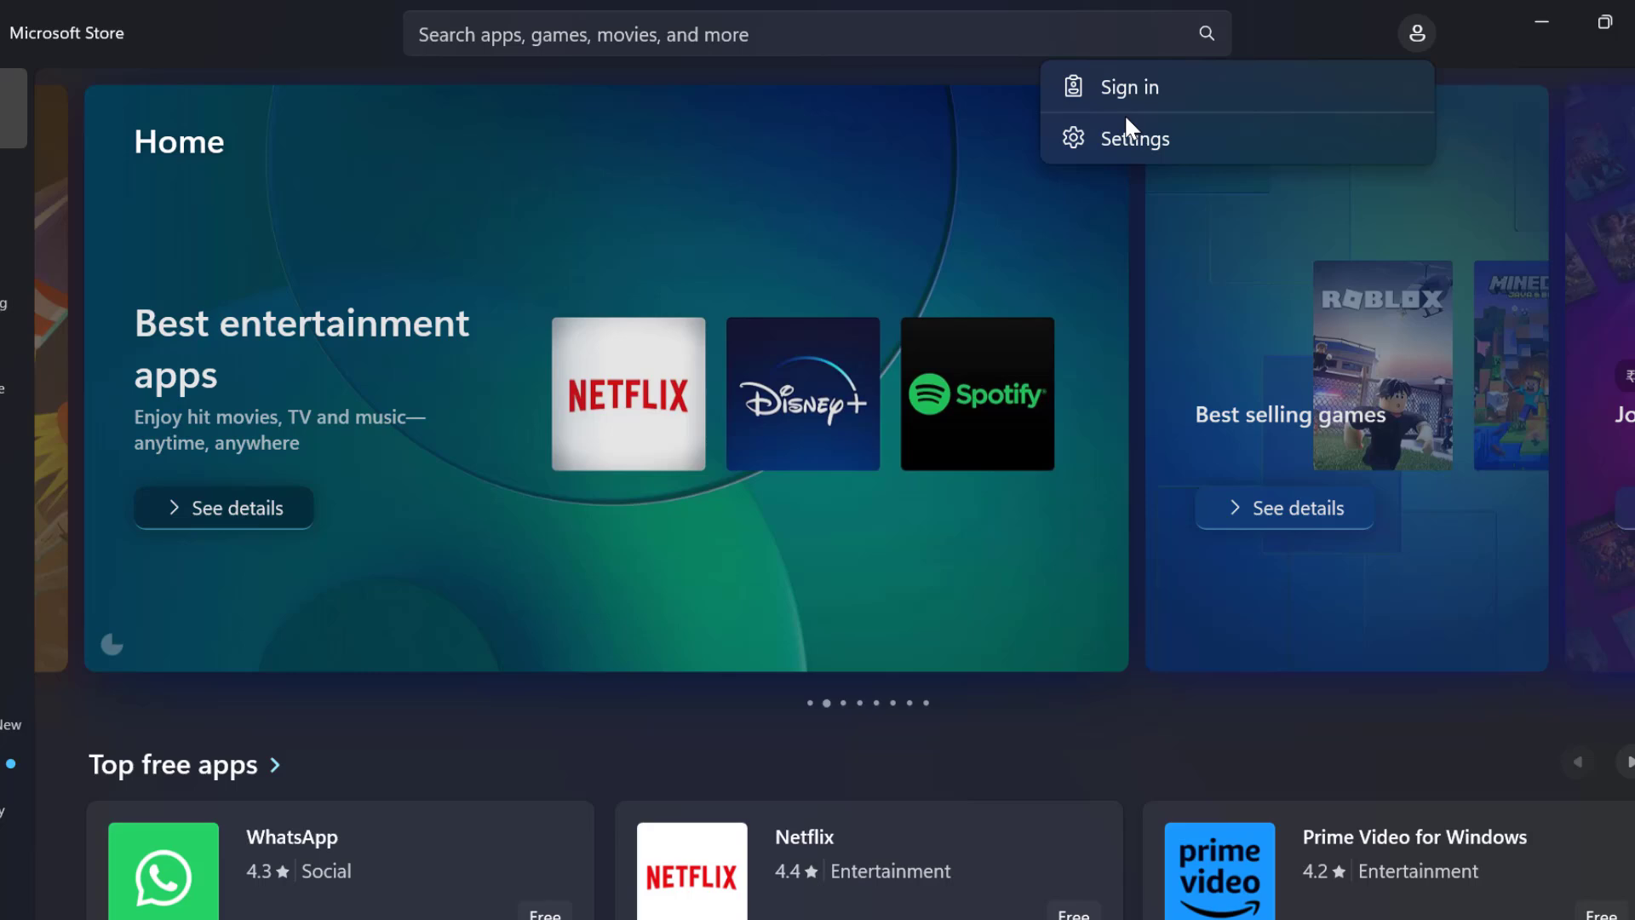
- Sign back into the Store with the existing Microsoft account's password, then show the desktop
left_click(1126, 90)
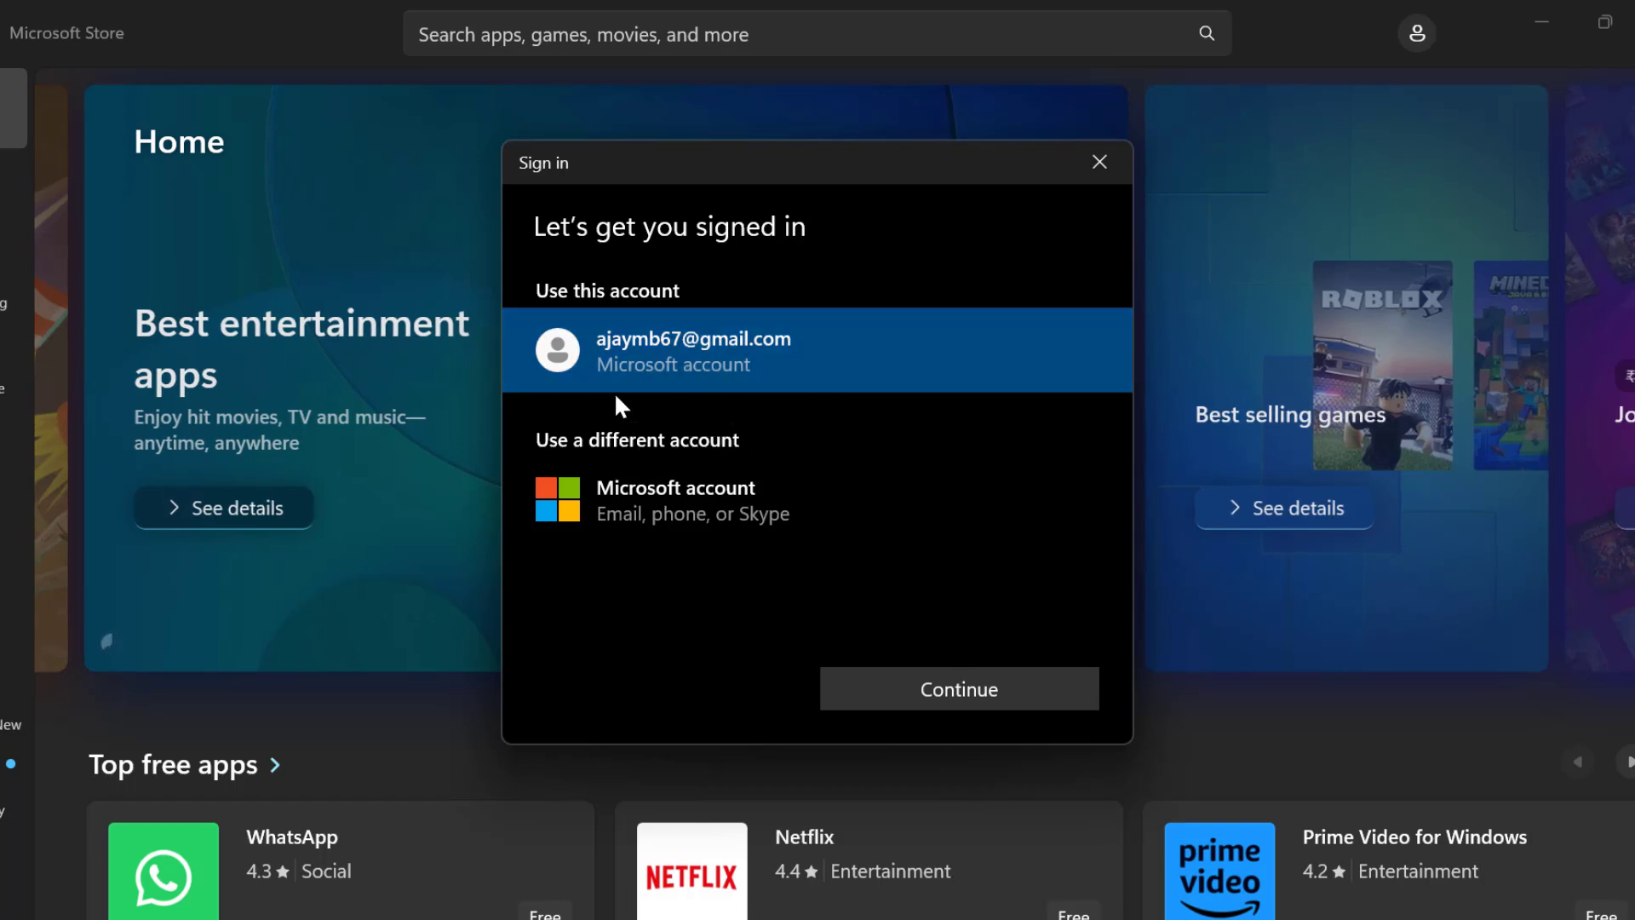
left_click(926, 690)
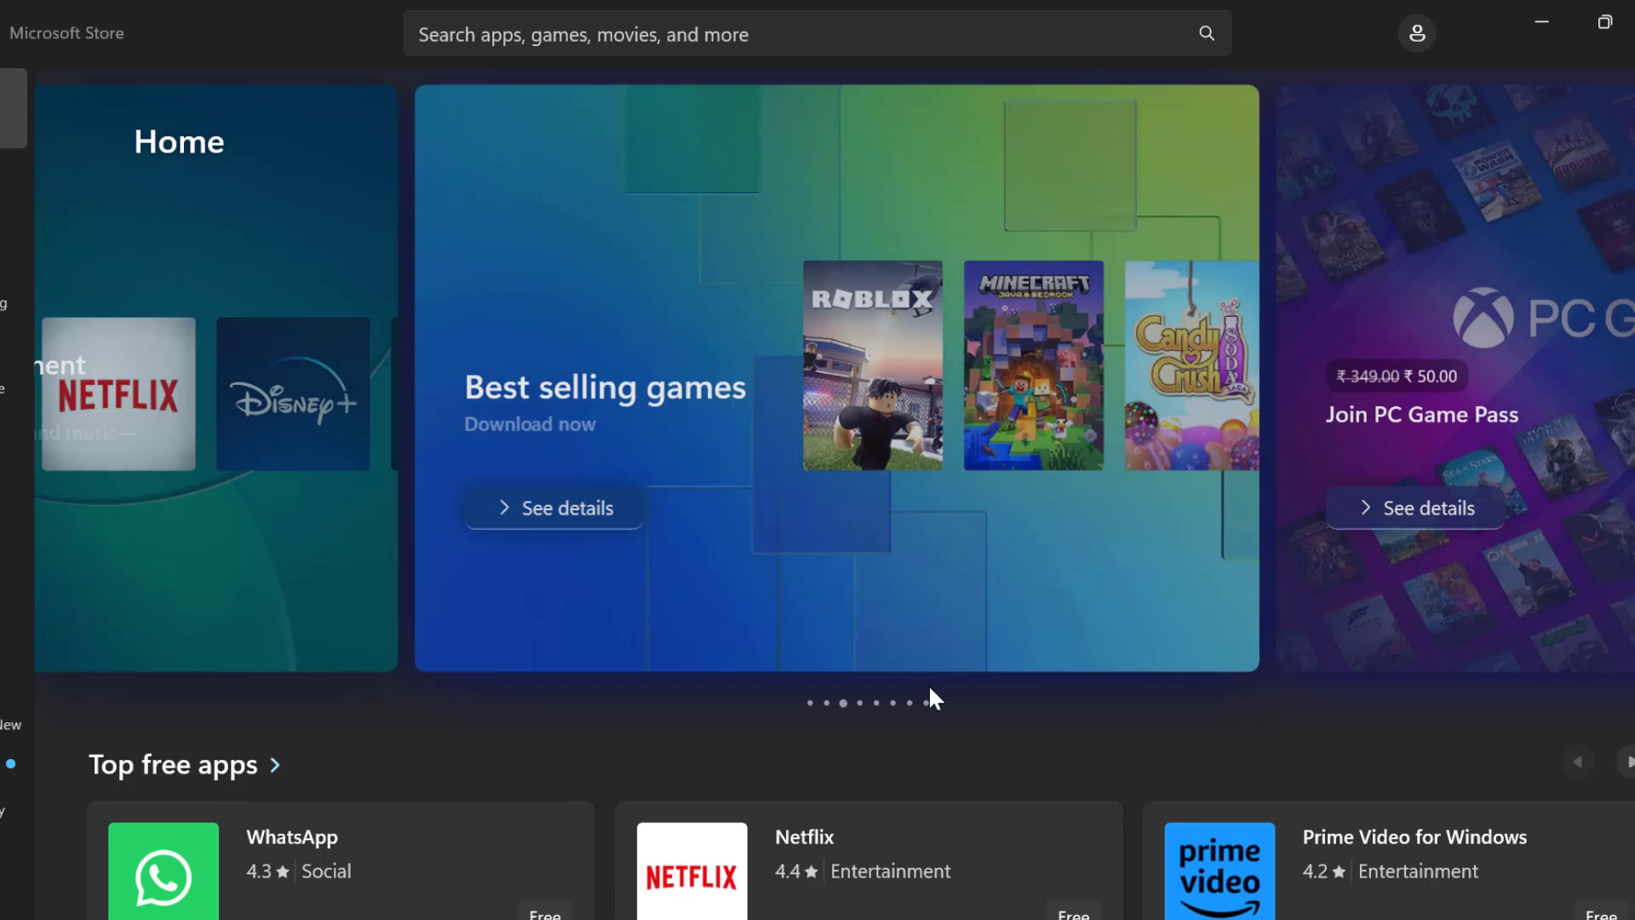
type("••••••••••••")
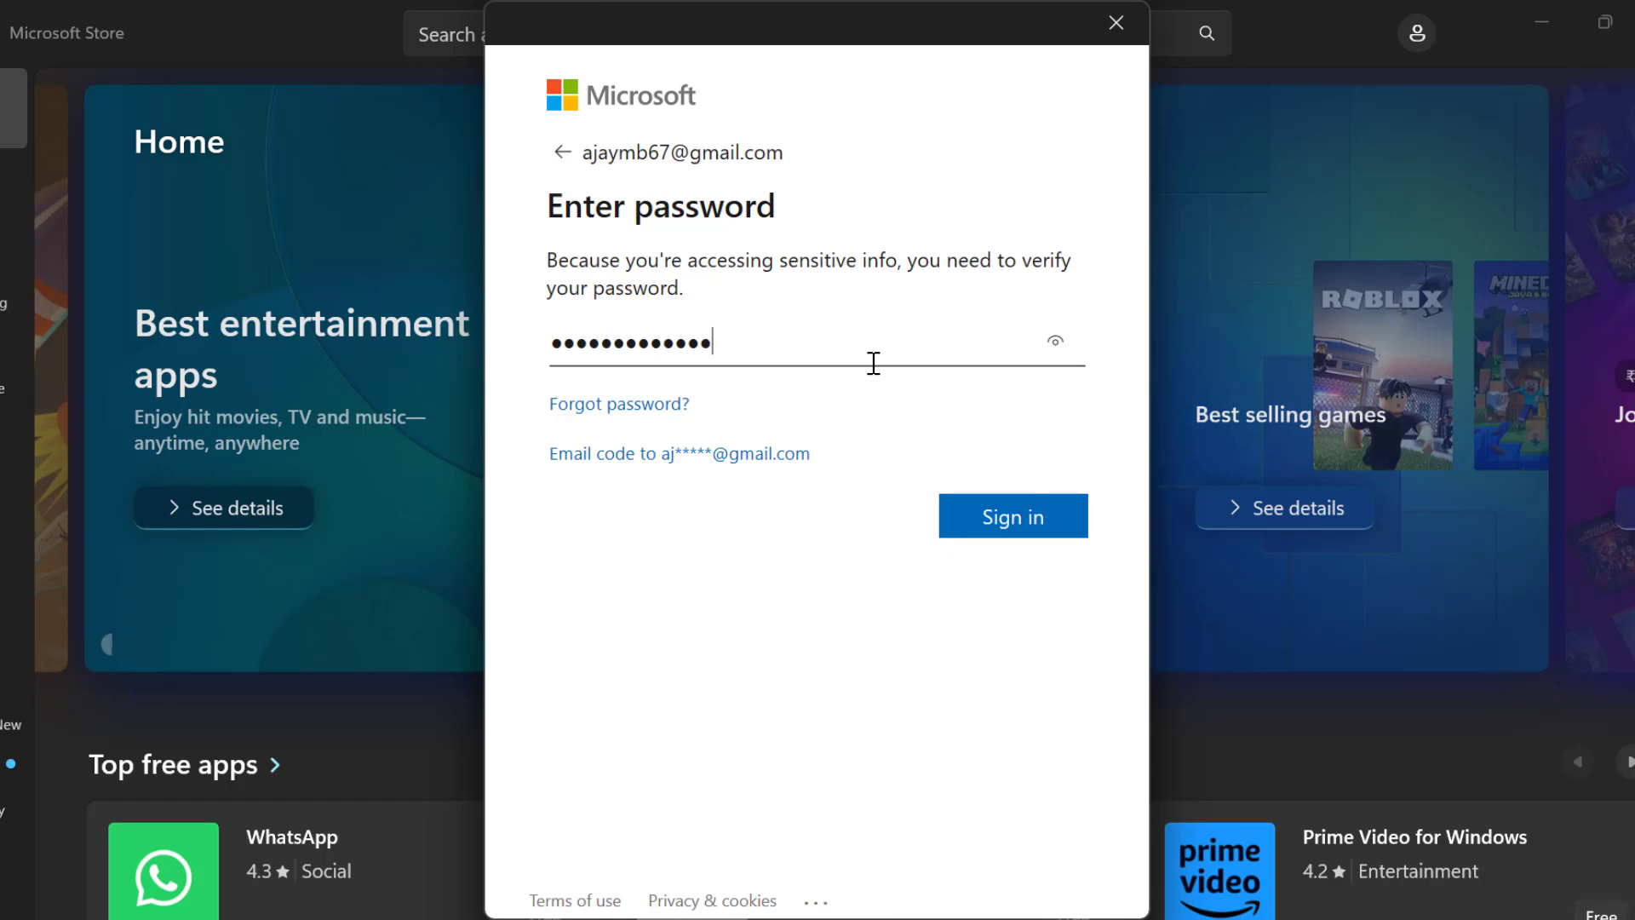
left_click(1004, 521)
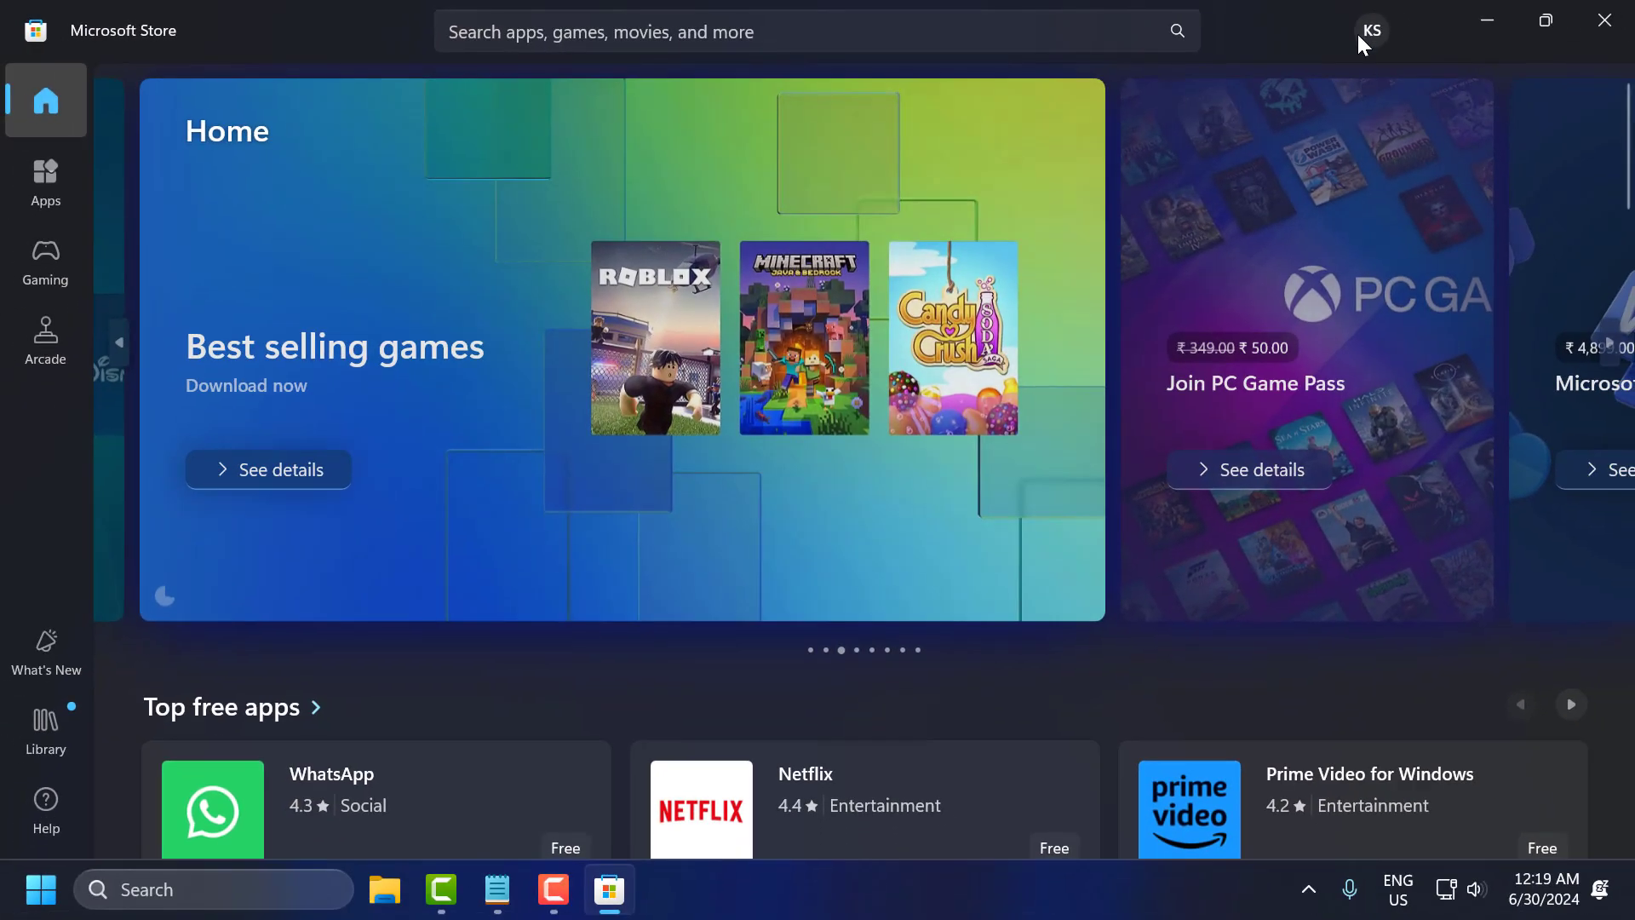
left_click(1418, 32)
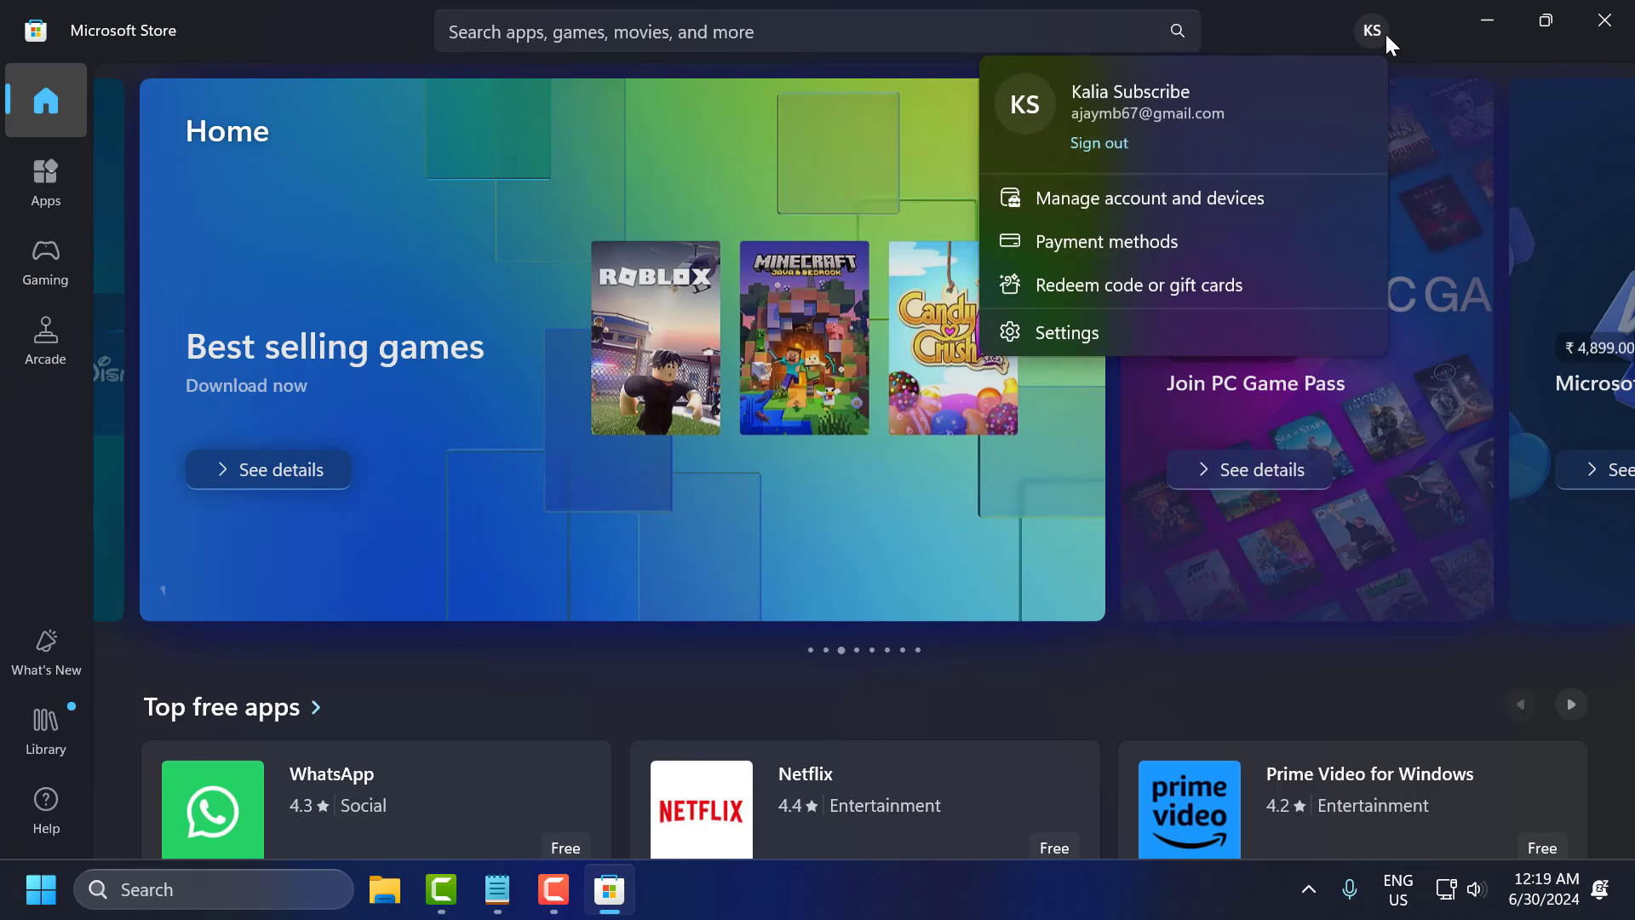
left_click(1414, 30)
key("super+d")
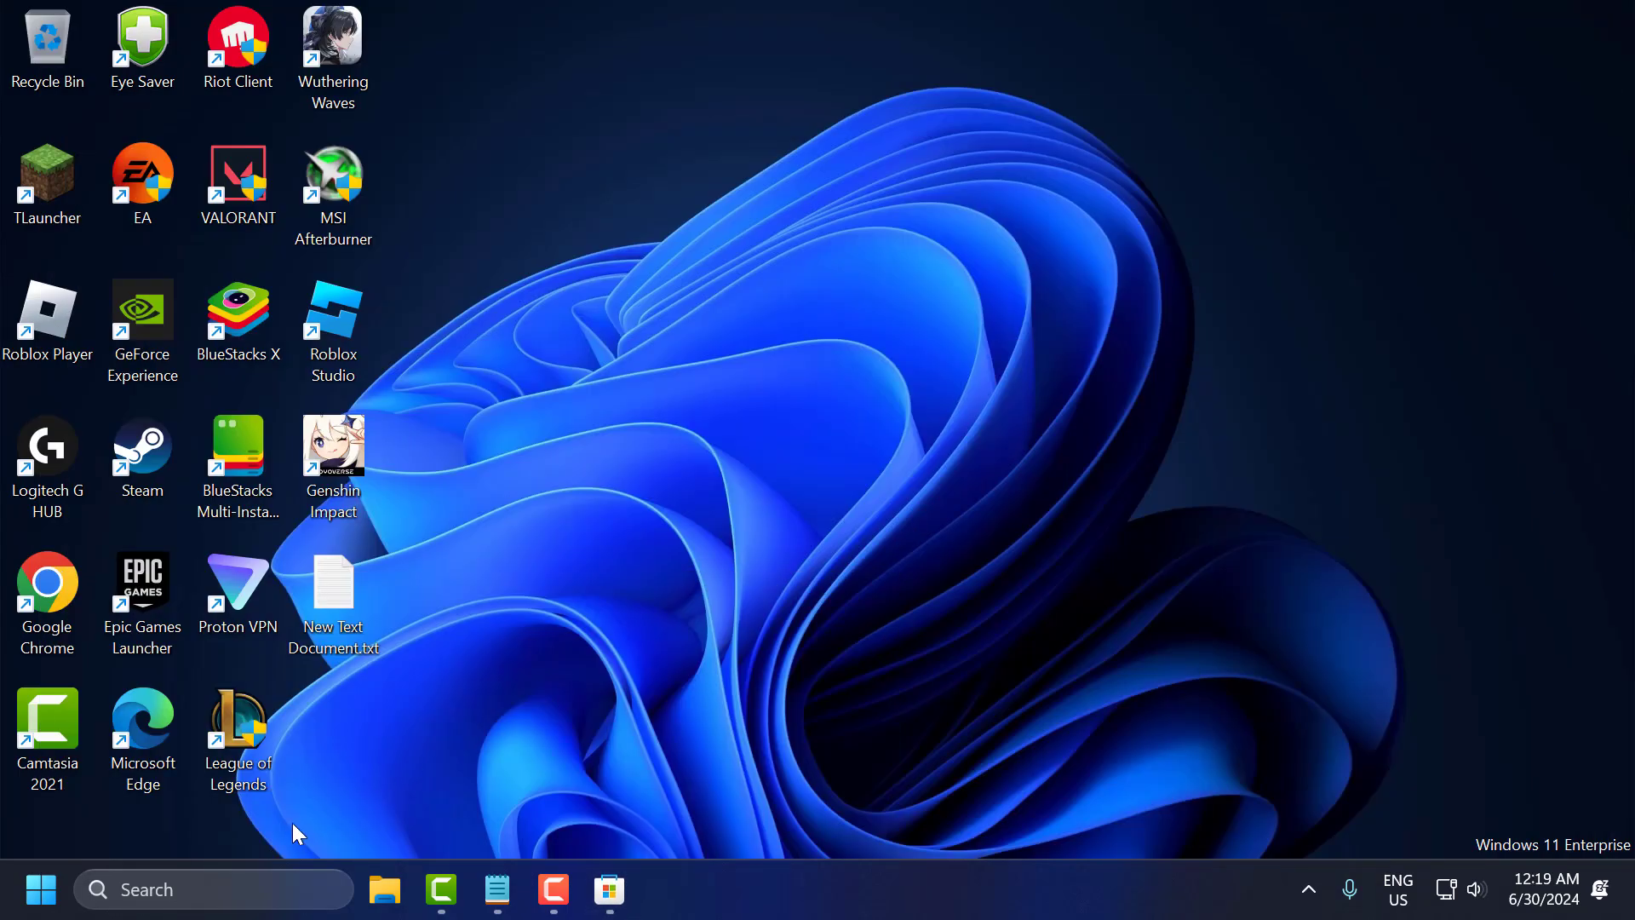
- Launch the Xbox app via an 'xb' search and sign out of the profile
left_click(253, 905)
type("xb")
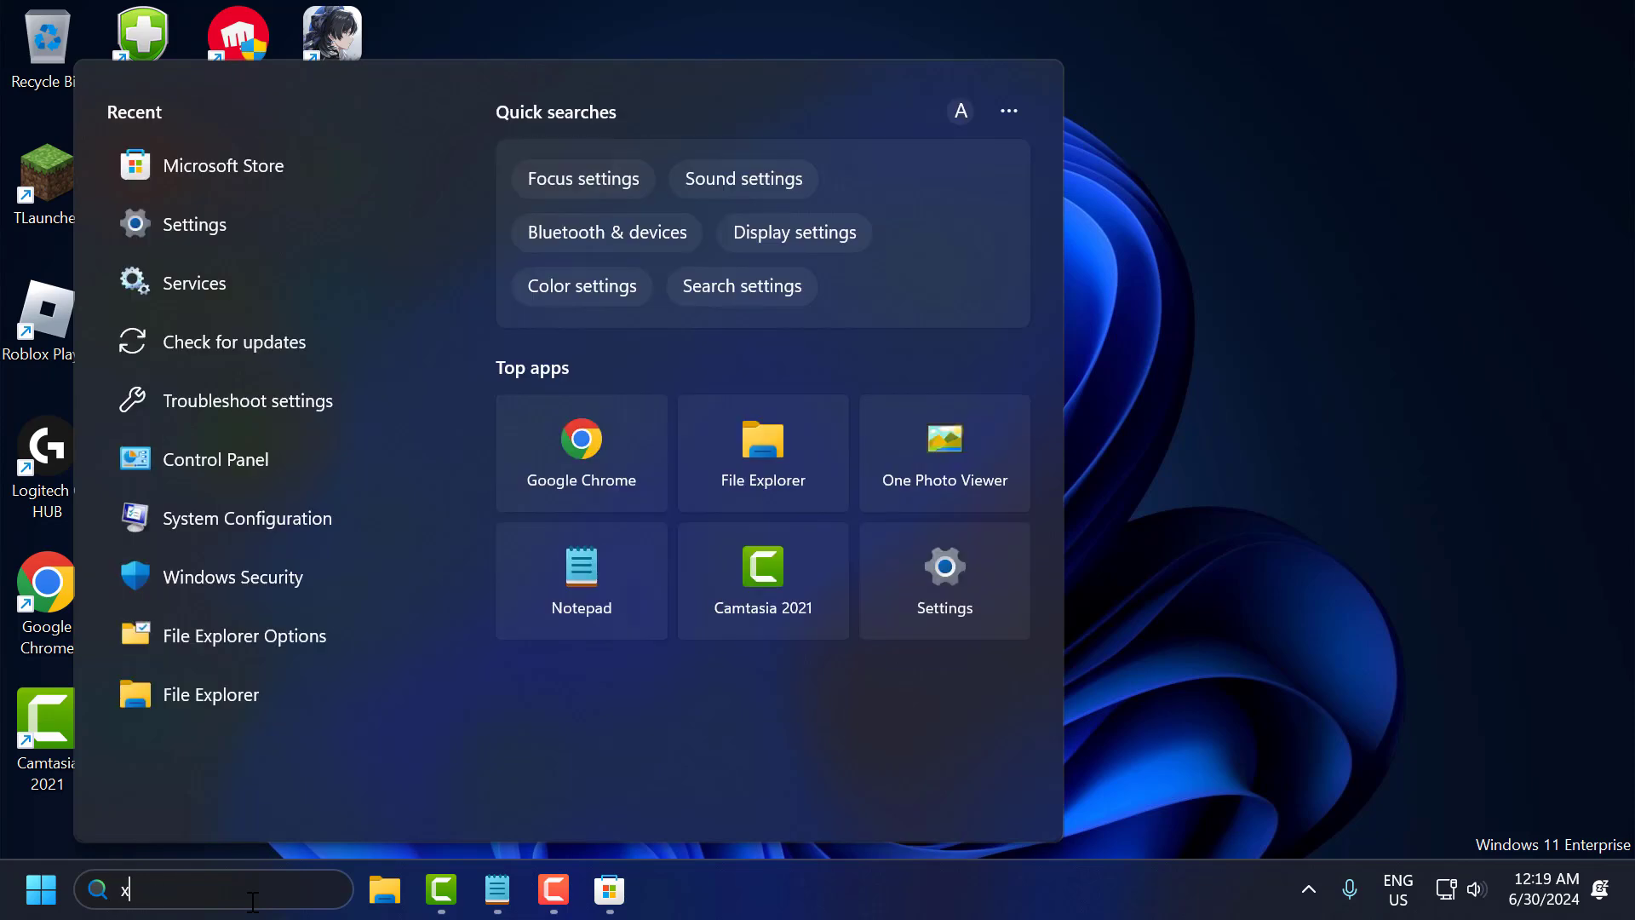
left_click(218, 242)
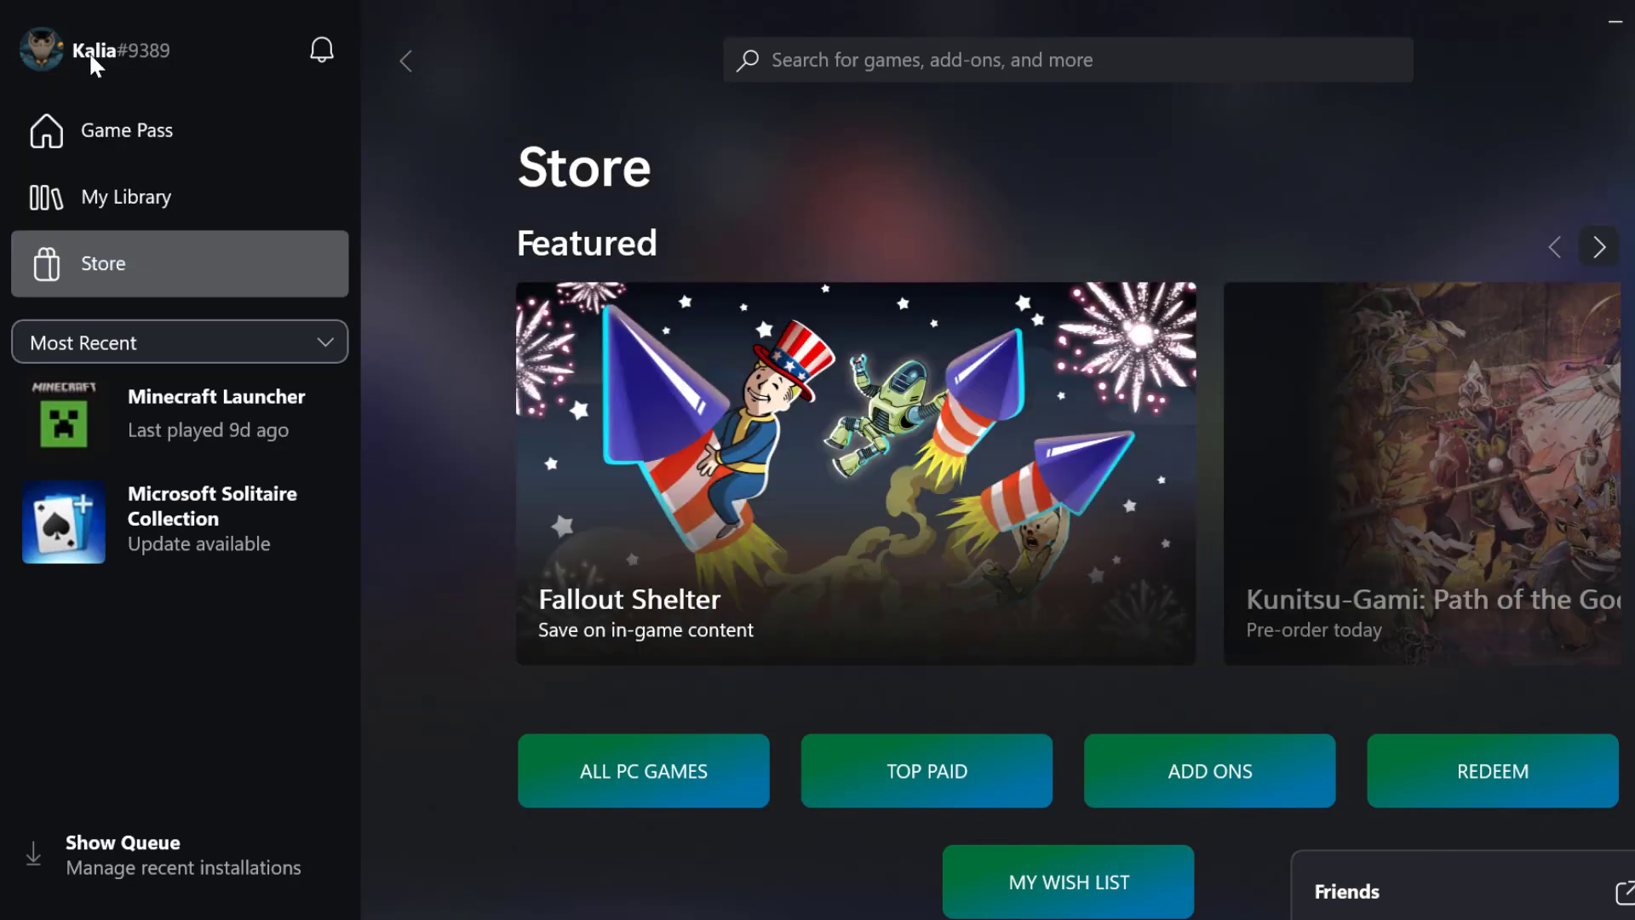
left_click(100, 55)
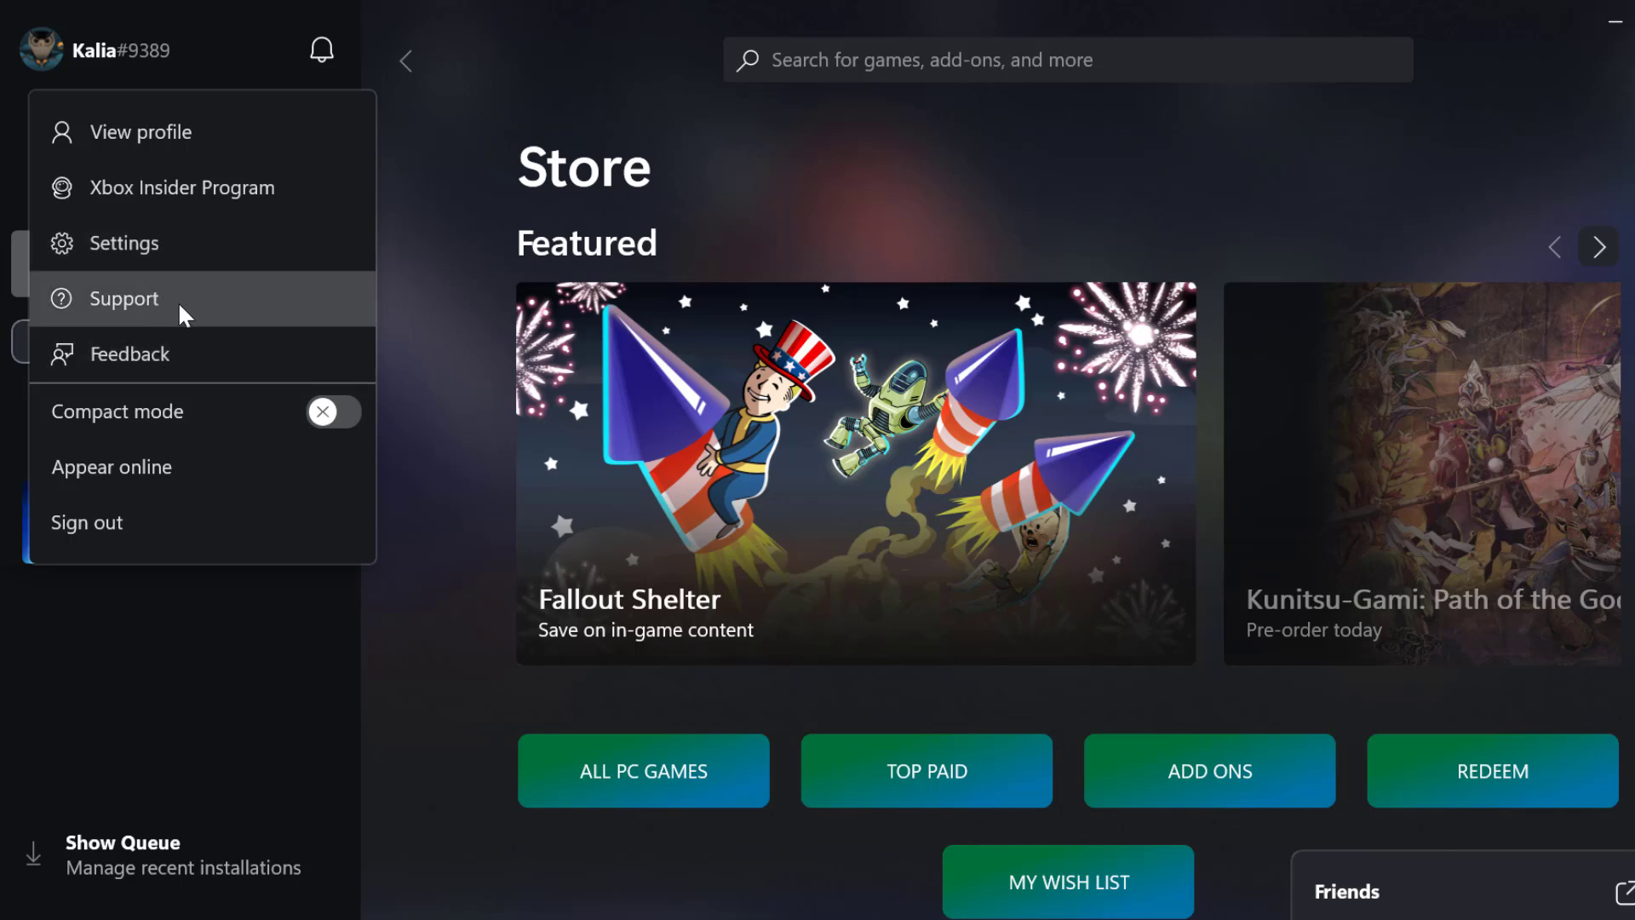
left_click(127, 533)
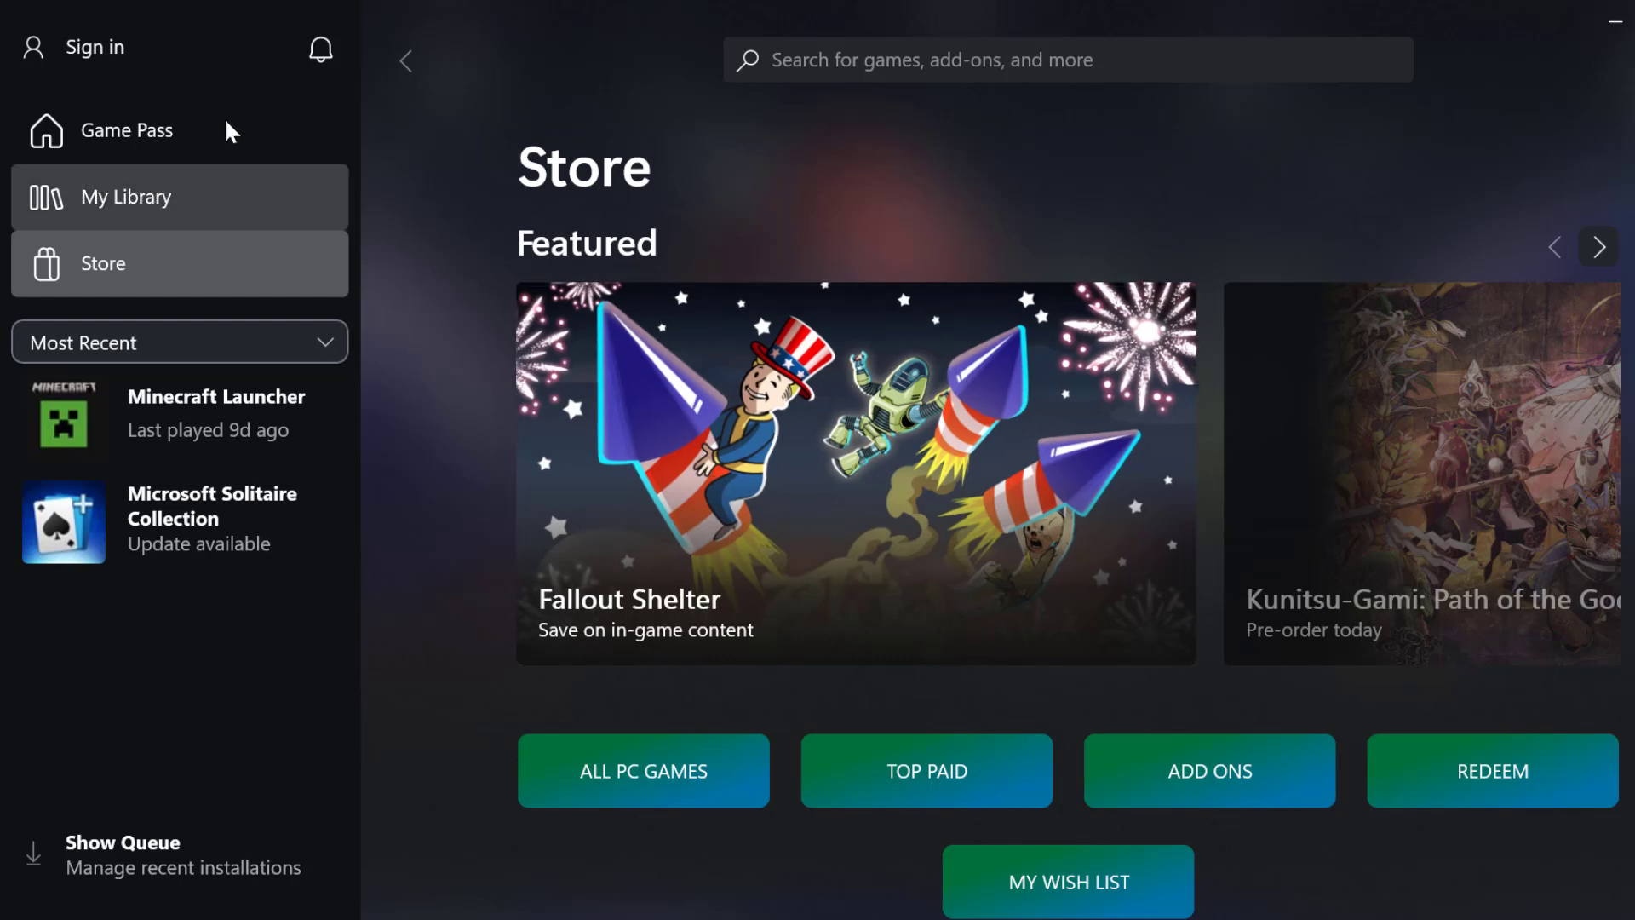
- Sign back into the Xbox app with the existing Microsoft account and finish with LET'S GO
left_click(106, 57)
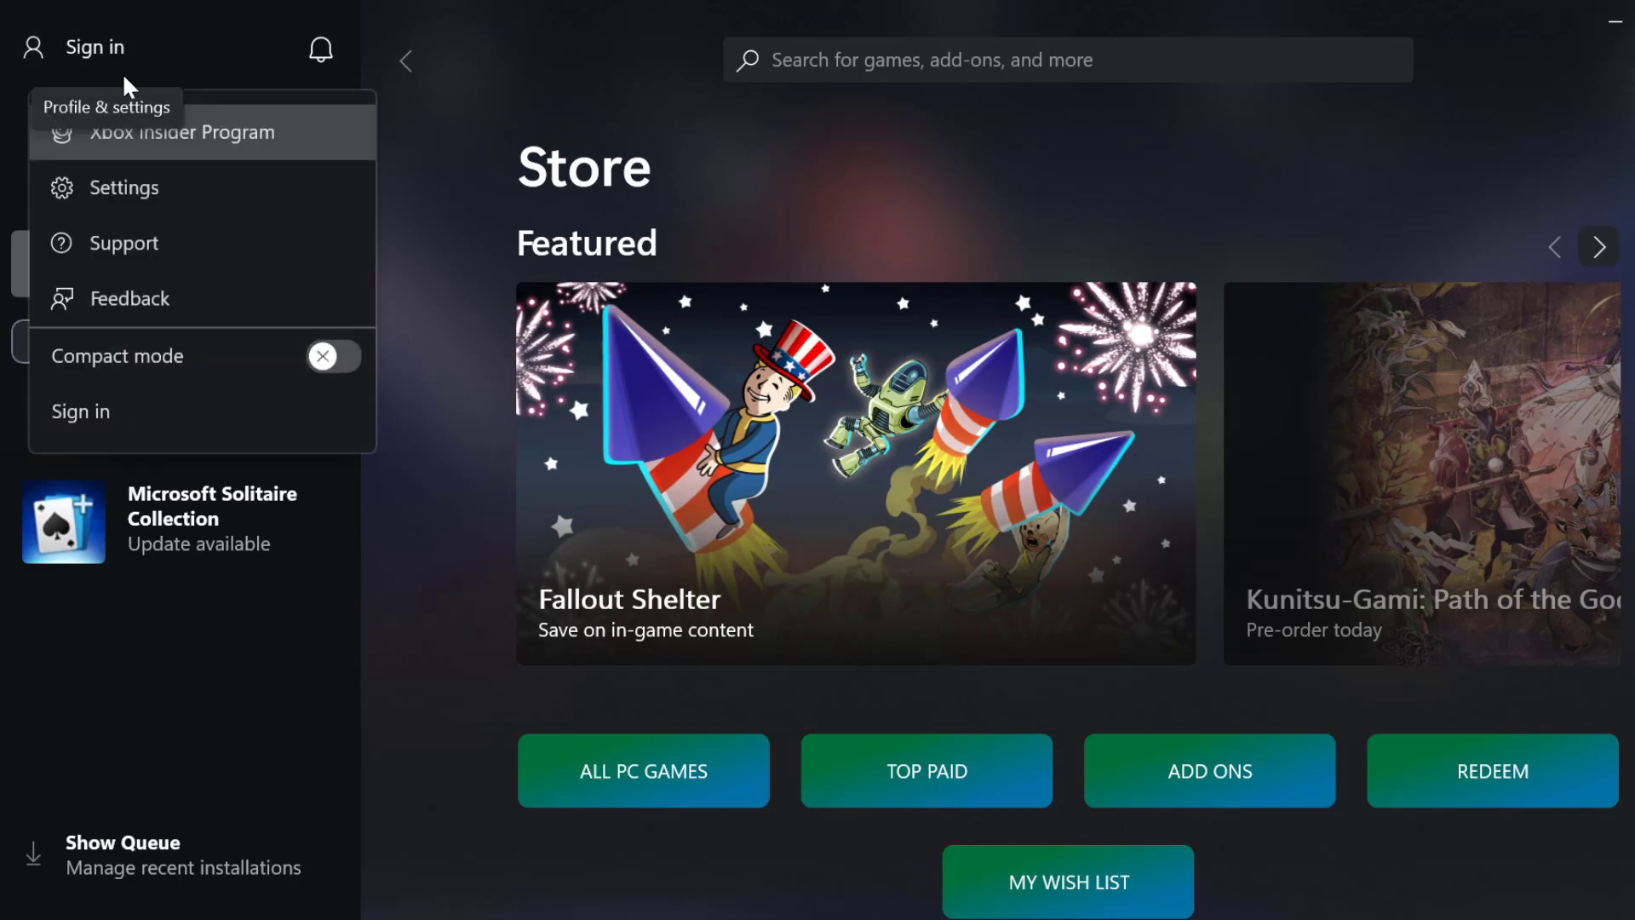
left_click(181, 350)
left_click(84, 413)
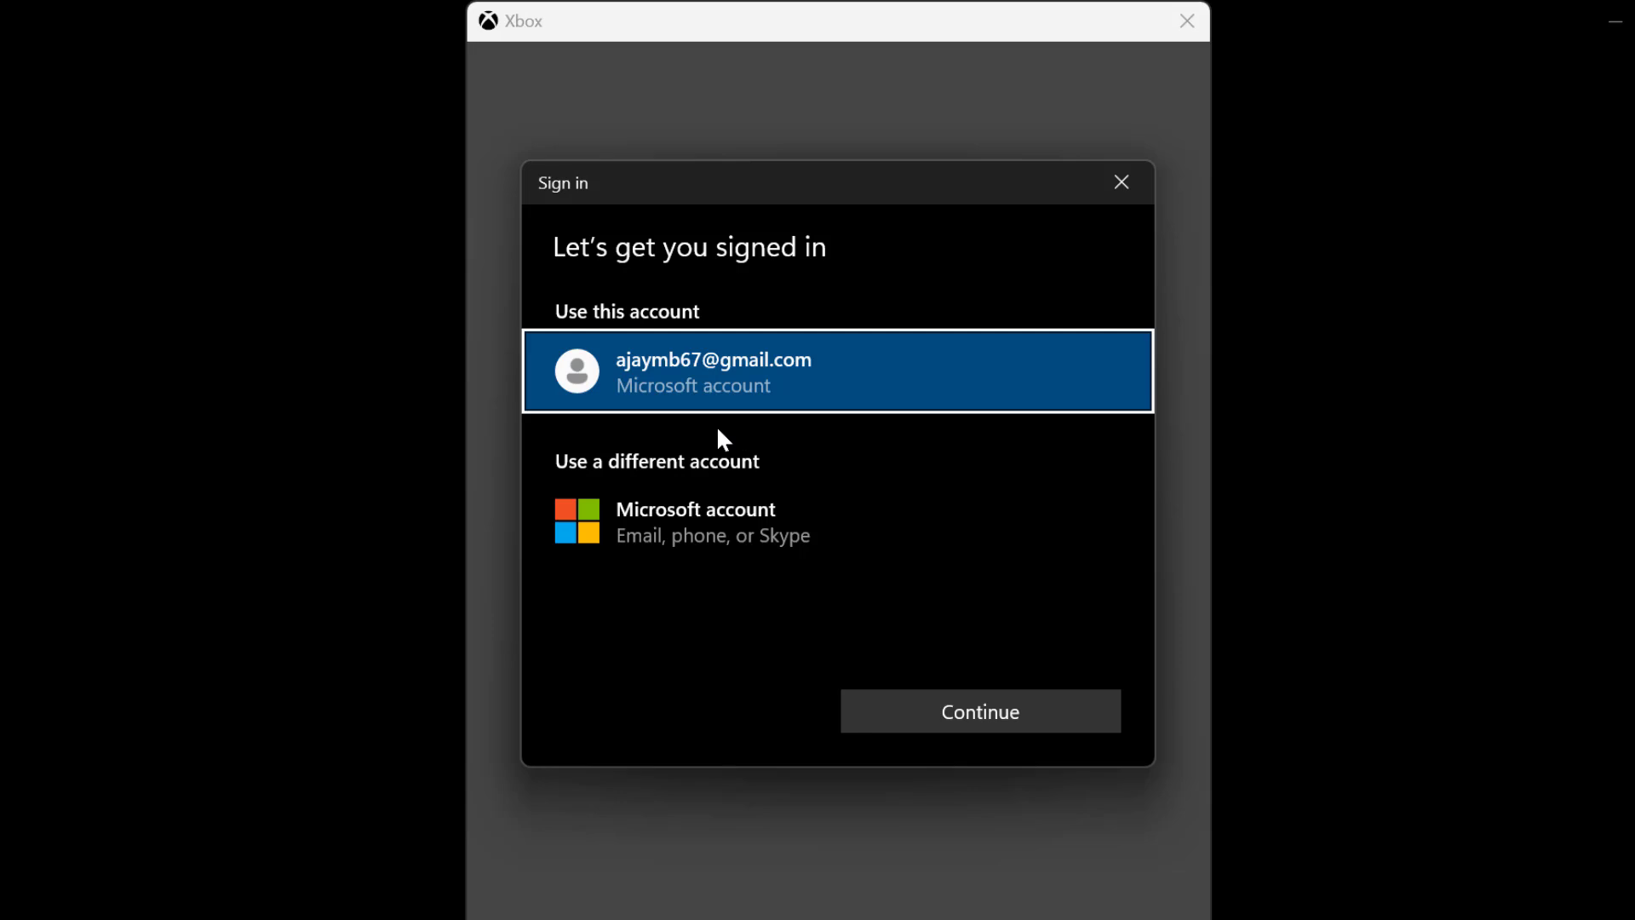
left_click(749, 395)
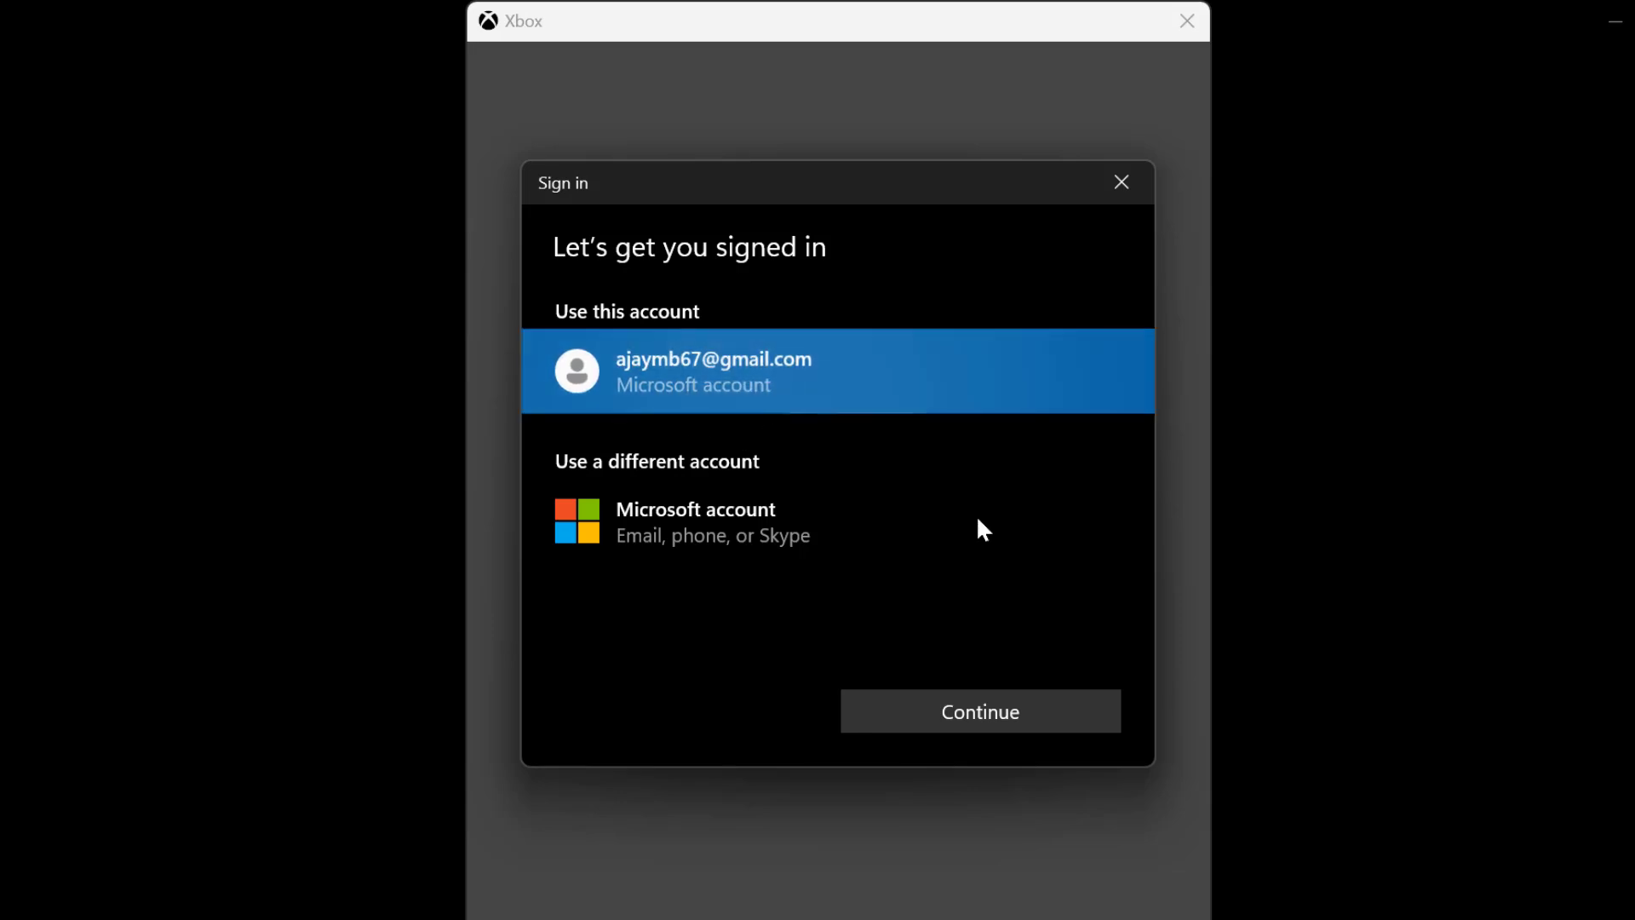
left_click(963, 707)
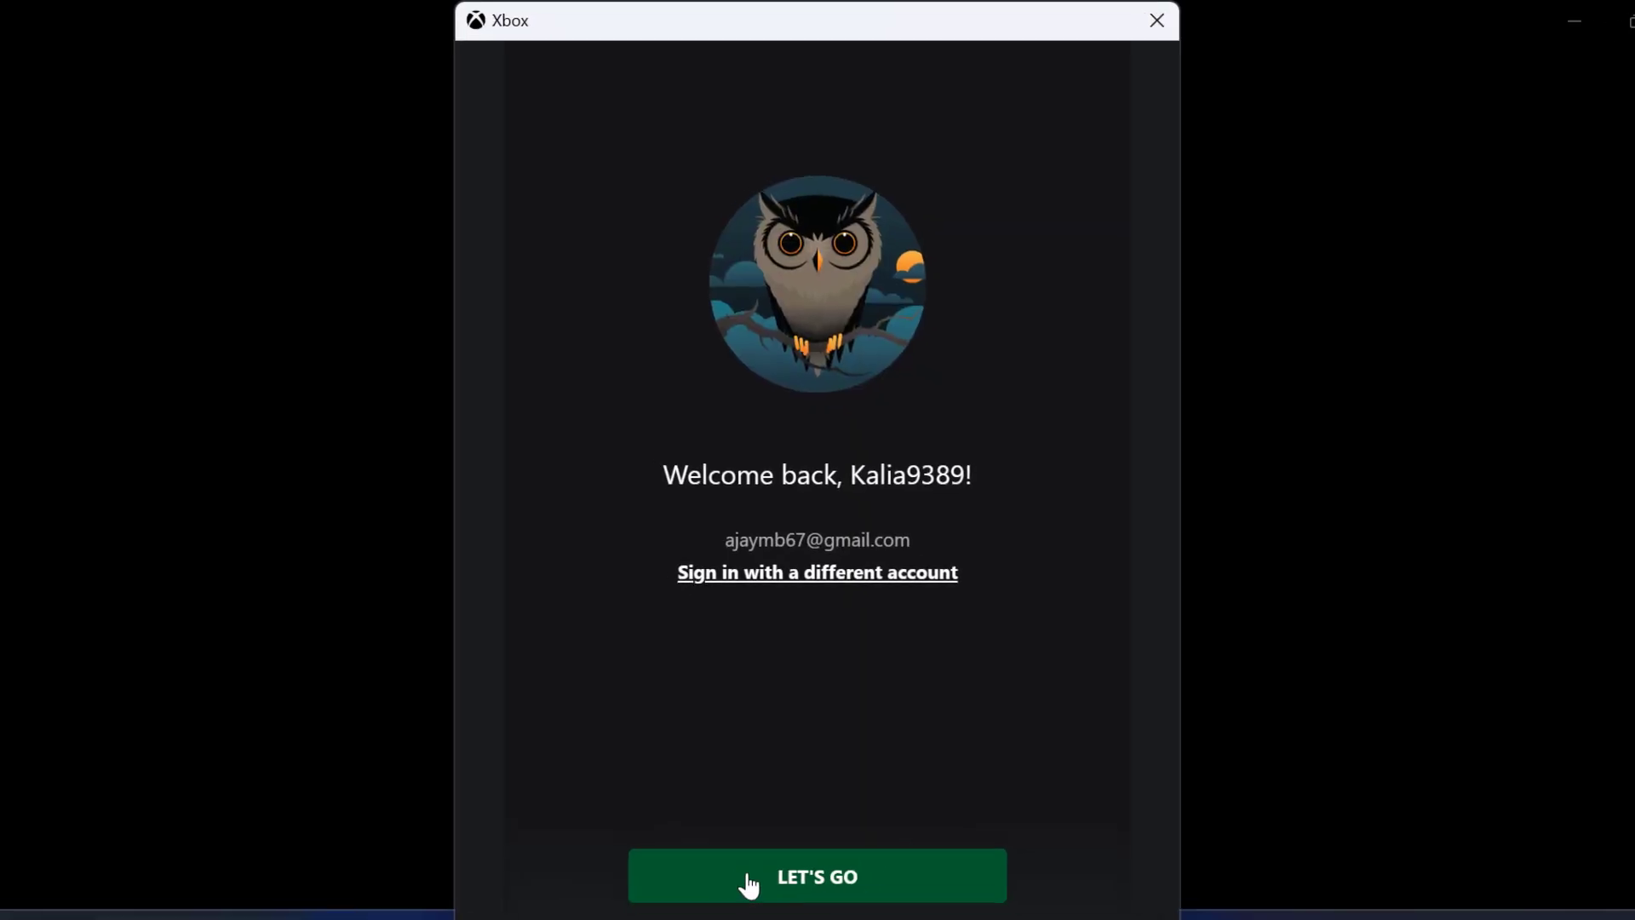
left_click(820, 842)
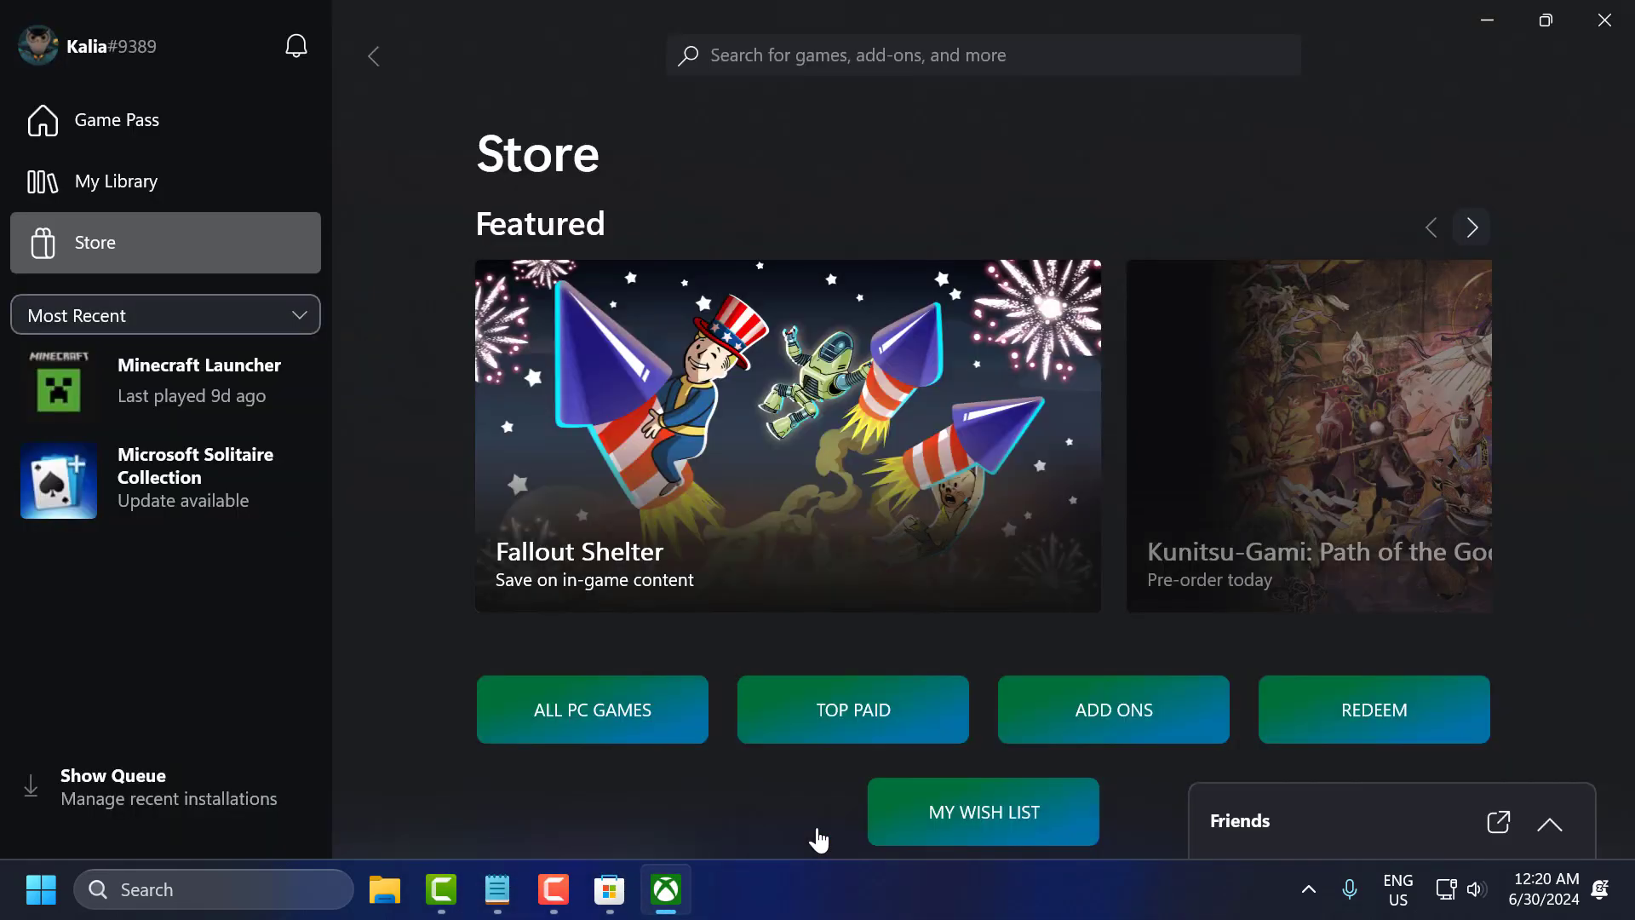
left_click(609, 889)
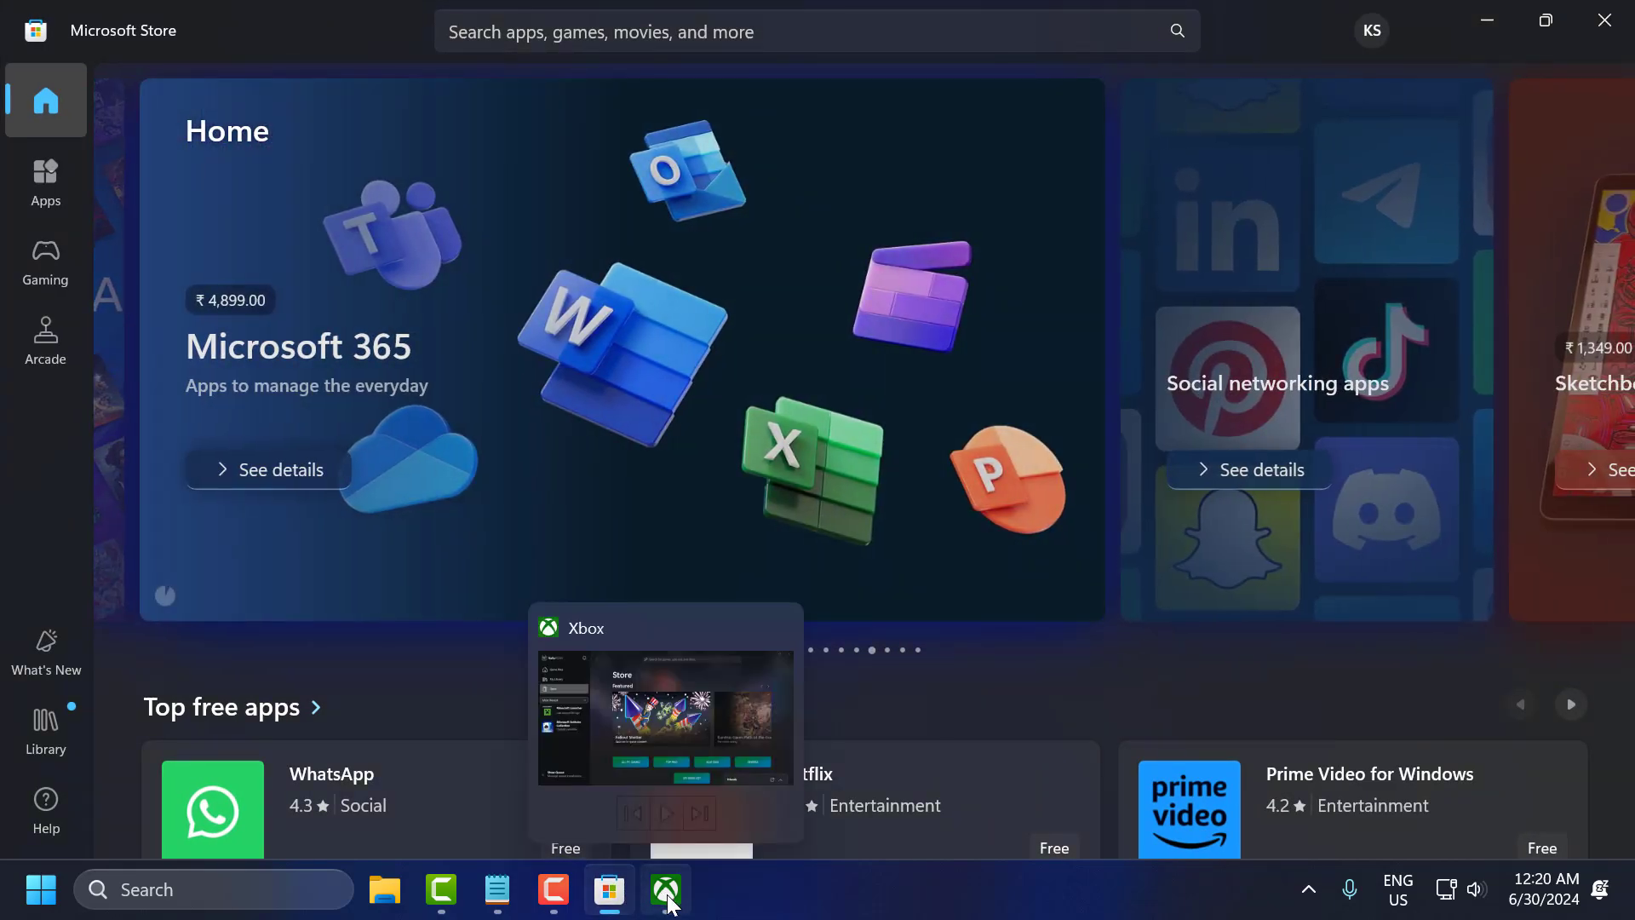
left_click(667, 890)
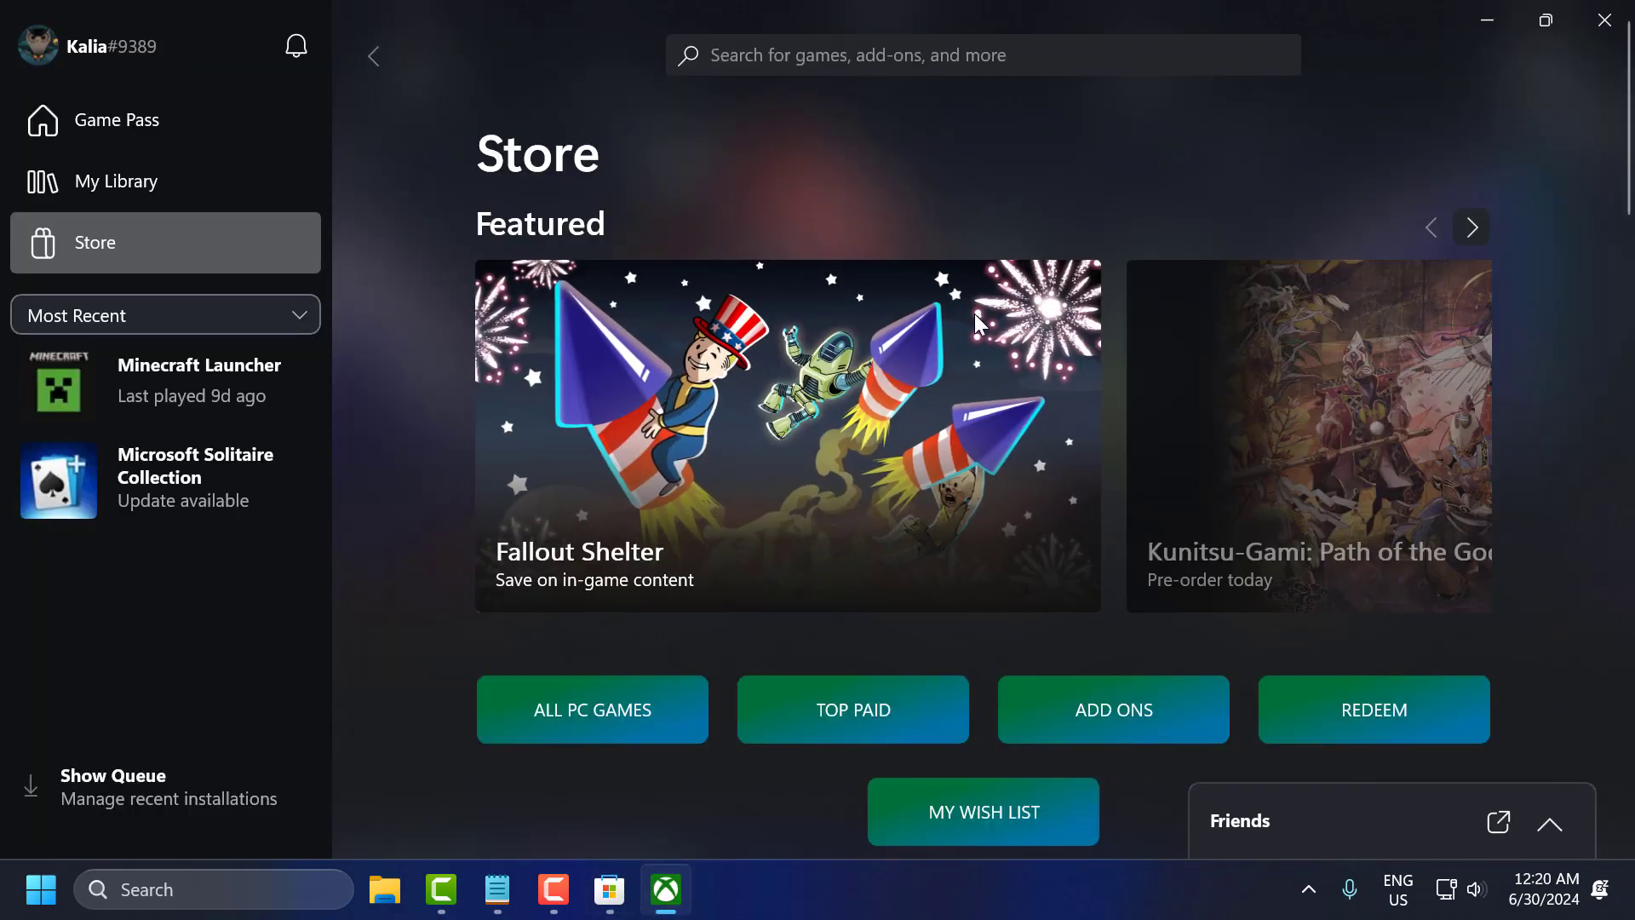